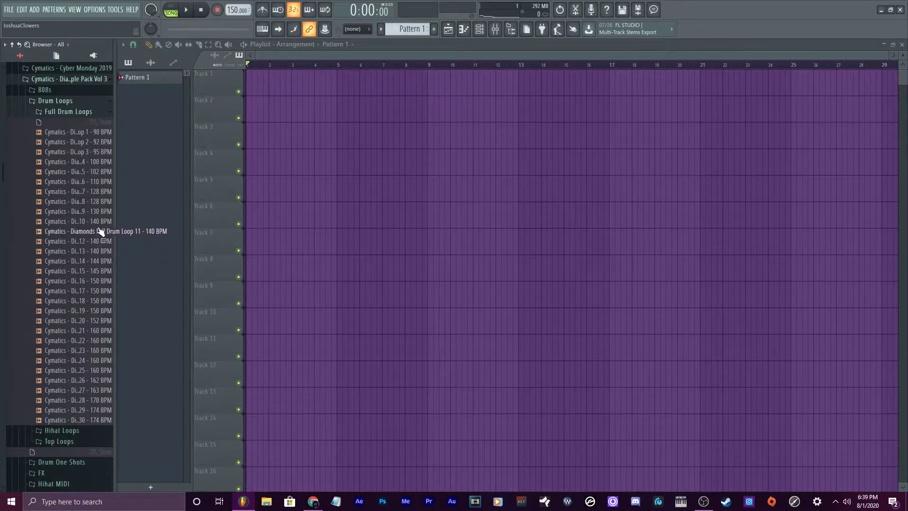
Audition several Cymatics Diamonds full drum loops, including loops 4, 5, 6, 11 and 14.
click(81, 233)
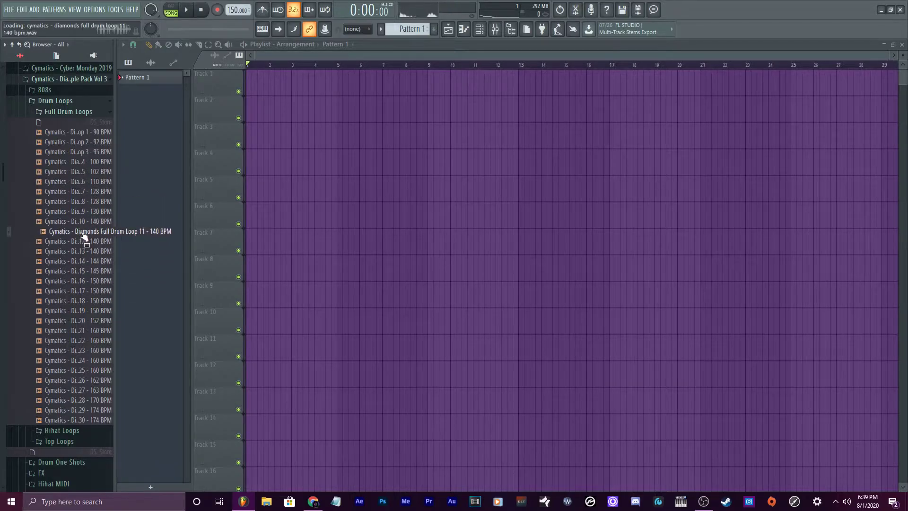
click(86, 174)
click(84, 182)
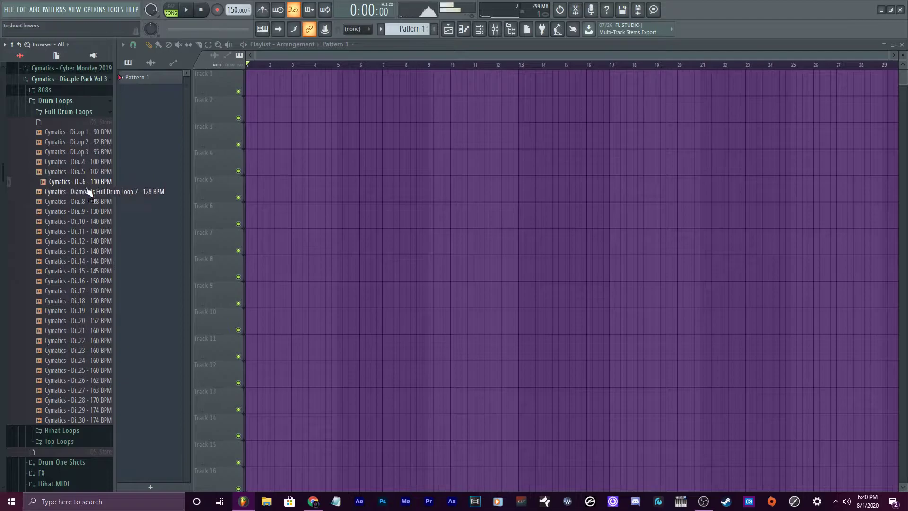
click(90, 173)
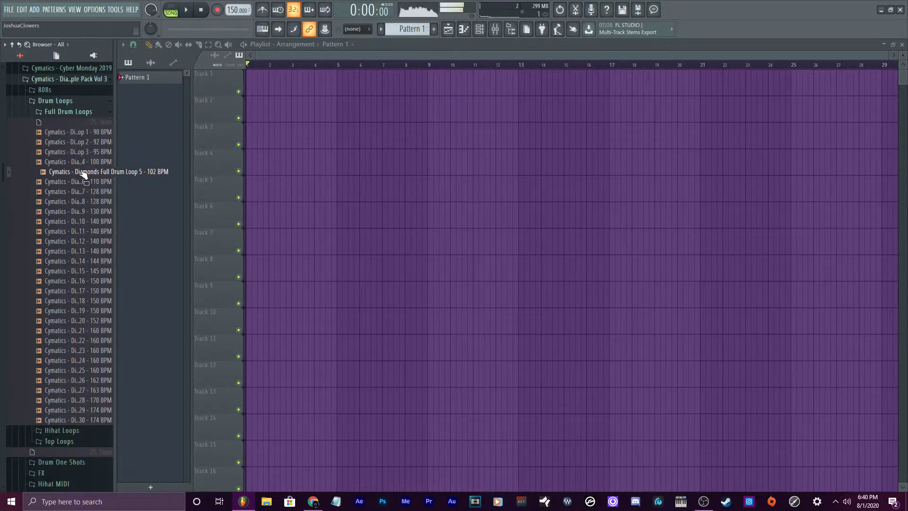
click(89, 163)
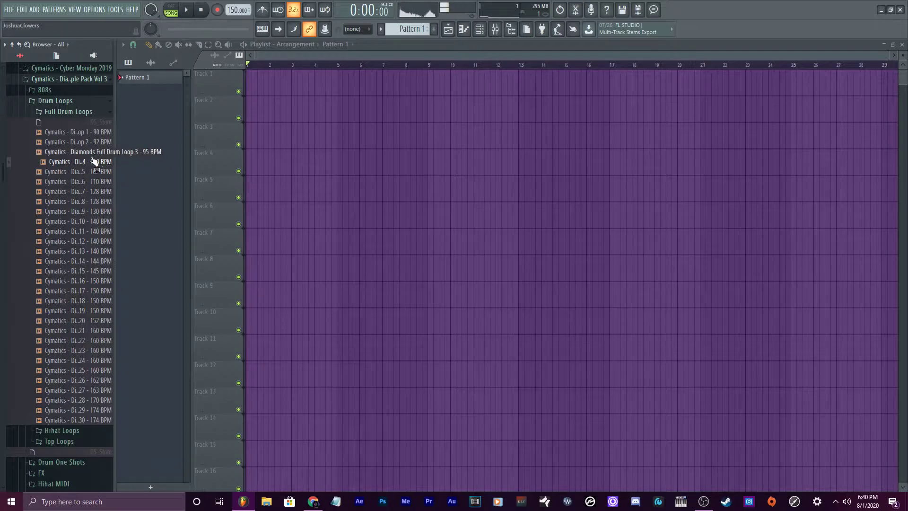
click(91, 233)
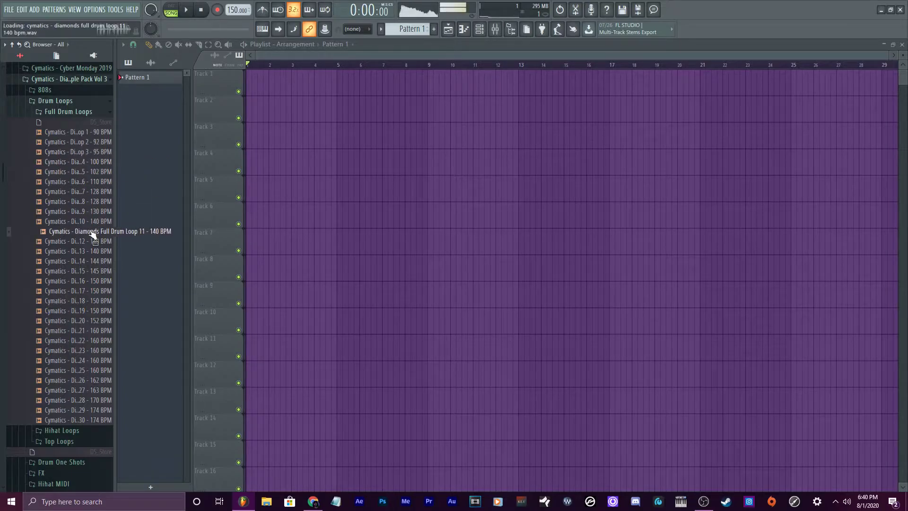
click(83, 263)
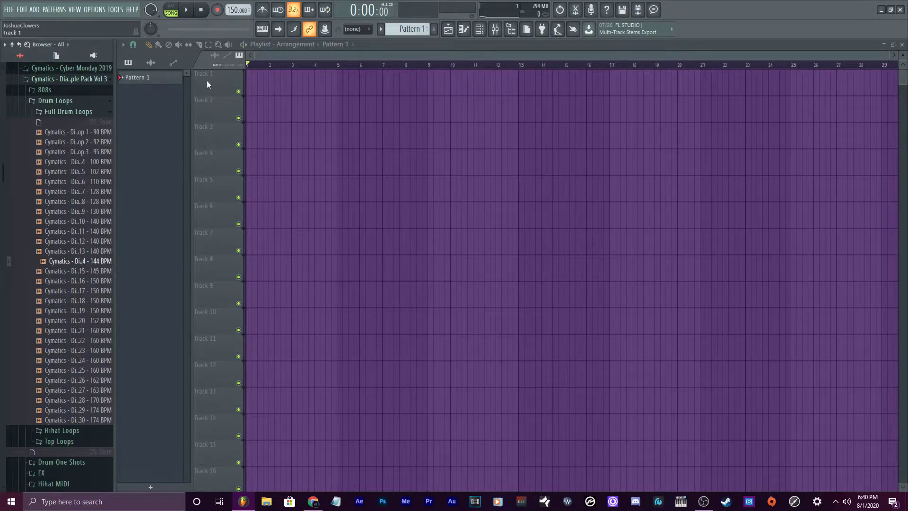
Set the tempo to 144 BPM and place Diamonds Full Drum Loop 14 twice back to back from bar 1 on Track 1.
drag(238, 9, 238, 21)
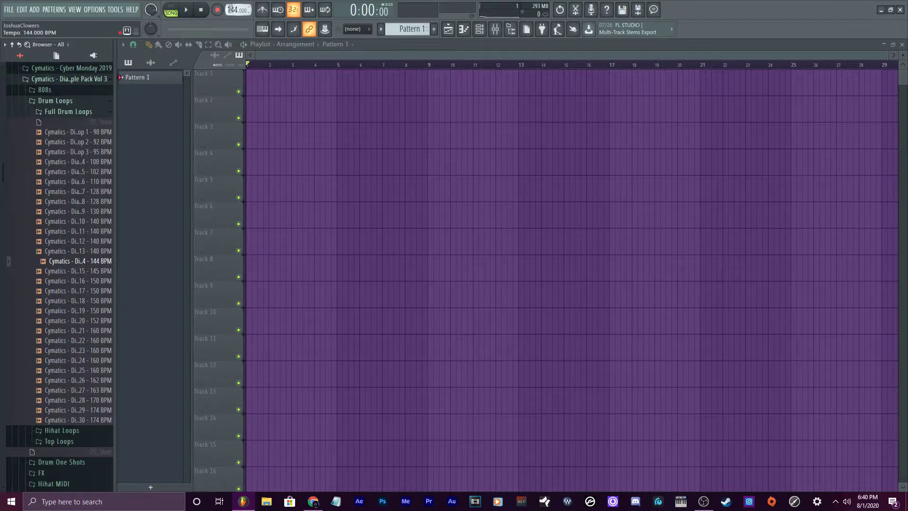
drag(109, 261, 249, 87)
double_click(265, 85)
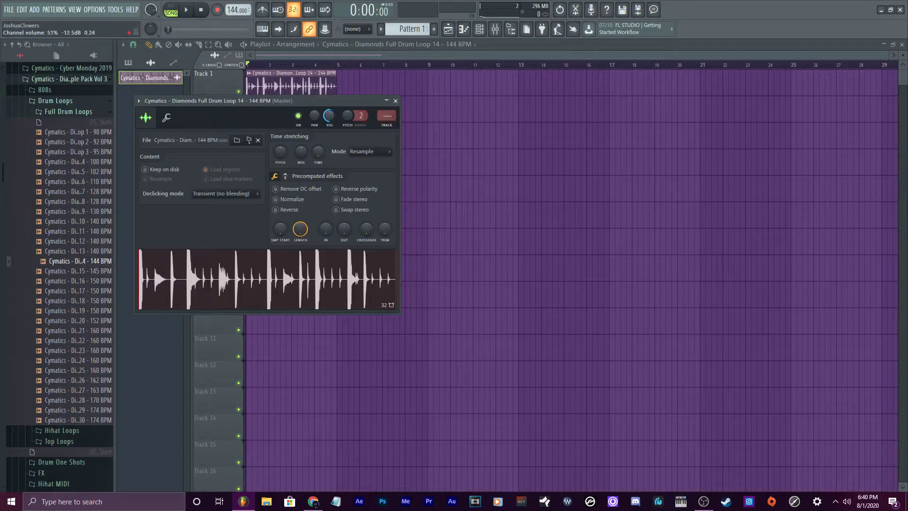
key(Escape)
mouse_move(357, 85)
mouse_down()
mouse_move(412, 85)
mouse_move(371, 86)
mouse_up()
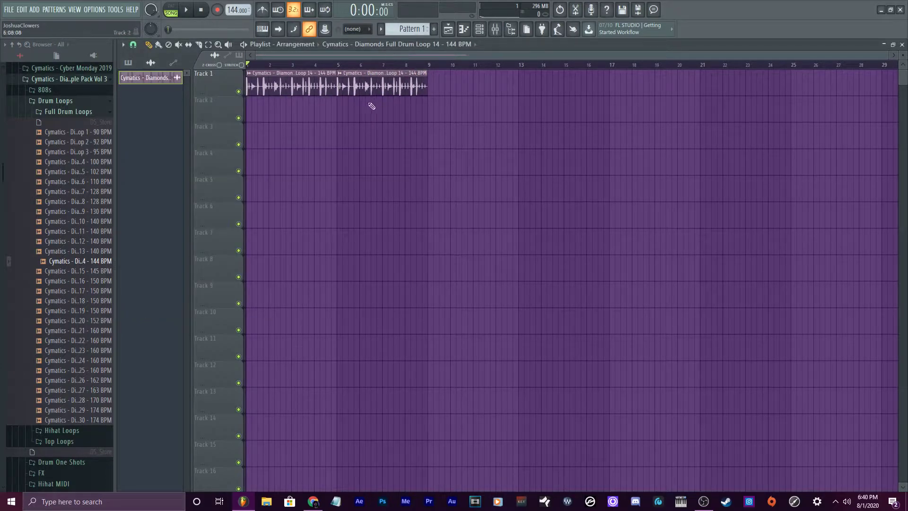
drag(265, 90, 443, 151)
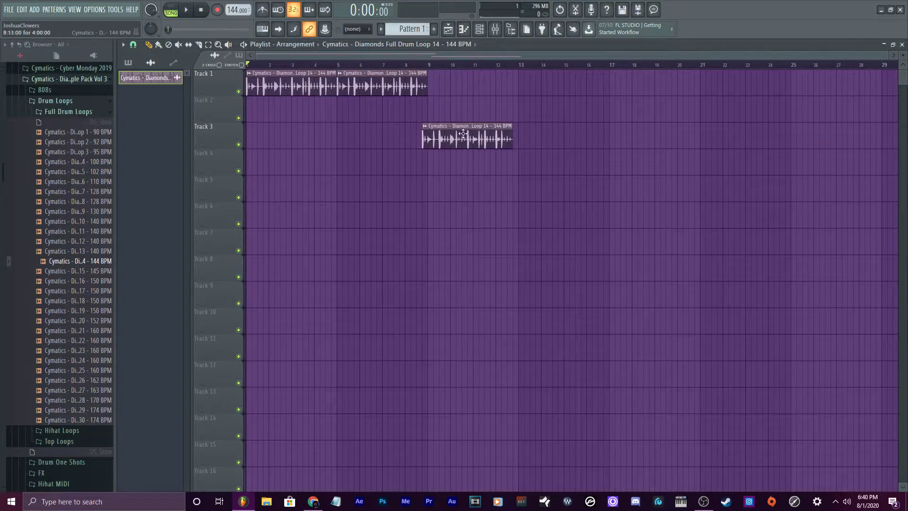
right_click(468, 136)
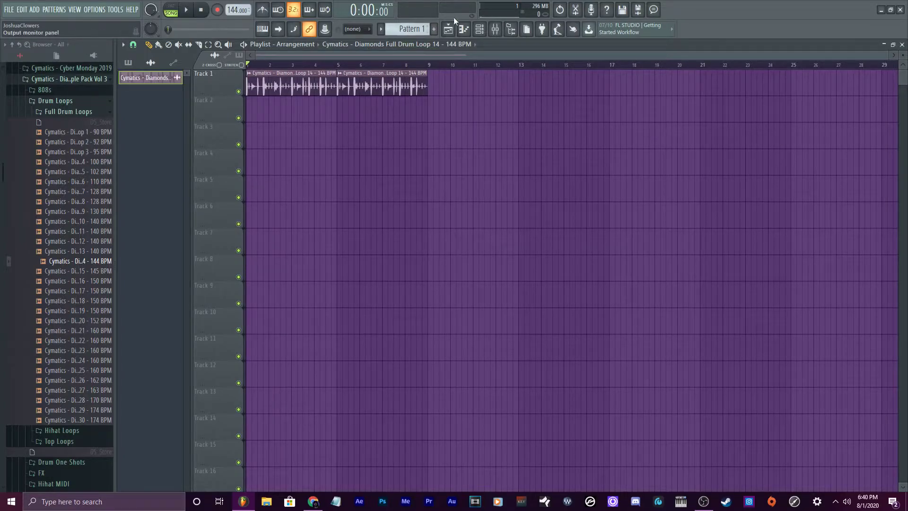
Place Pattern 1 at bar 1 on Track 2 and extend the clip to 8 bars, matching the drum loops.
click(433, 29)
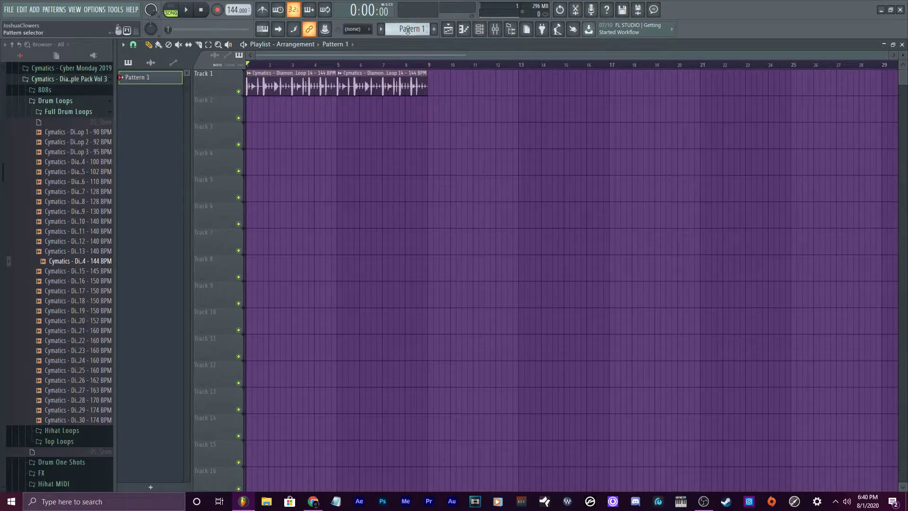
click(247, 112)
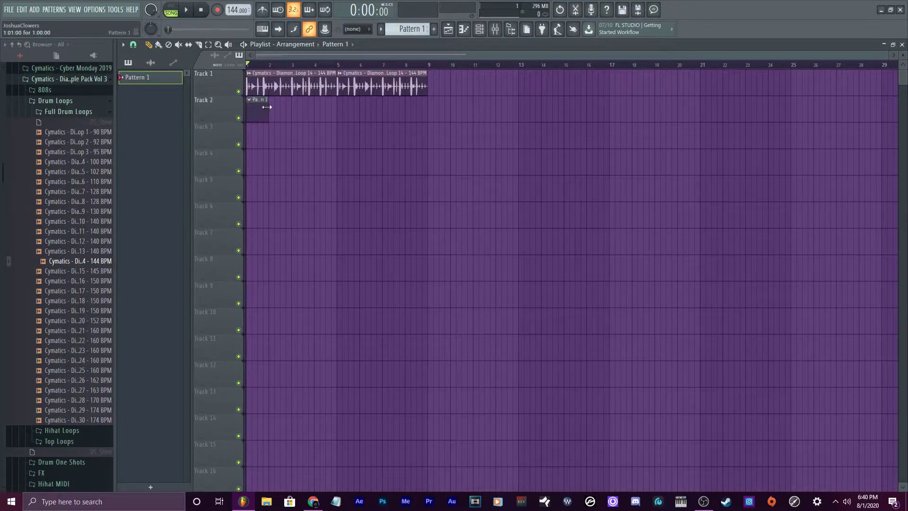
drag(267, 107, 424, 107)
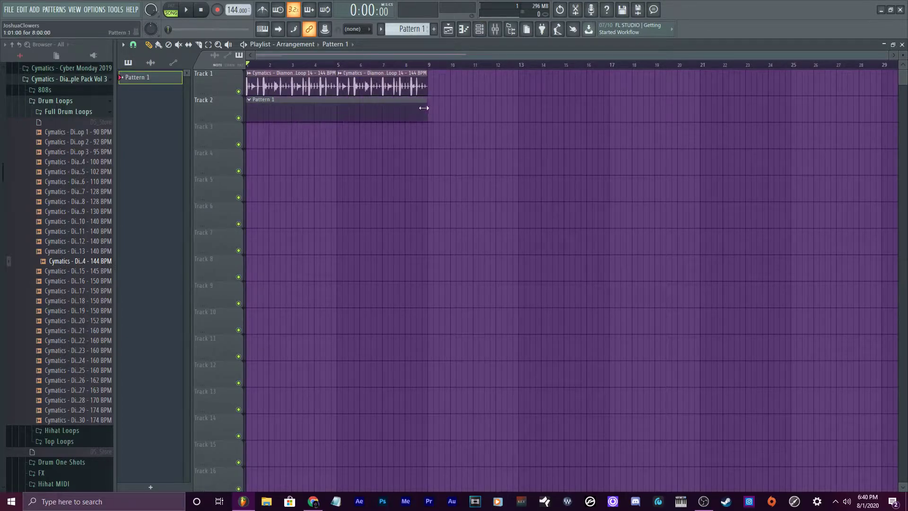
Show all channels in the channel rack and delete the Scale channel.
click(495, 29)
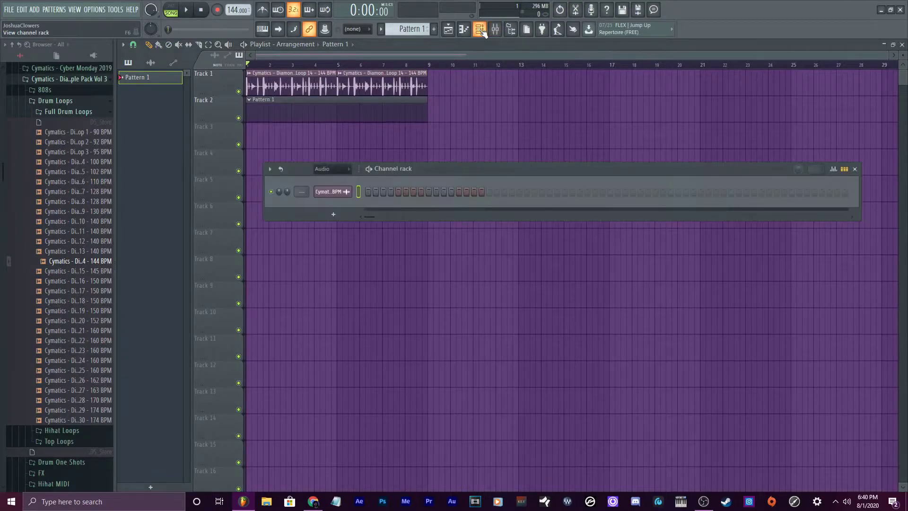
click(330, 171)
click(329, 179)
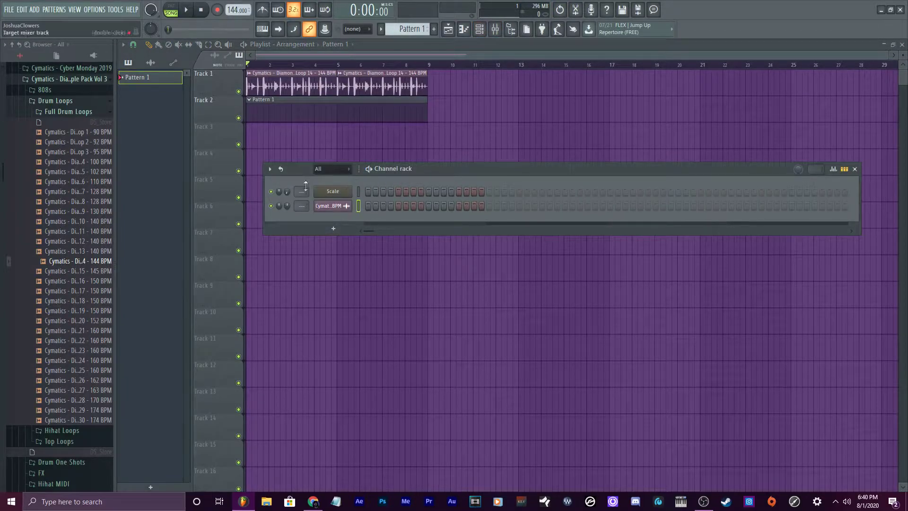
right_click(348, 192)
click(393, 290)
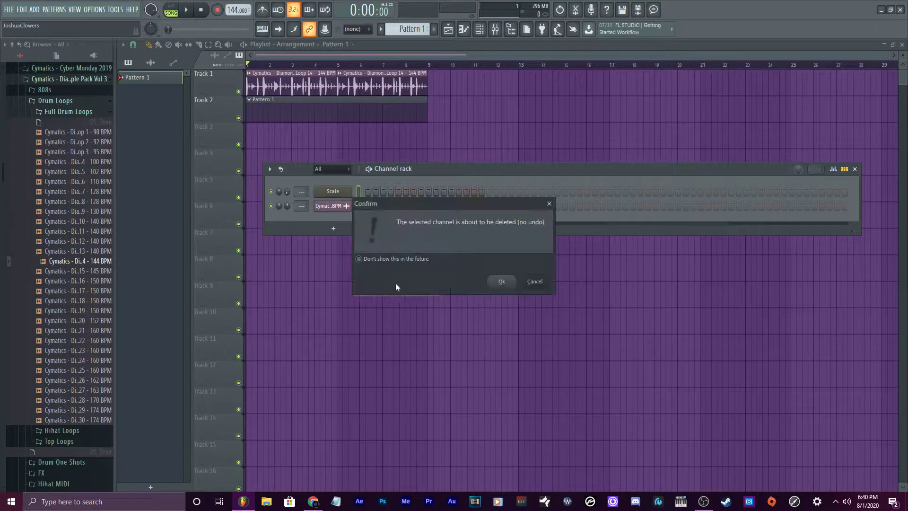
click(502, 282)
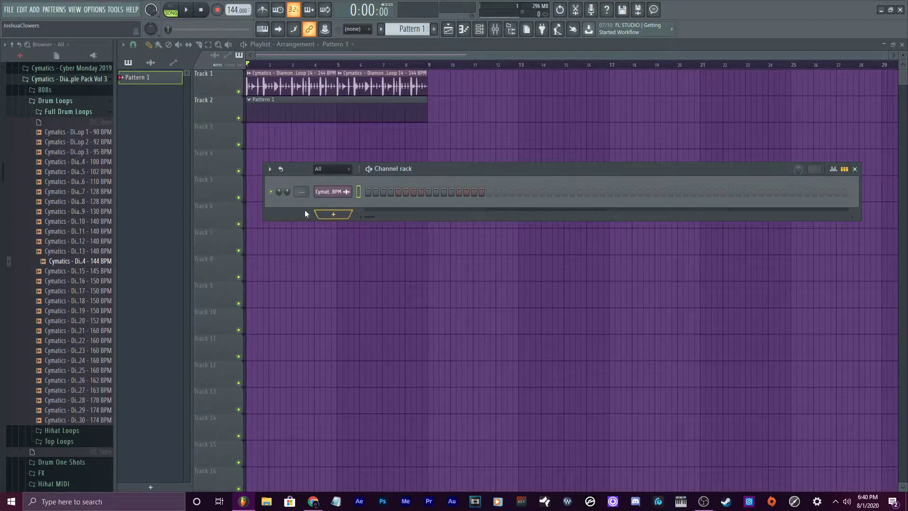
Add the Diamonds Full Drum Loop 14 sample to the channel rack as a new channel and rename it "scale".
scroll(47, 151, up, 3)
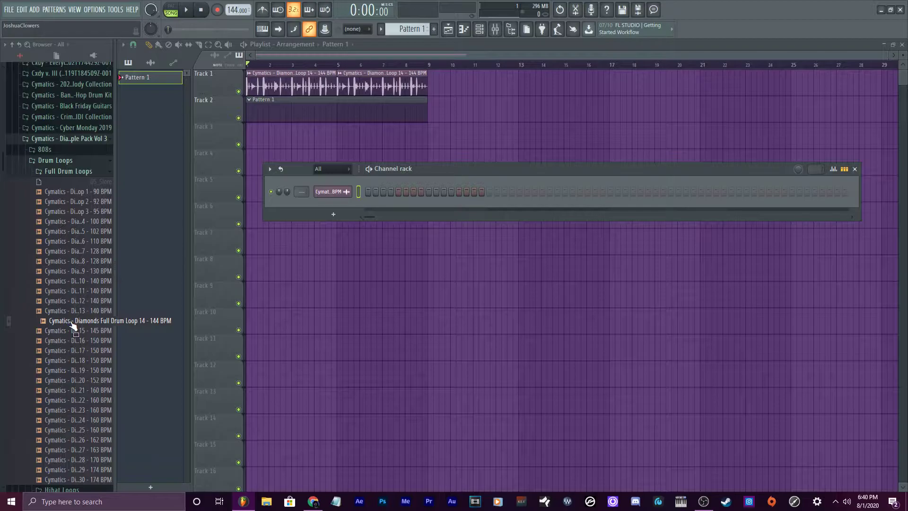
drag(75, 324, 322, 204)
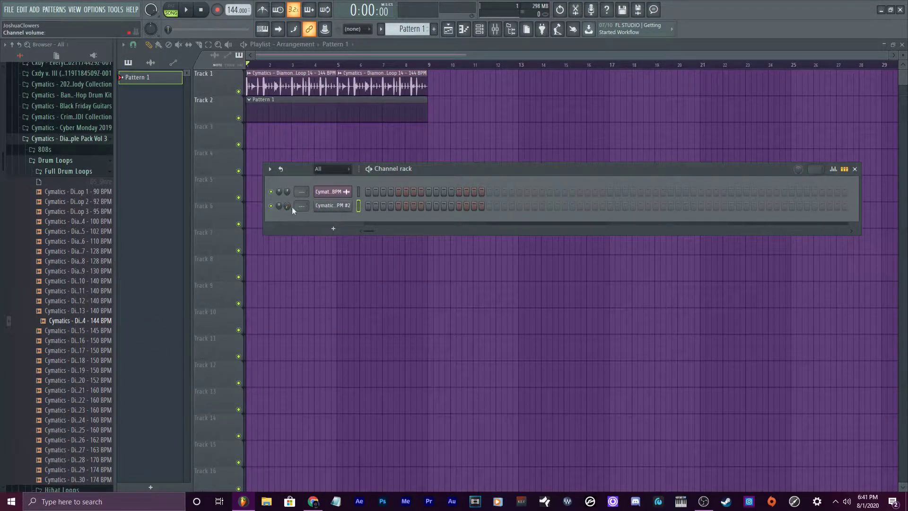
right_click(333, 205)
click(401, 228)
text(S)
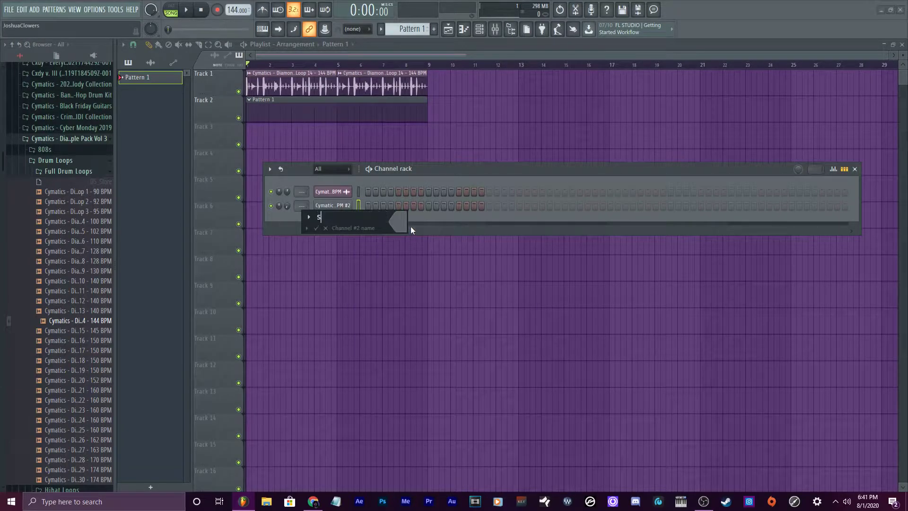
text(cale)
key(Return)
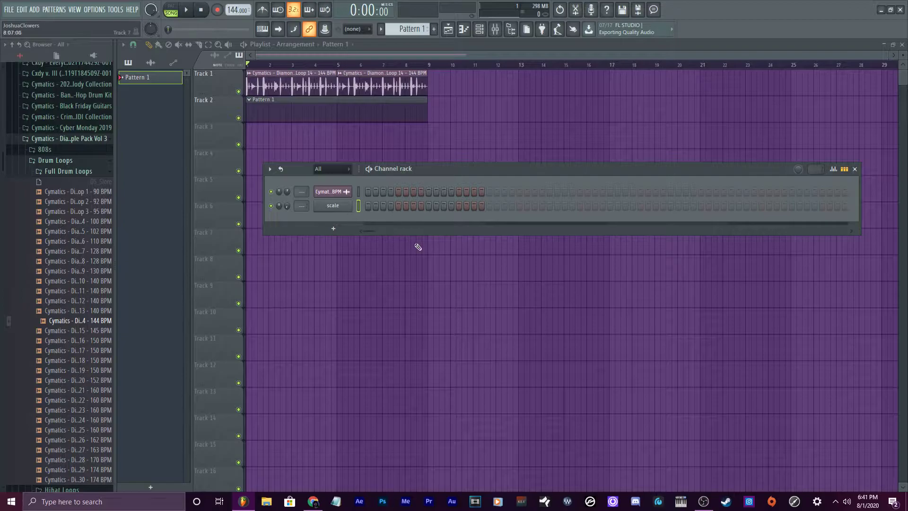
Move the scale channel above the drum loop channel and open its piano roll.
key(alt+Up)
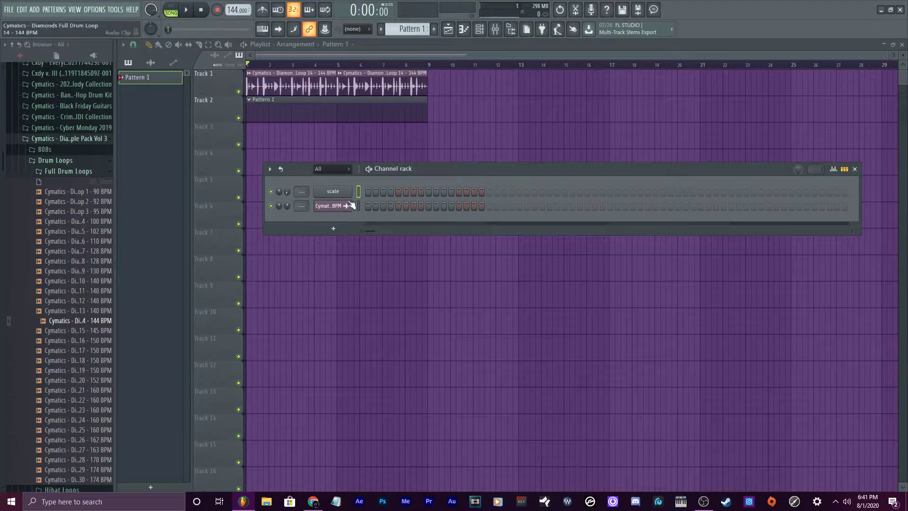
drag(421, 171, 432, 133)
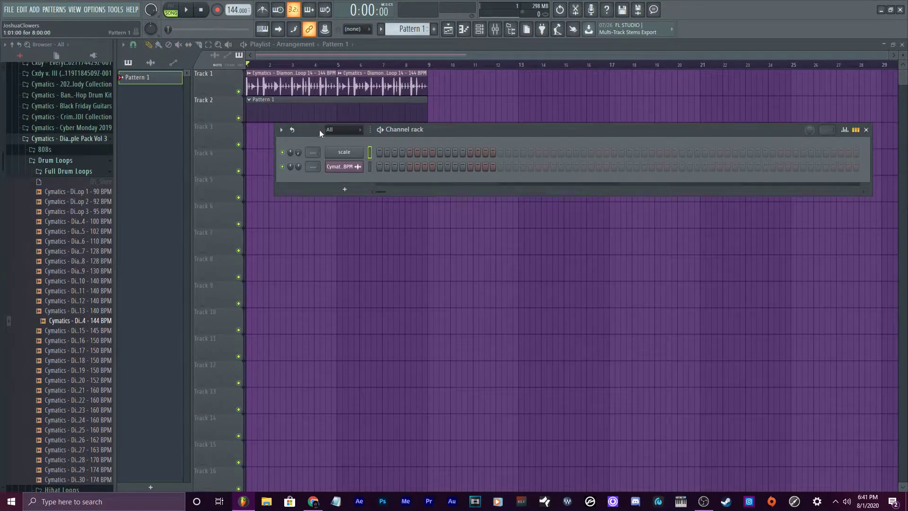
right_click(359, 152)
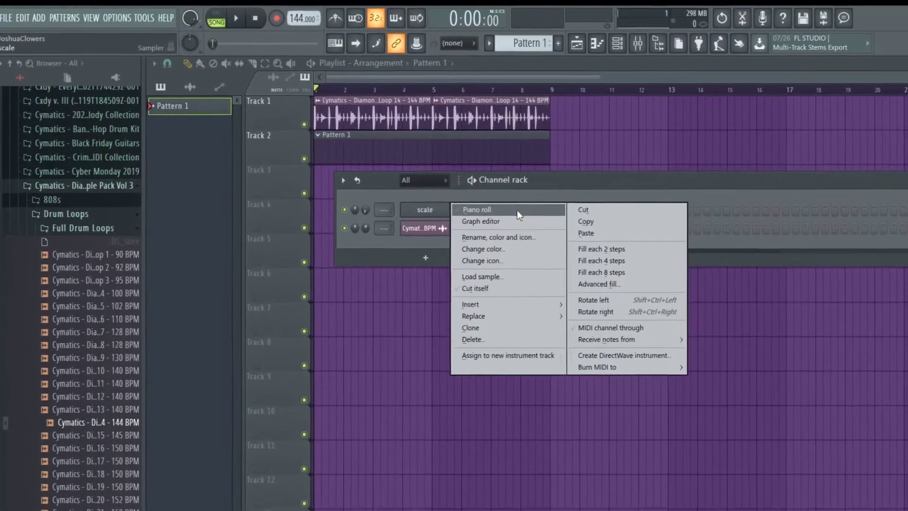
key(Escape)
right_click(424, 210)
click(518, 210)
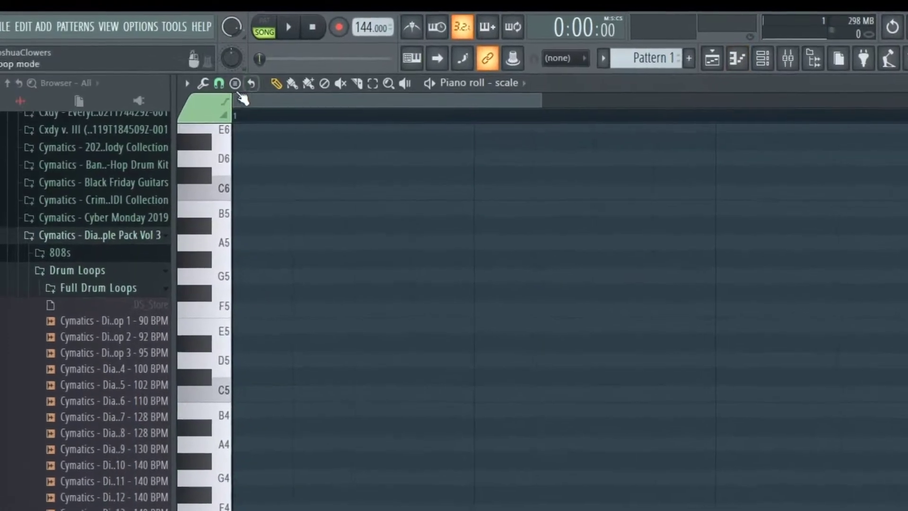
Stamp a Minor Harmonic scale rooted on C5 at the start of the piano roll.
click(235, 83)
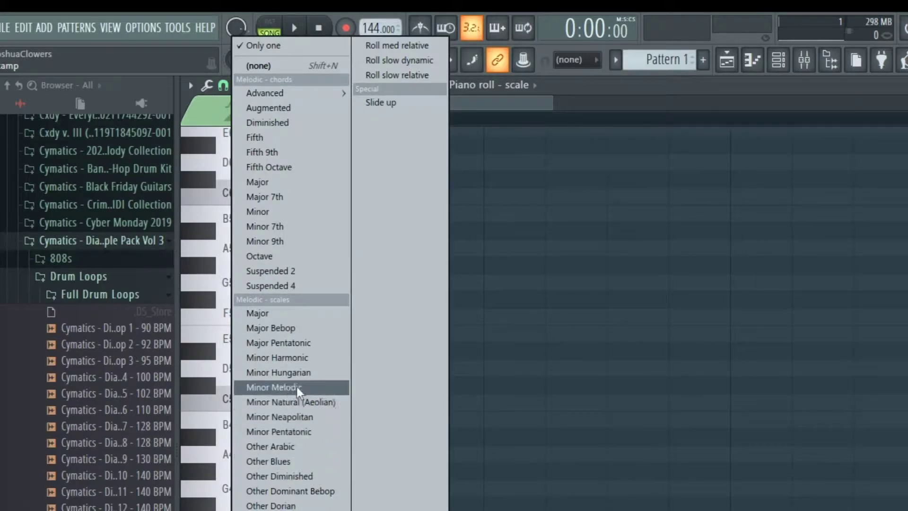
click(282, 362)
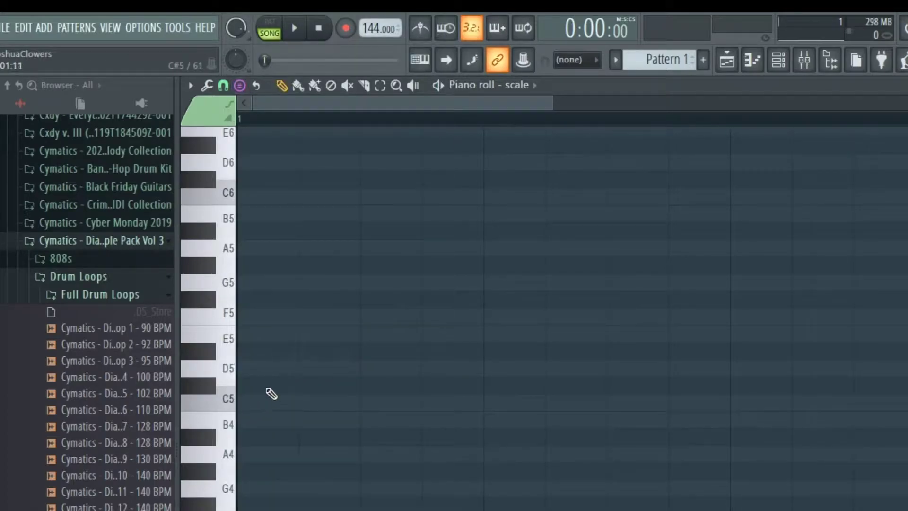
scroll(276, 426, up, 2)
click(250, 454)
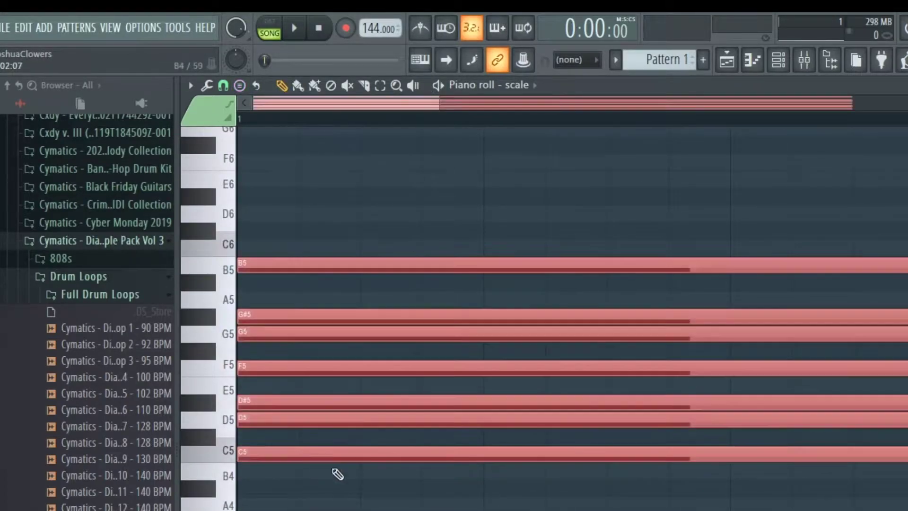
key(space)
key(space)
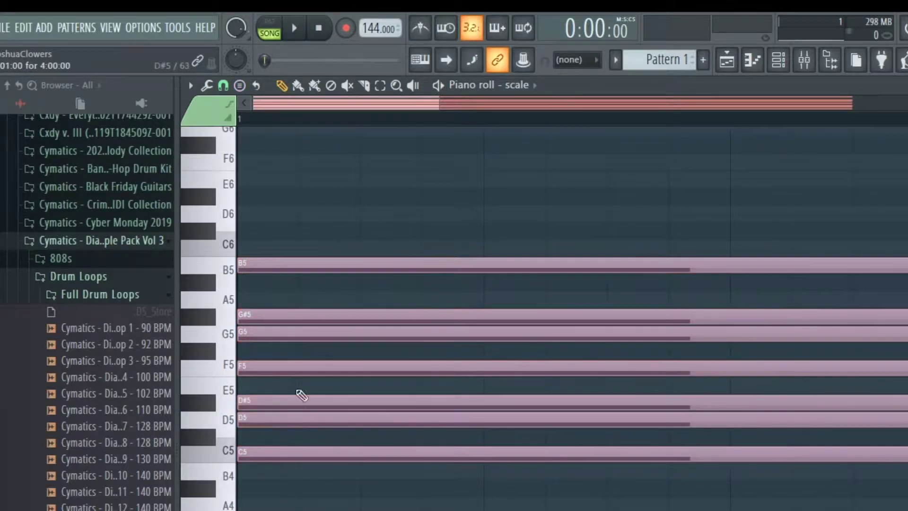
Duplicate the C harmonic minor scale notes upward octave by octave, adding copies from C6 through C9.
click(305, 437)
key(ctrl+a)
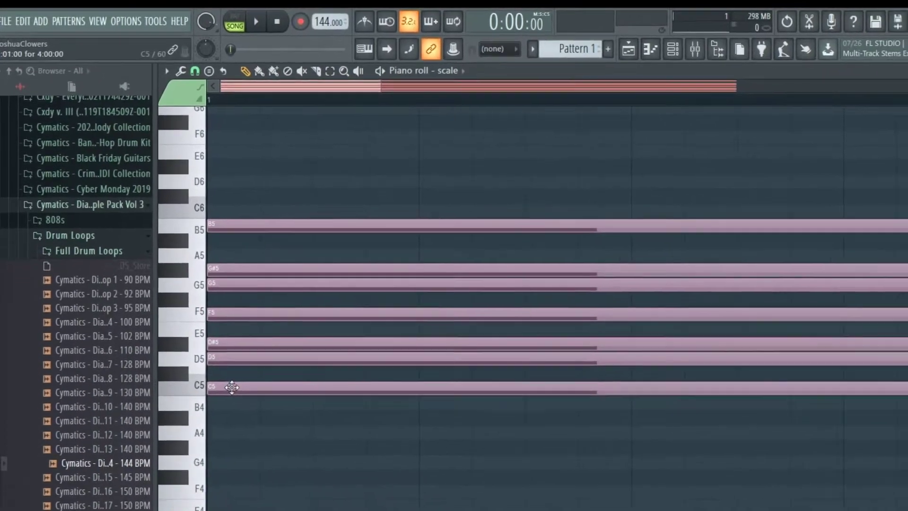
key(ctrl+Up)
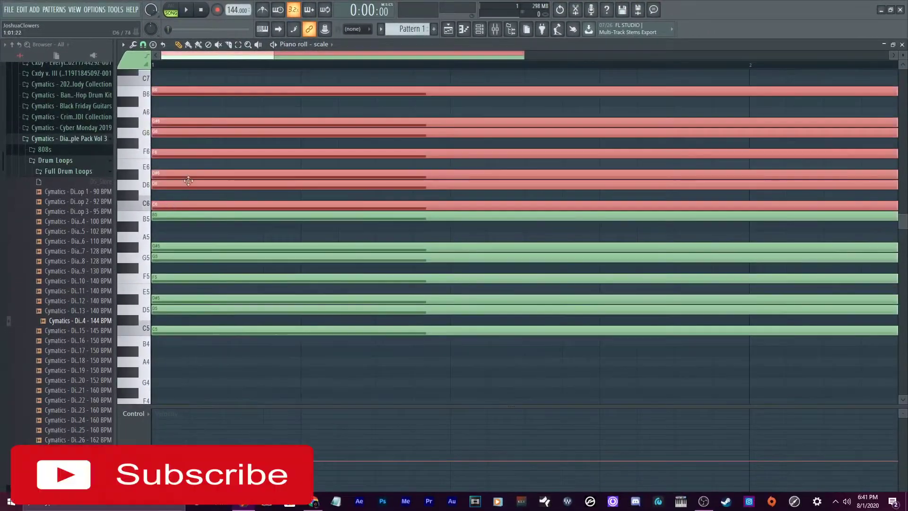
key(ctrl+Up)
scroll(199, 142, up, 5)
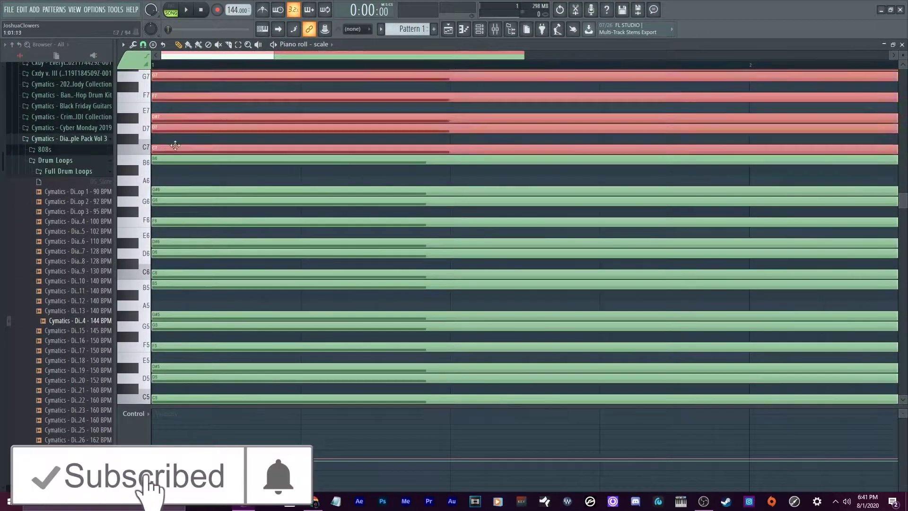
key(ctrl+a)
key(ctrl+Up)
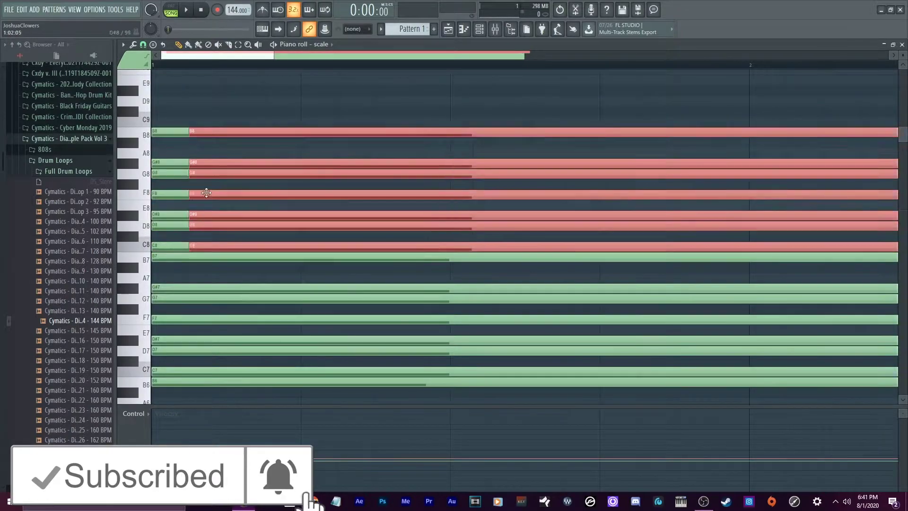
key(ctrl+Up)
scroll(182, 158, down, 8)
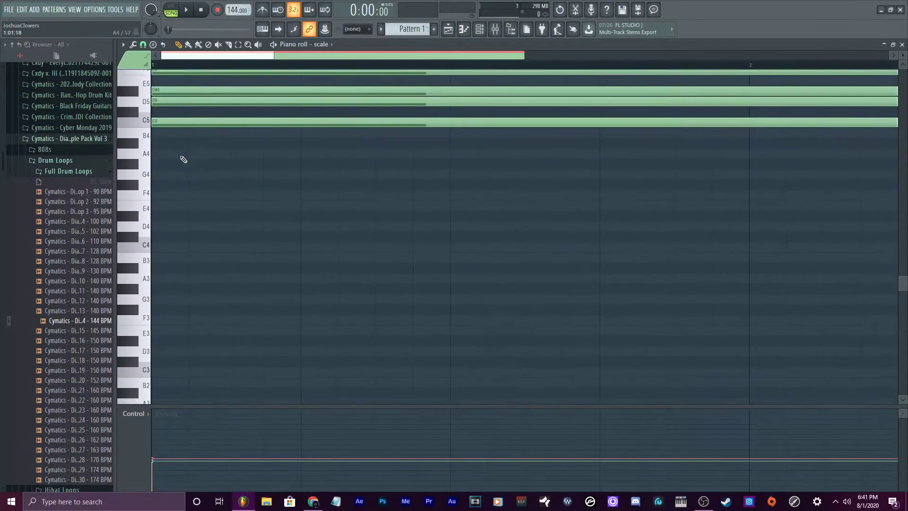
Copy the scale notes down into the C4 and C3 octaves and select all notes across the four bars.
drag(166, 122, 132, 265)
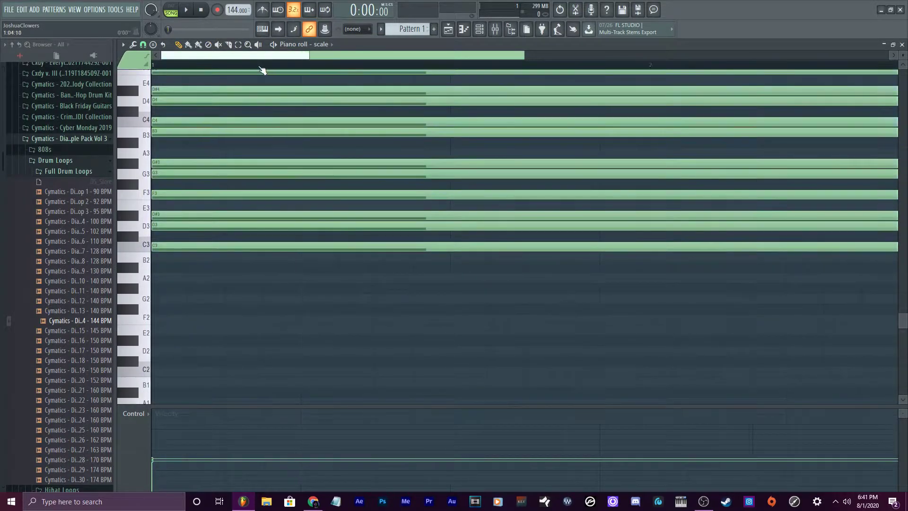
scroll(263, 70, down, 3)
scroll(263, 70, down, 1)
scroll(604, 254, up, 8)
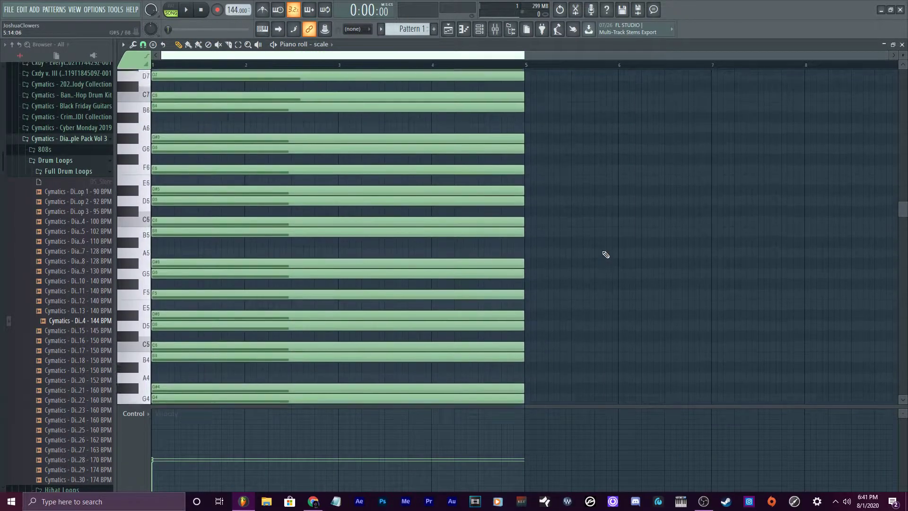
scroll(458, 171, up, 2)
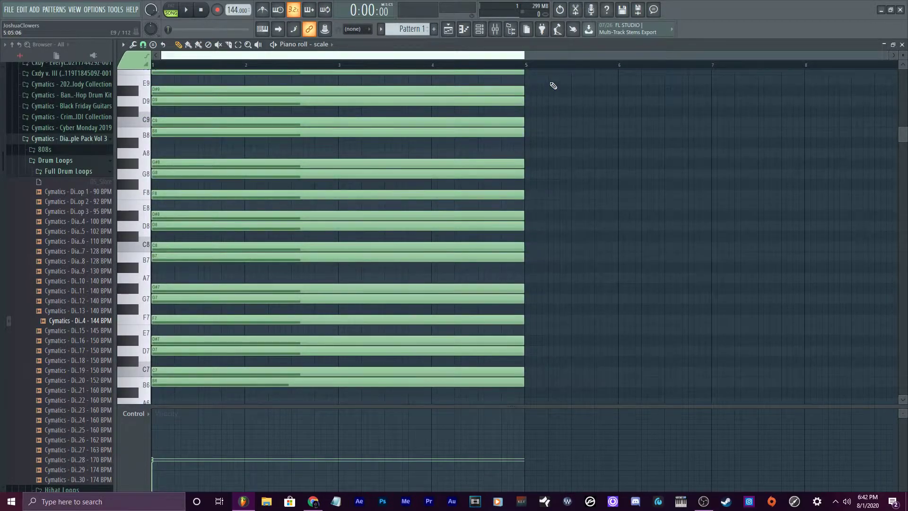
key(ctrl+a)
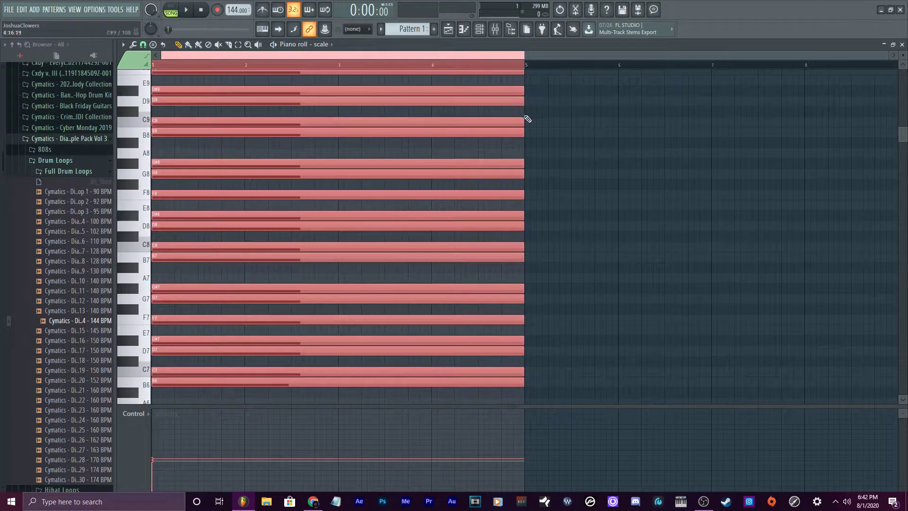
drag(528, 119, 524, 198)
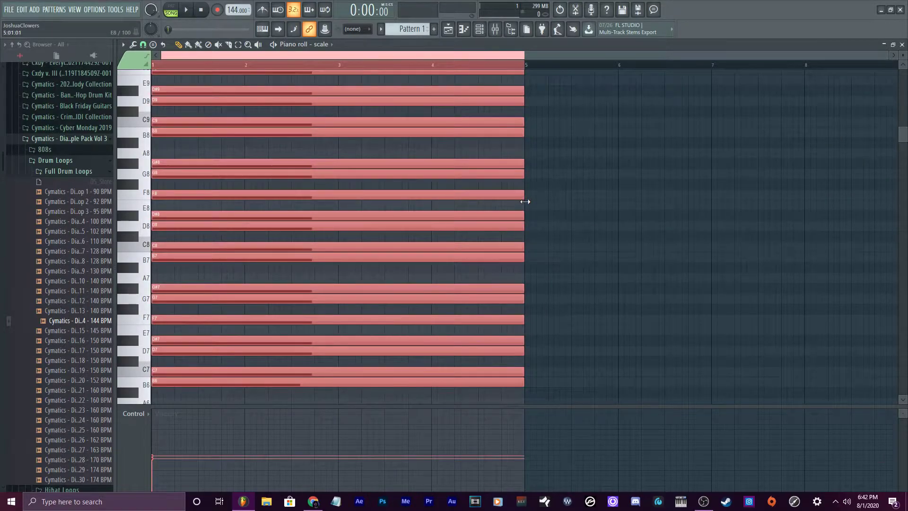
Add Omnisphere as a new channel in the channel rack, dismiss its splash screen and close the plugin window.
click(479, 30)
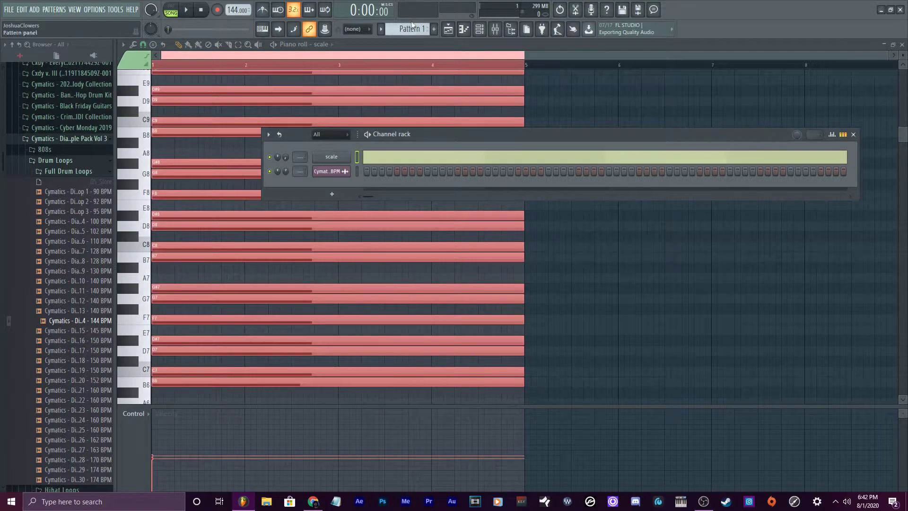
click(331, 194)
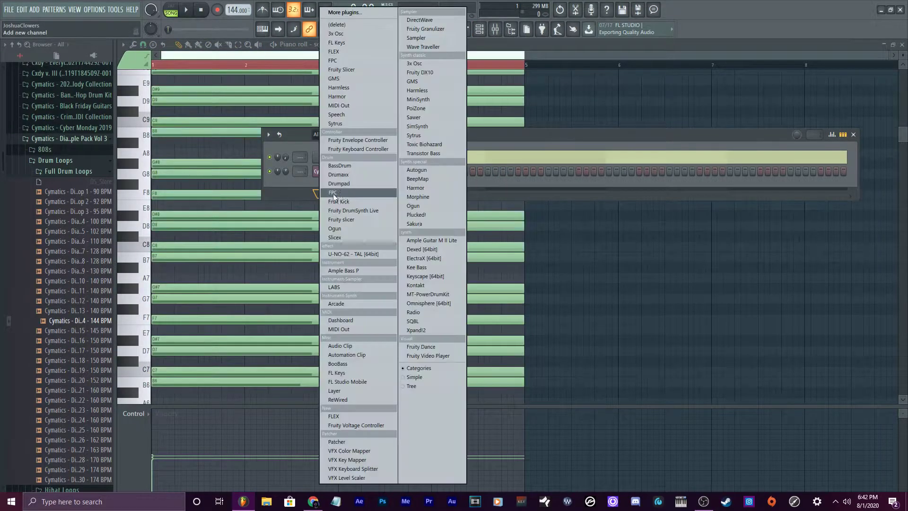
click(425, 303)
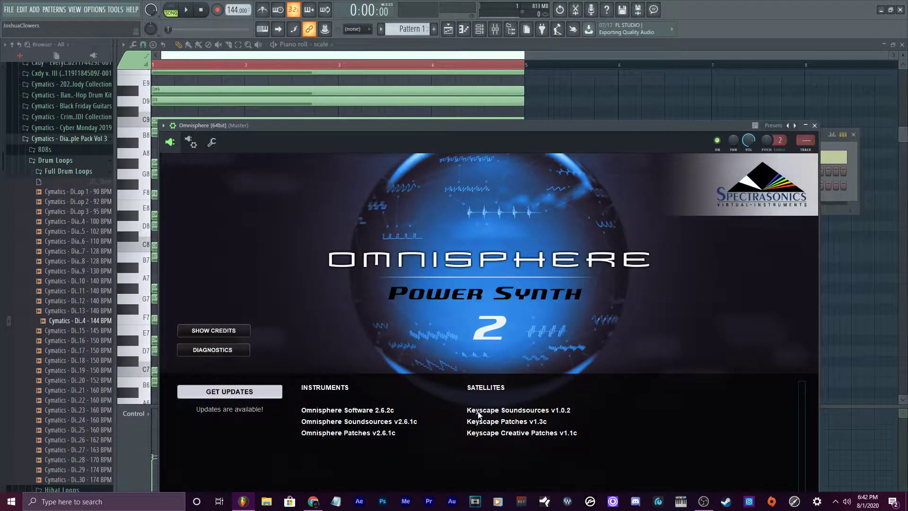
click(478, 414)
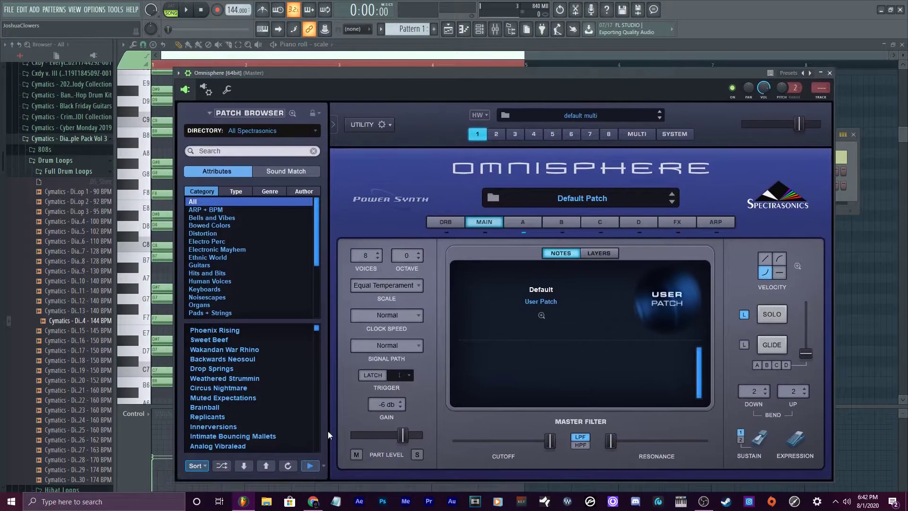
click(830, 73)
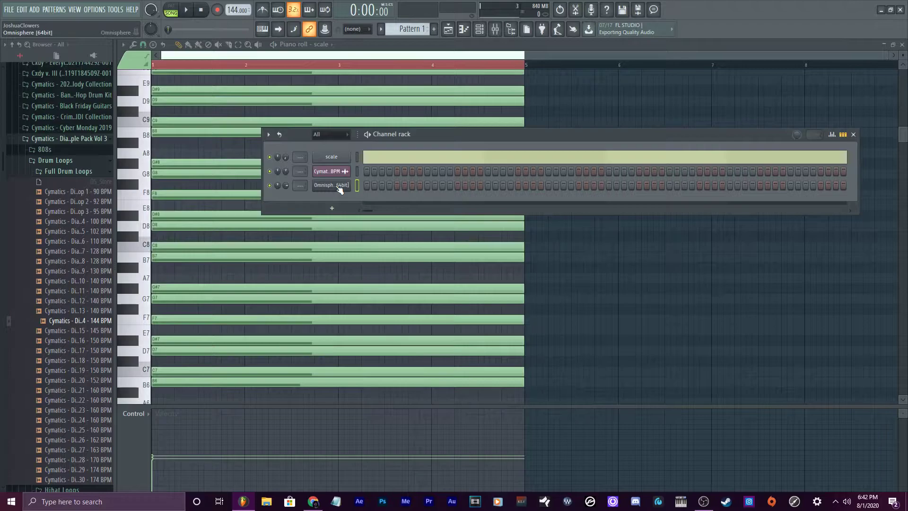
Open the piano roll of the Omnisphere channel.
right_click(338, 188)
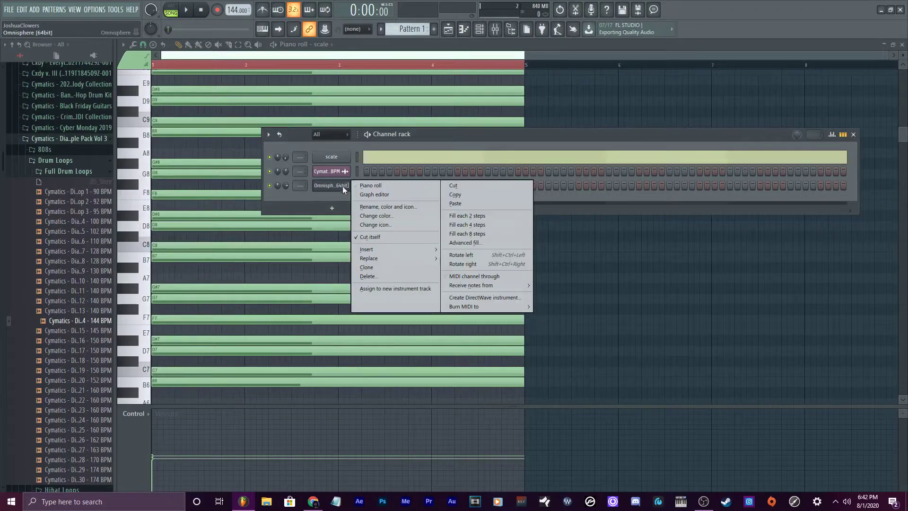
click(367, 187)
scroll(363, 67, down, 2)
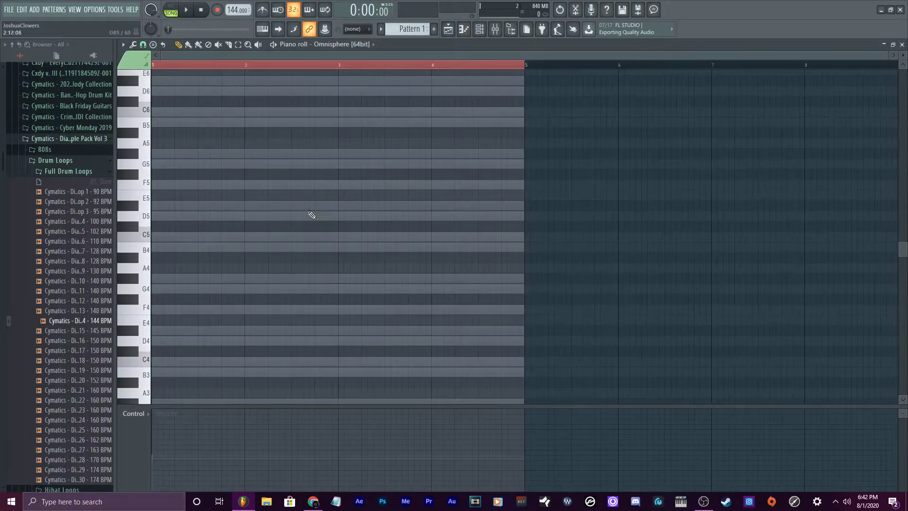
scroll(293, 236, up, 4)
scroll(275, 260, down, 6)
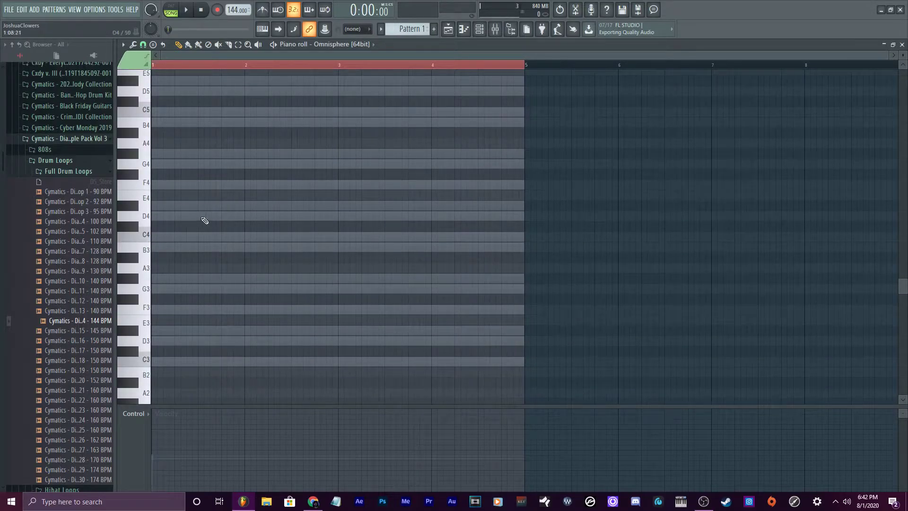
Reopen Omnisphere from the channel rack and filter its full patch browser to the Keyboards category and Ambient genre.
click(495, 28)
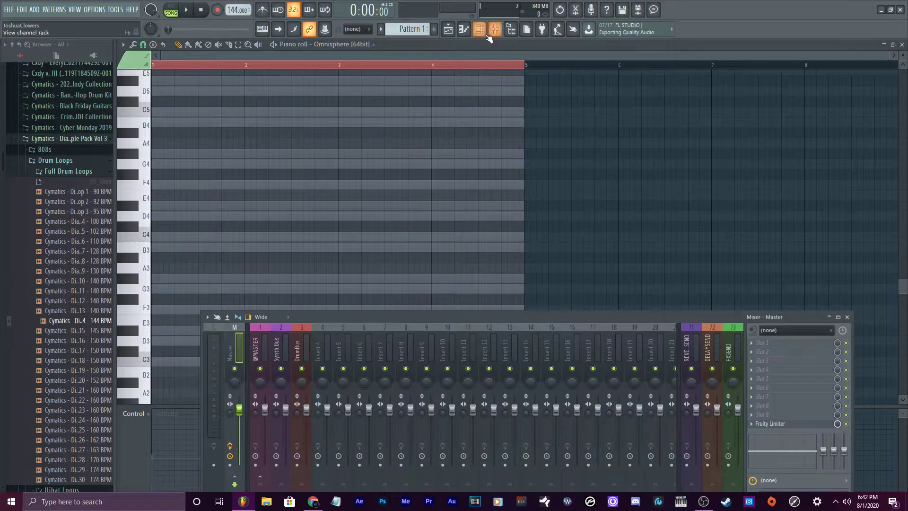
click(478, 29)
click(326, 185)
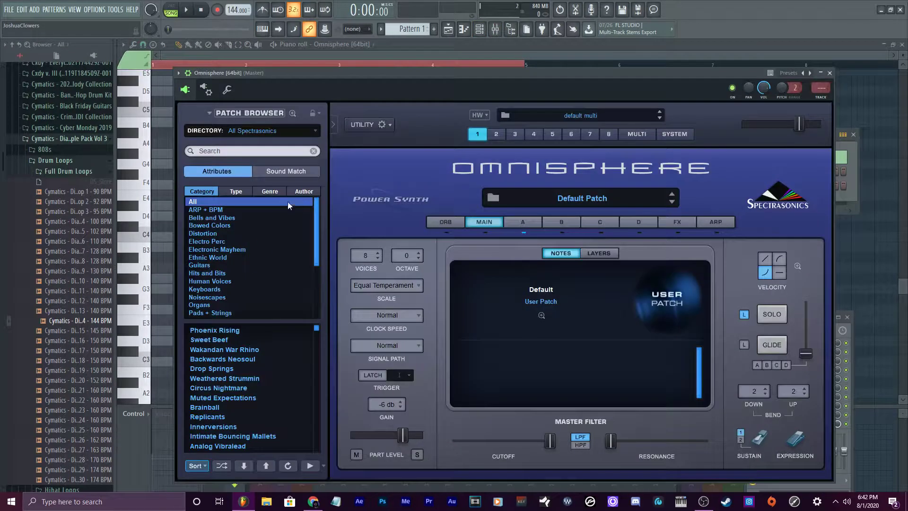
scroll(228, 263, down, 3)
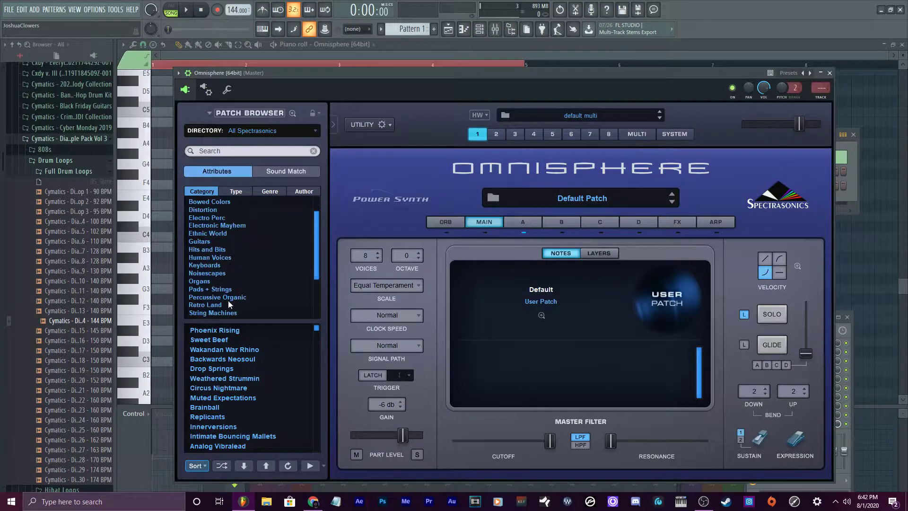
click(205, 265)
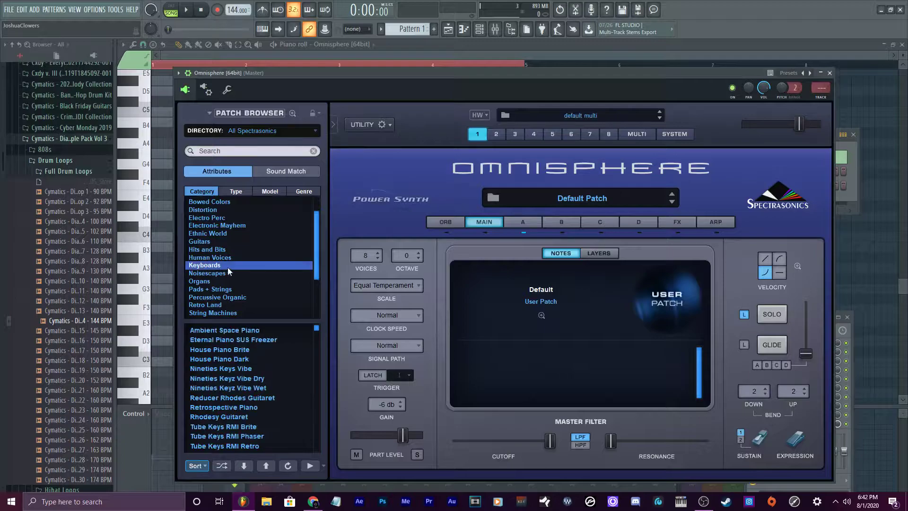
click(245, 114)
click(515, 178)
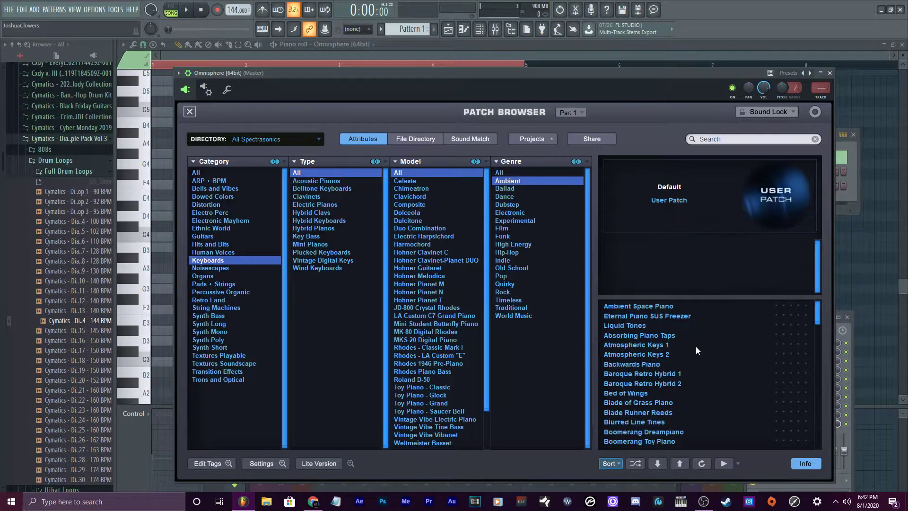
Audition Calming Influence Keys, Carousel Dream and Clarity Score Keys, load the Cosmic Pianet patch, and close Omnisphere.
scroll(620, 356, down, 2)
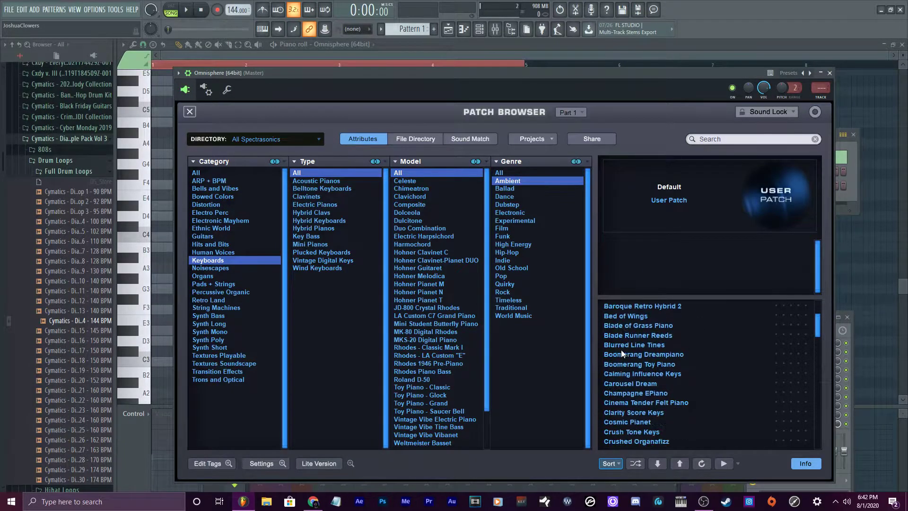
click(641, 374)
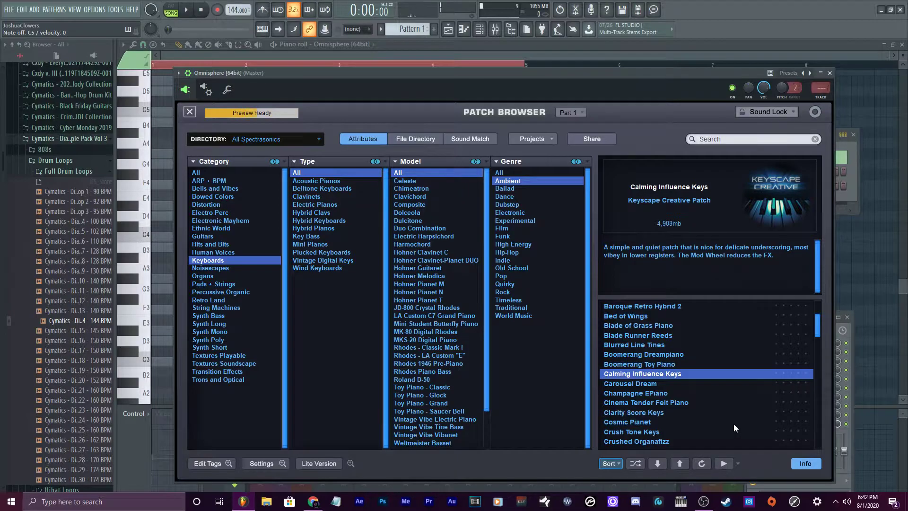
click(635, 384)
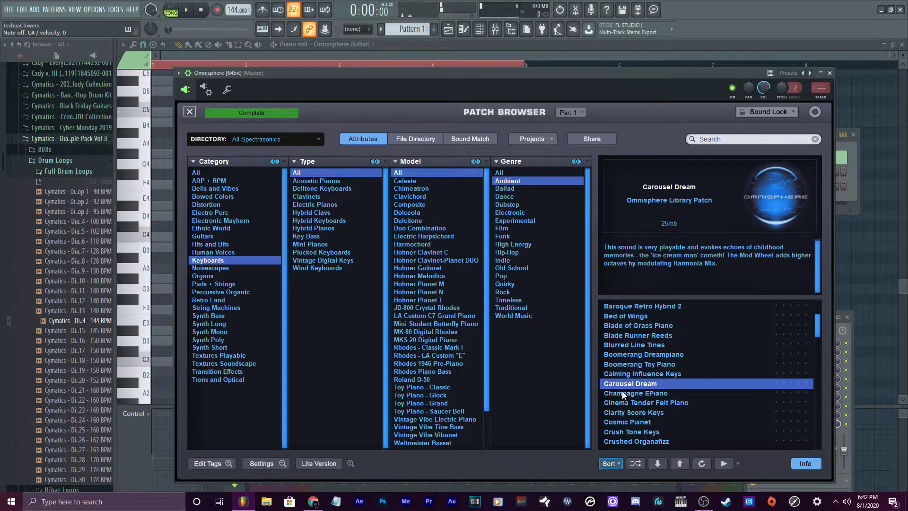
click(648, 413)
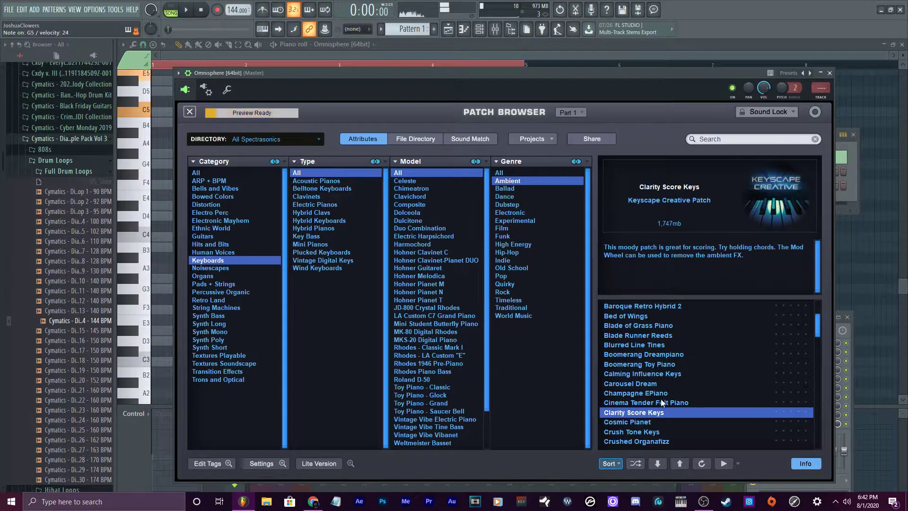
click(629, 421)
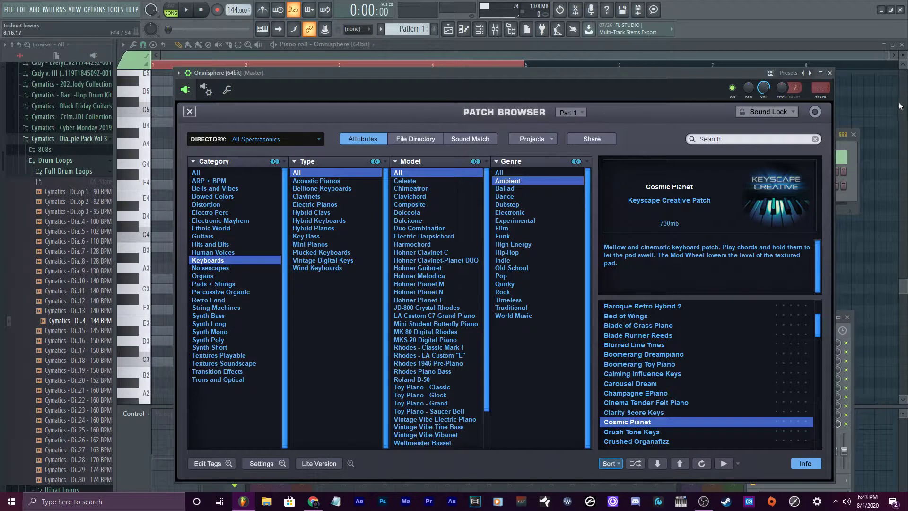
click(829, 74)
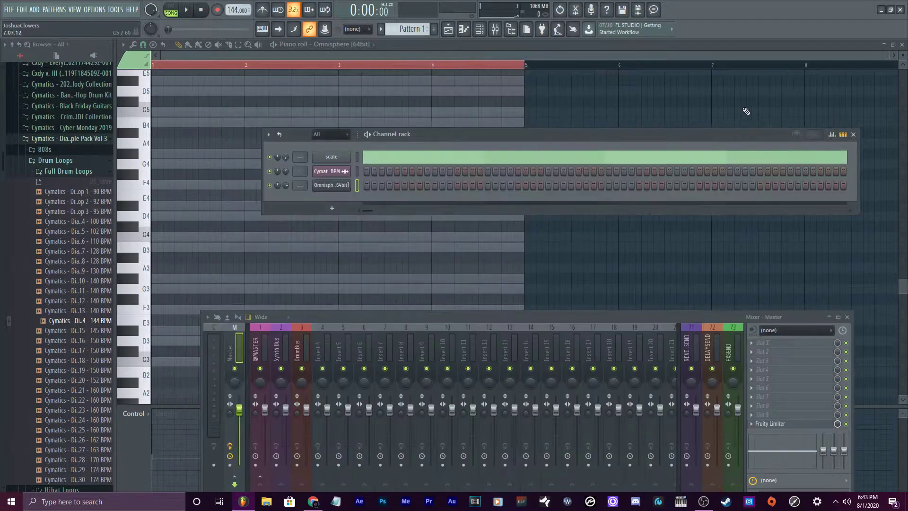
Draw one-bar notes on C5, G4 and D4 at the start of bar 1 in the Omnisphere piano roll.
click(401, 47)
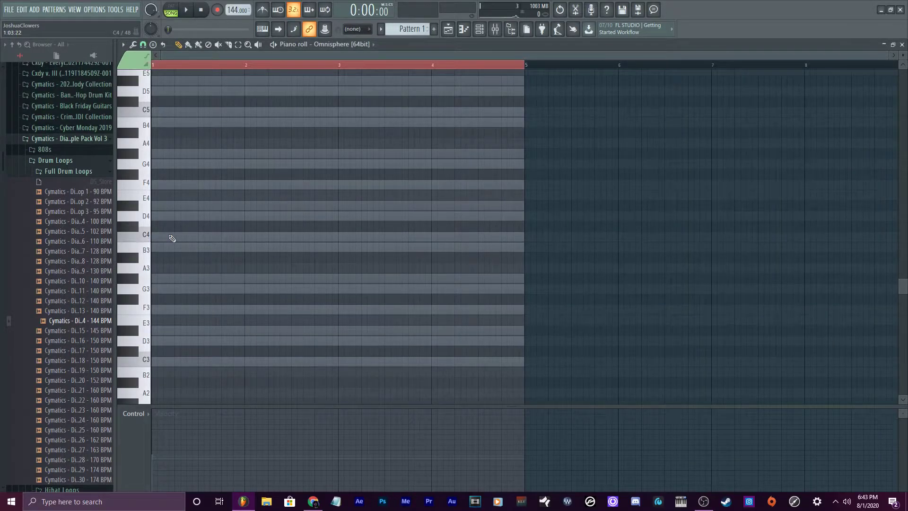
scroll(173, 237, up, 4)
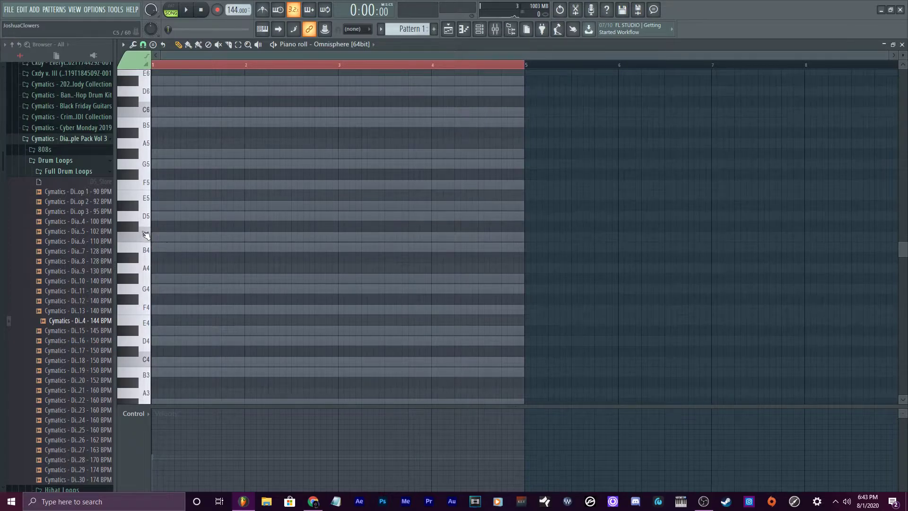
click(160, 237)
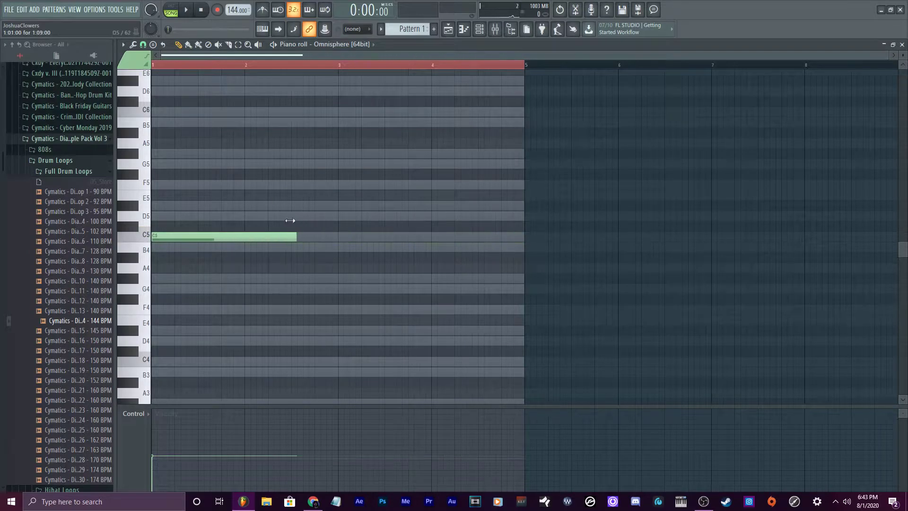
scroll(222, 279, up, 2)
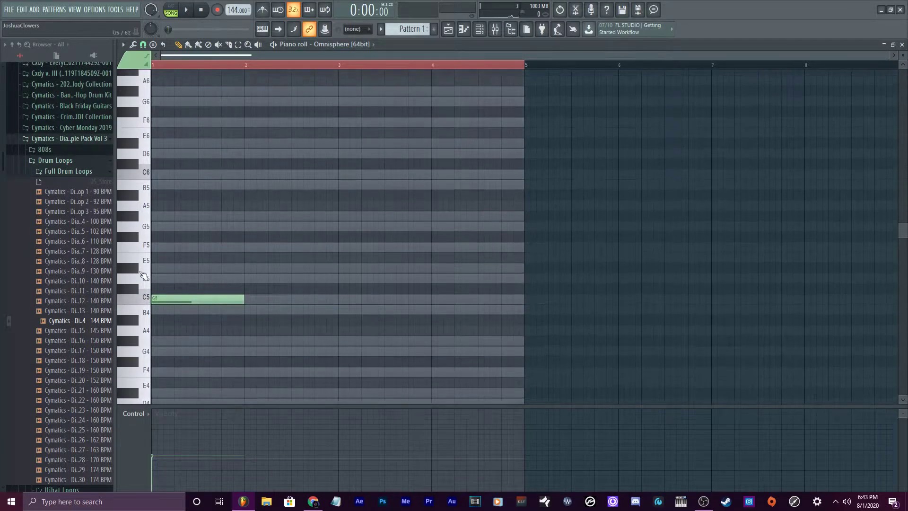
scroll(461, 296, down, 5)
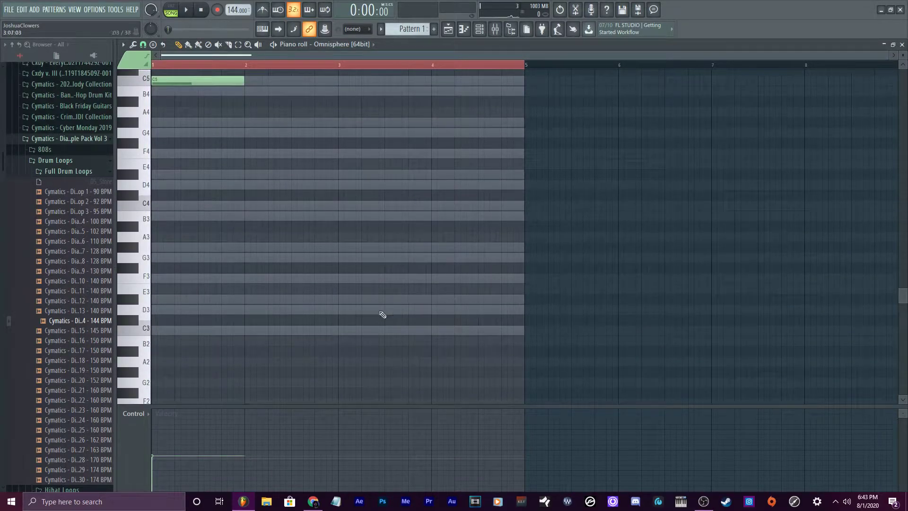
scroll(159, 331, down, 1)
scroll(183, 264, up, 6)
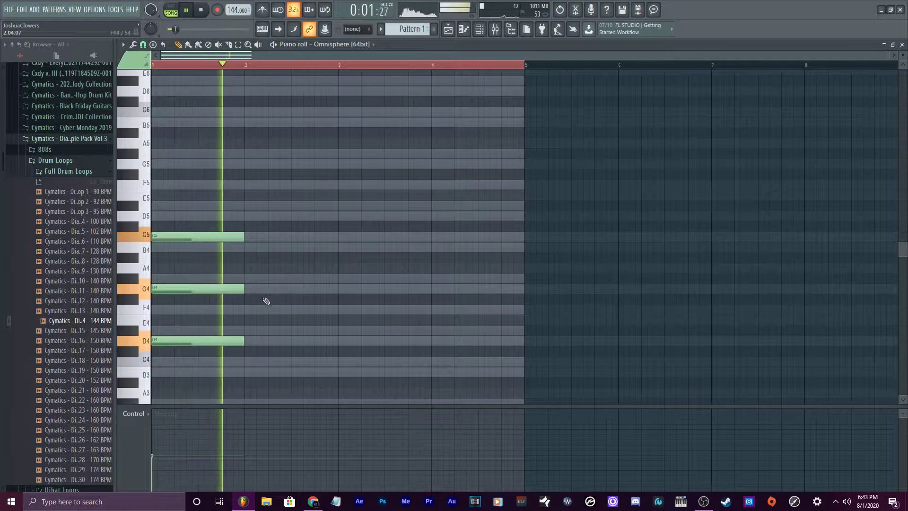
Lengthen the C5, G4 and D4 chord notes to two bars each and play the chord back.
key(space)
drag(280, 356, 241, 236)
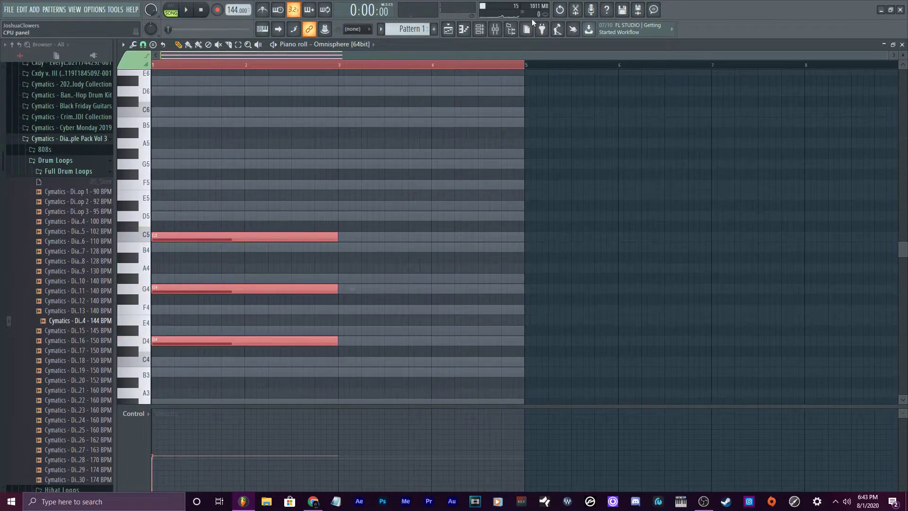
click(479, 31)
key(space)
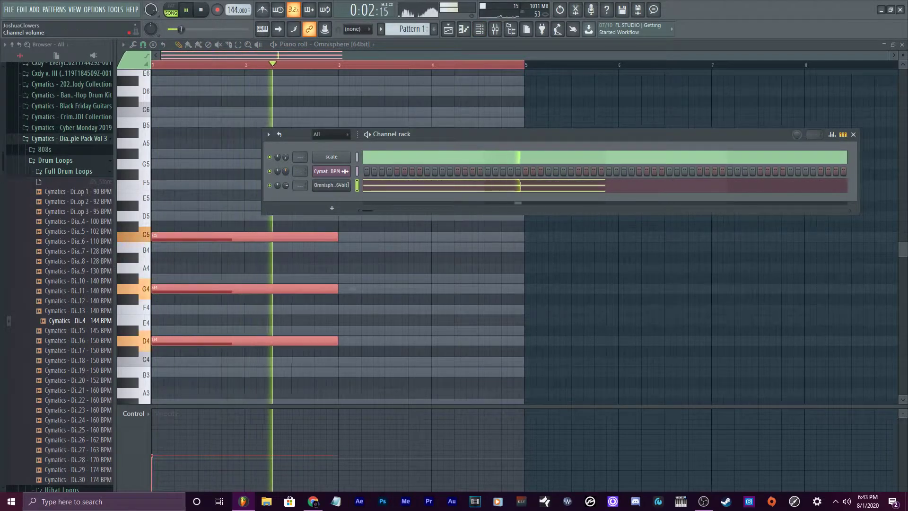
click(405, 49)
Draw a second two-bar chord of F4, B3 and B4 starting at bar 3.
scroll(358, 257, down, 3)
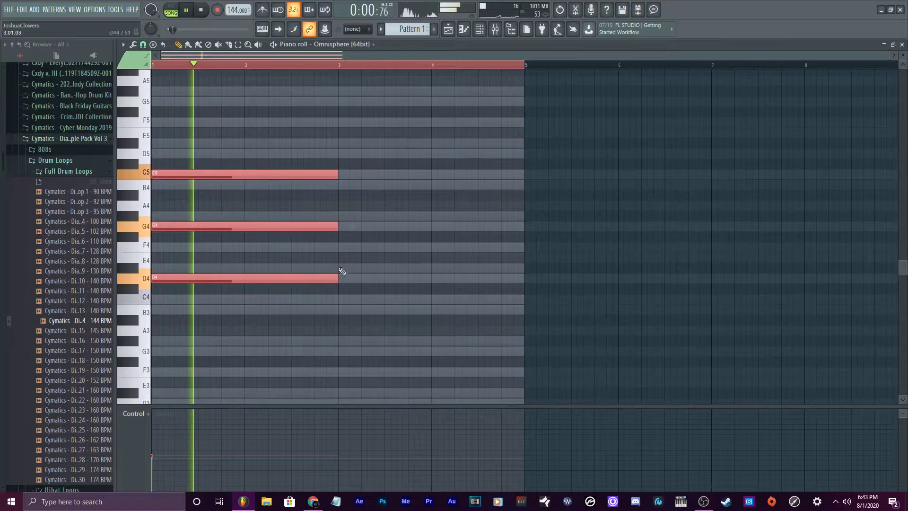
click(343, 246)
click(343, 309)
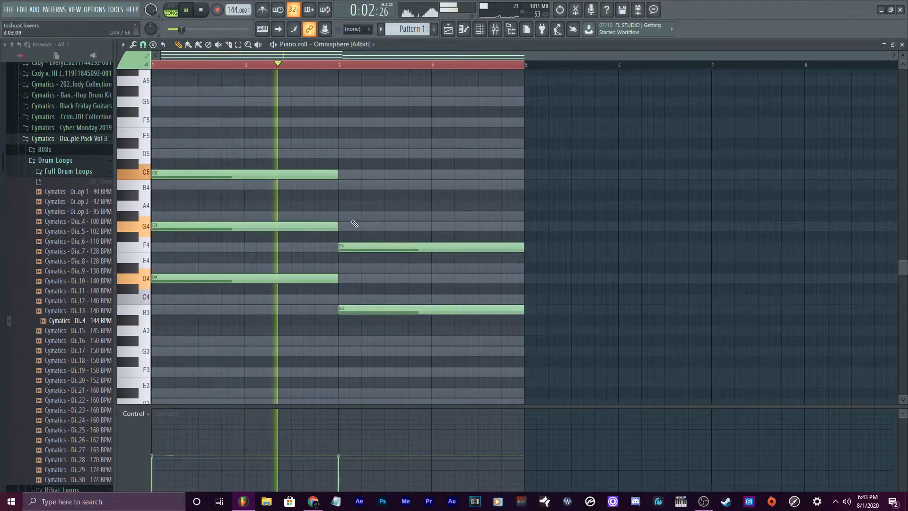
click(344, 185)
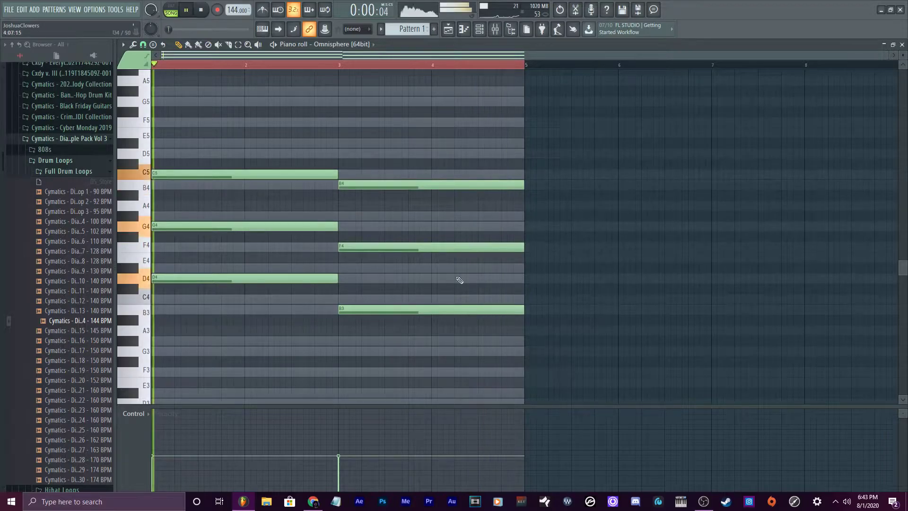
Revoice the bar-3 chord as B4, D4 and G#3, after trying C5 as its top note.
mouse_move(348, 244)
mouse_down()
mouse_move(349, 223)
mouse_move(345, 250)
mouse_up()
drag(354, 183, 356, 172)
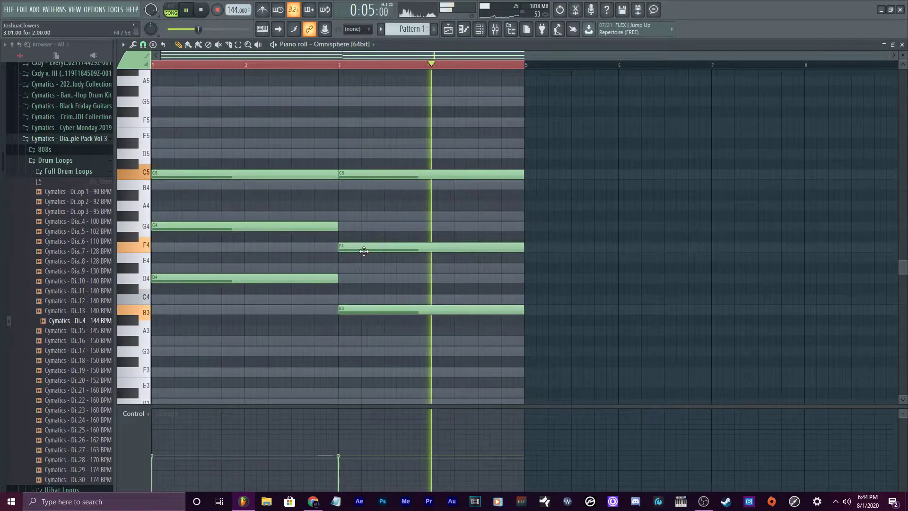
mouse_move(354, 174)
mouse_down()
mouse_move(355, 206)
mouse_move(353, 181)
mouse_up()
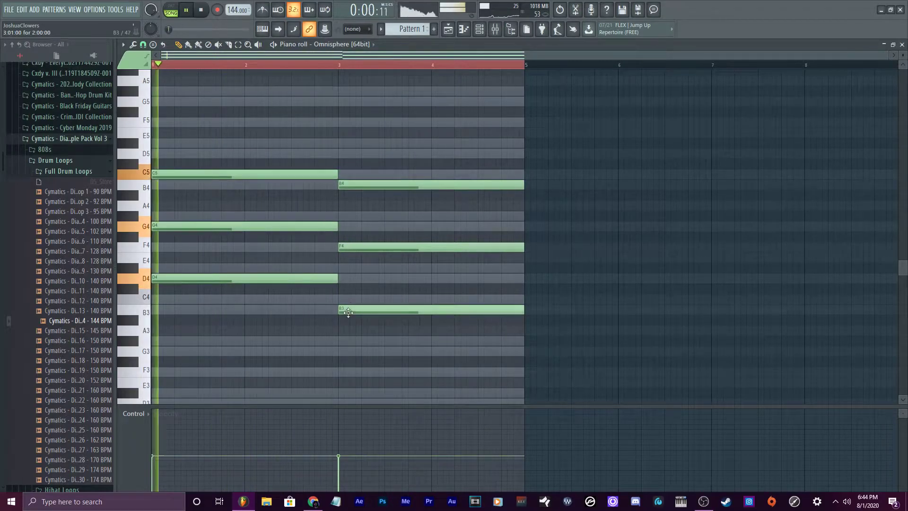
drag(348, 312, 348, 341)
drag(345, 248, 349, 279)
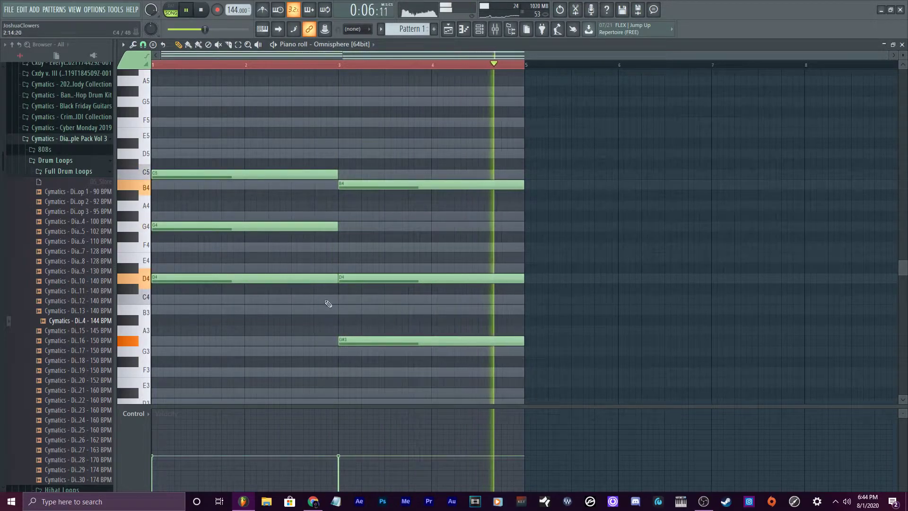
Copy the C5, G4 and D4 chord from bar 1 to bar 5 and restart playback.
drag(305, 284, 202, 146)
key(space)
drag(297, 304, 202, 174)
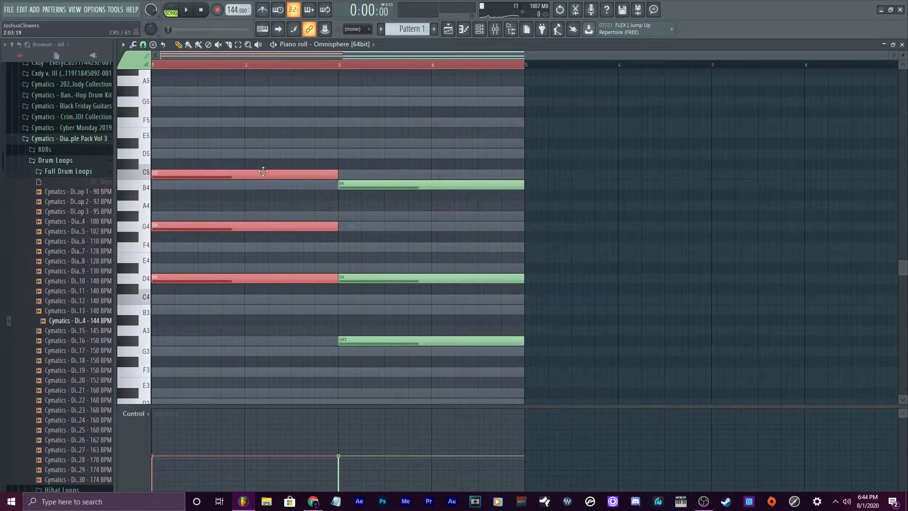
drag(254, 294, 569, 183)
key(space)
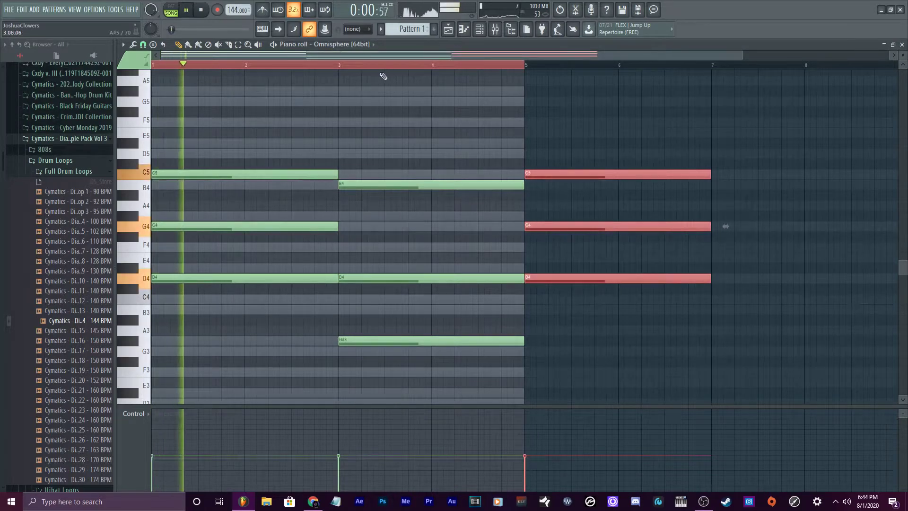
Add a two-bar G#5 note on top of the bar-5 chord.
scroll(371, 72, down, 1)
click(742, 138)
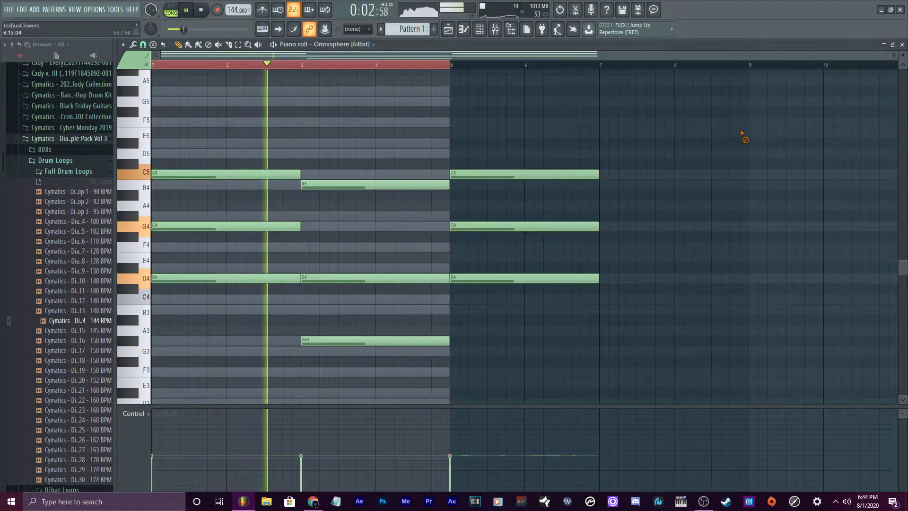
scroll(570, 186, up, 3)
click(476, 189)
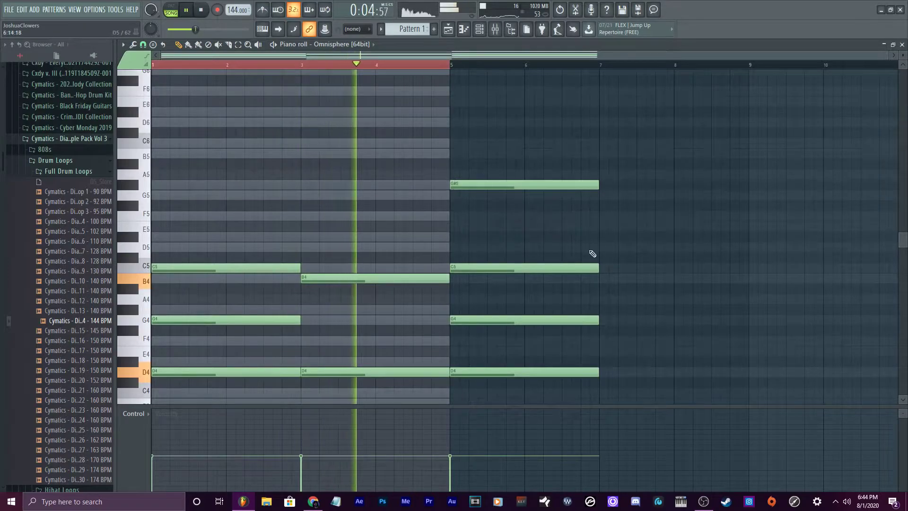
Duplicate the bar-3 chord to bar 7 and add a two-bar F5 note above it.
scroll(501, 111, down, 3)
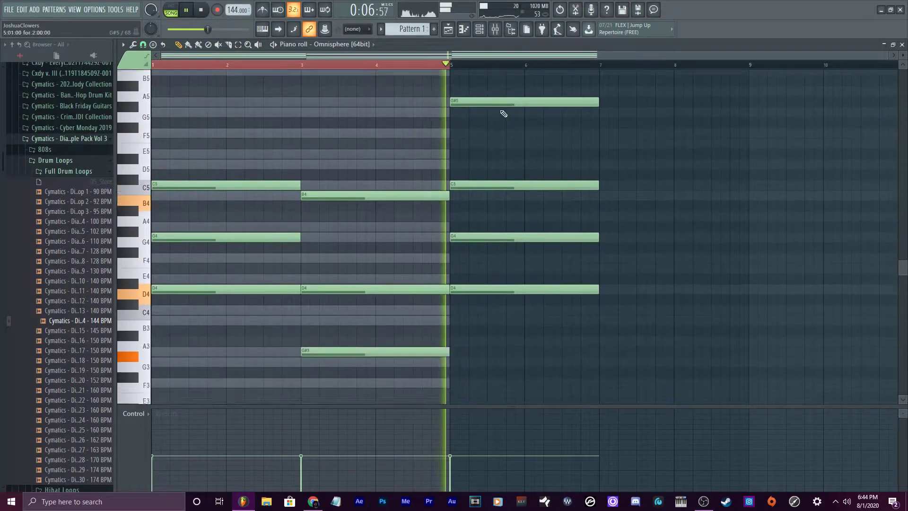
drag(444, 386, 391, 182)
key(ctrl+b)
scroll(590, 168, up, 1)
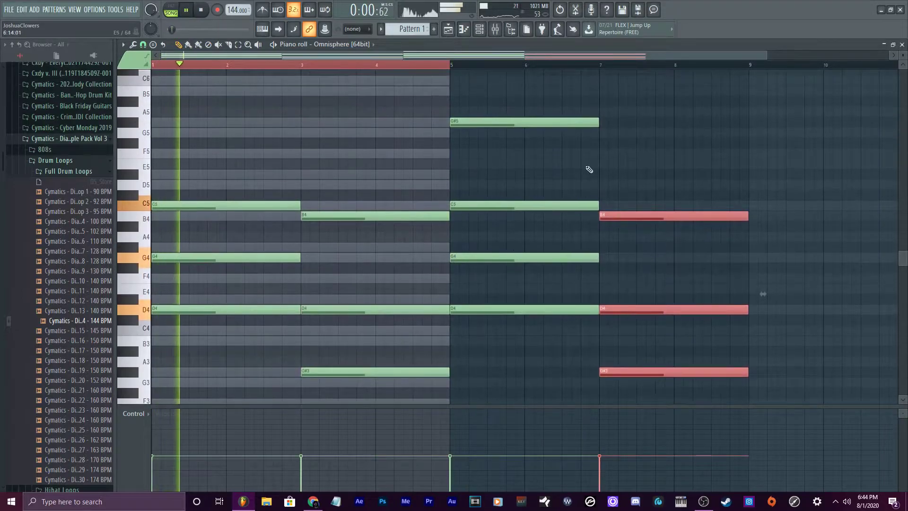
click(598, 152)
Revoice the last two chords by moving bar 5's D4 to B3, bar 7's G#3 to B3 and bar 7's D4 to F4.
scroll(526, 66, down, 2)
scroll(664, 145, up, 2)
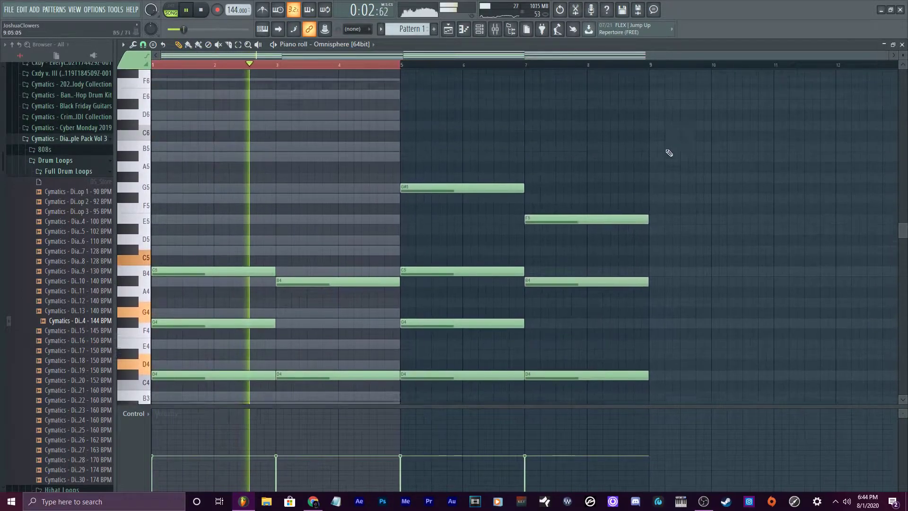
scroll(591, 279, down, 4)
drag(416, 251, 416, 282)
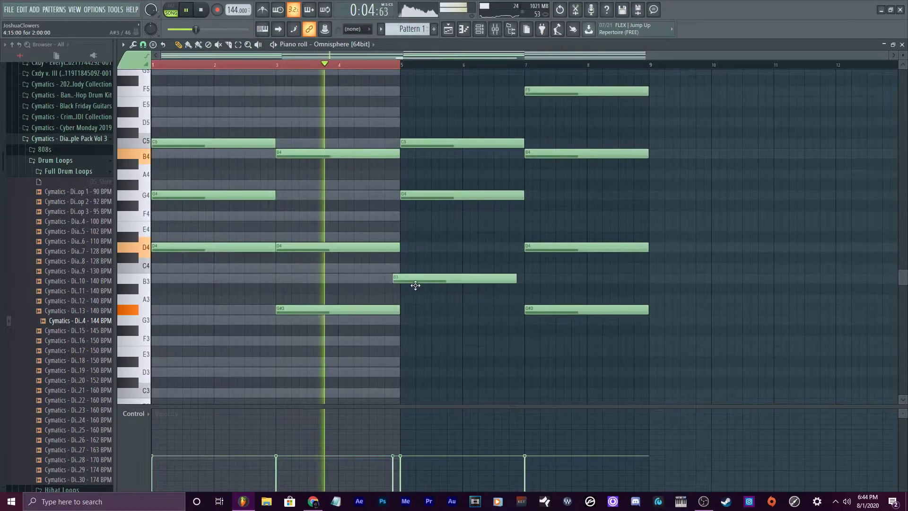
drag(574, 304, 574, 278)
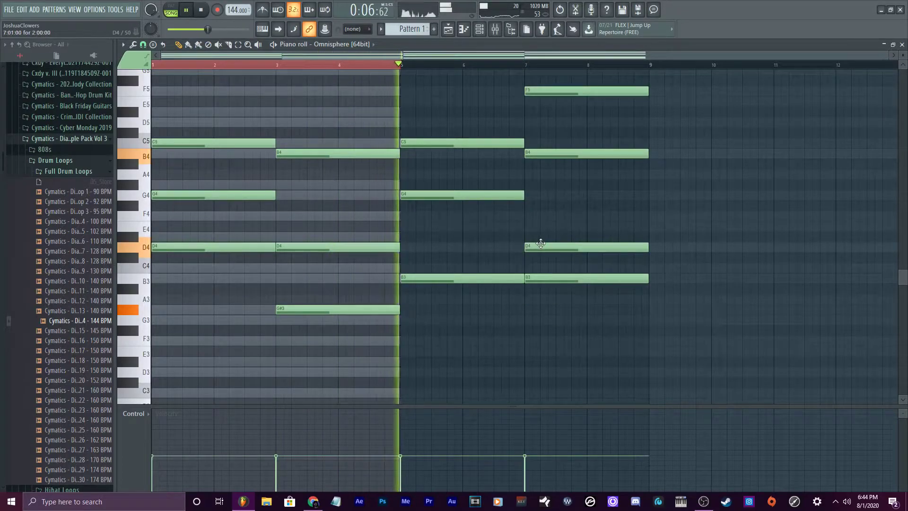
drag(539, 243, 540, 213)
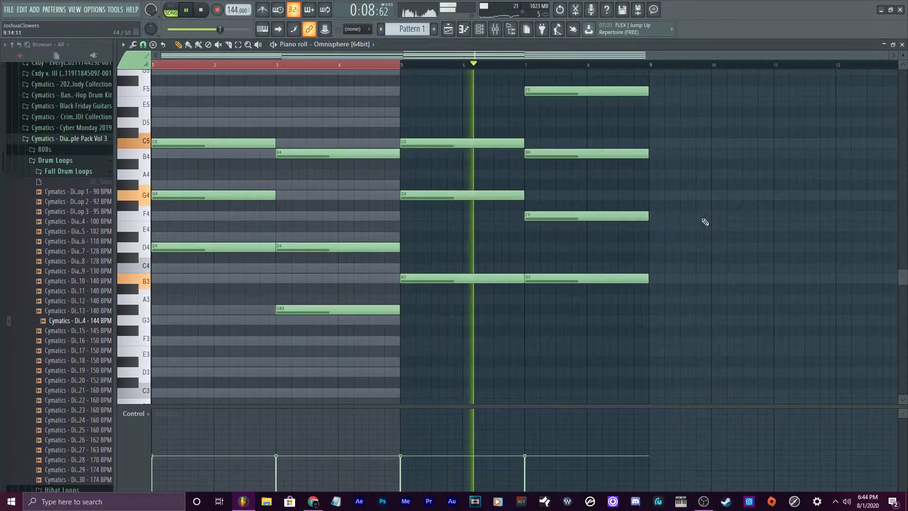
Start a high melody with one-beat notes: C7 on beat 3 of bar 1, then G#6 and F6 on beats 1 and 2 of bar 2.
scroll(704, 222, up, 2)
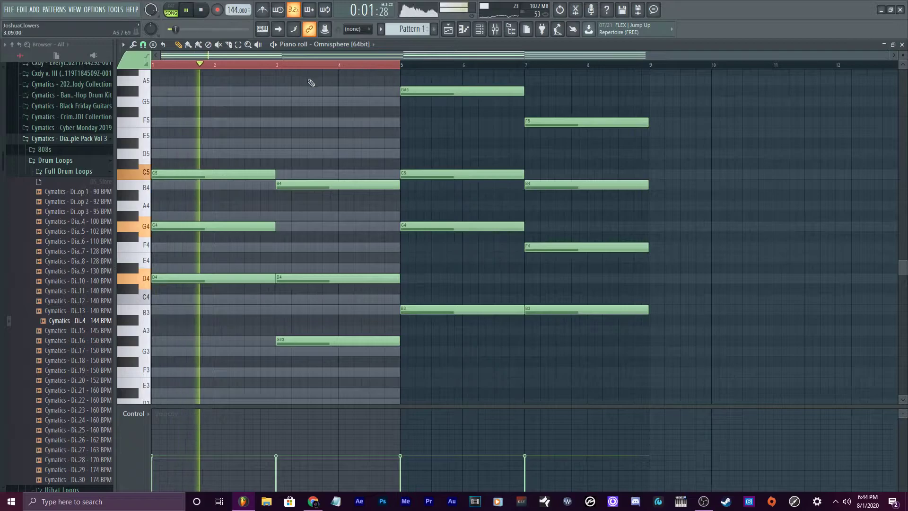
key(space)
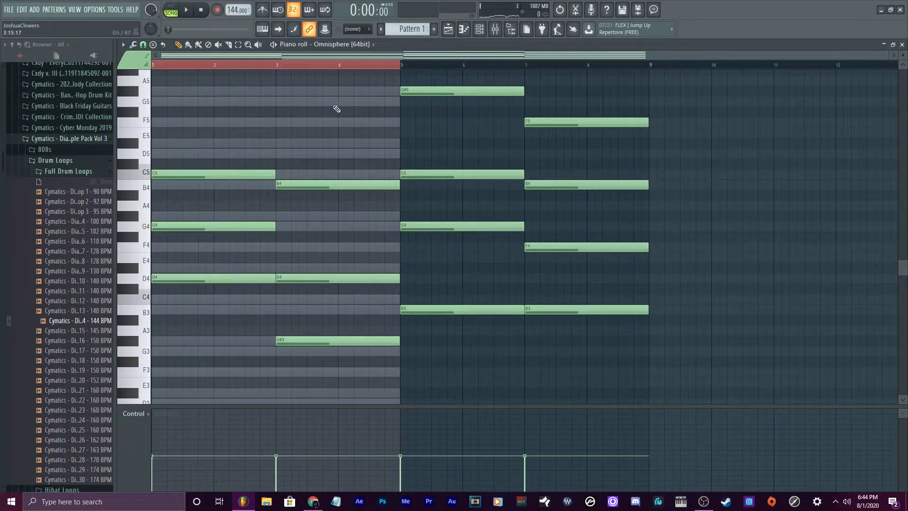
scroll(339, 105, up, 5)
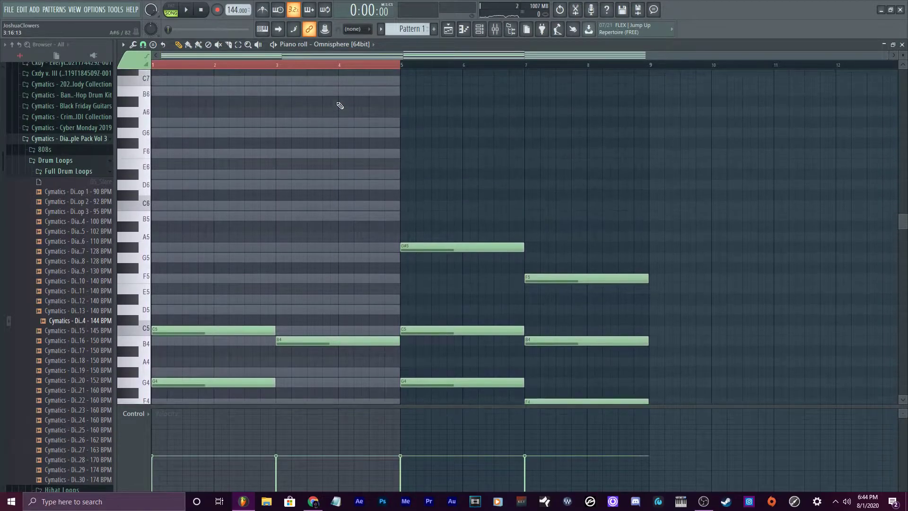
scroll(338, 101, down, 1)
scroll(310, 115, up, 3)
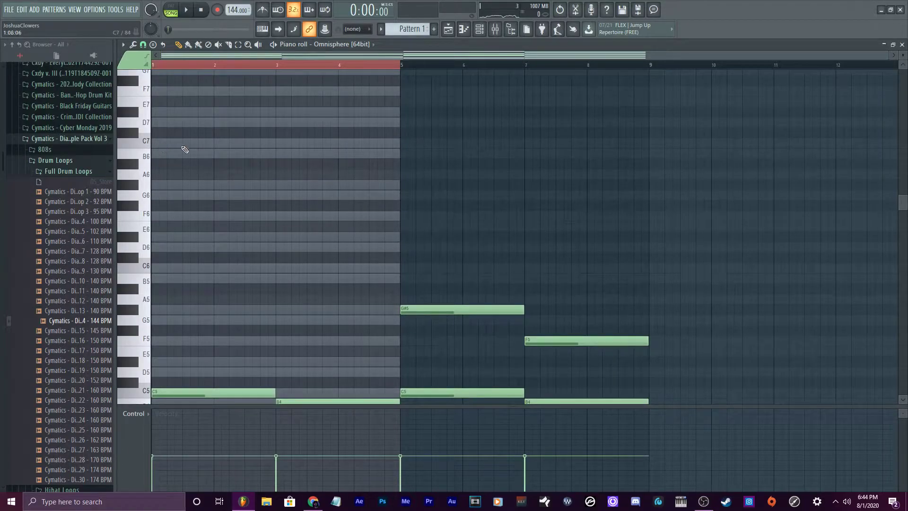
click(188, 145)
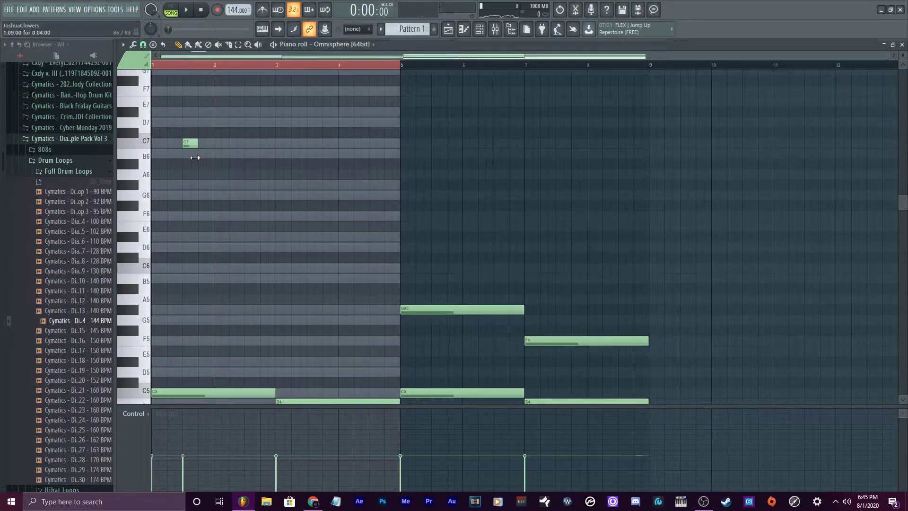
click(219, 184)
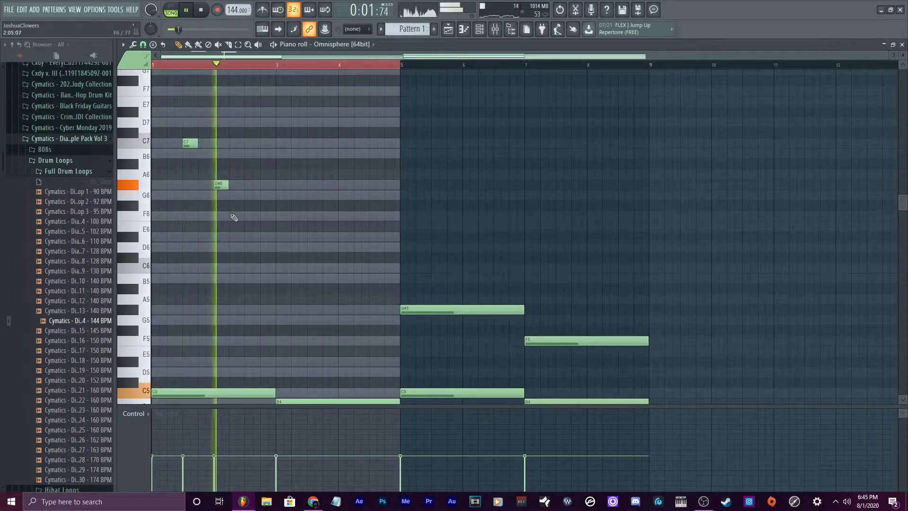
click(233, 215)
Continue the high melody with G#6 on beat 3 of bar 3, F6 on beat 1 and D6 on beat 3 of bar 4, and replay it.
click(313, 184)
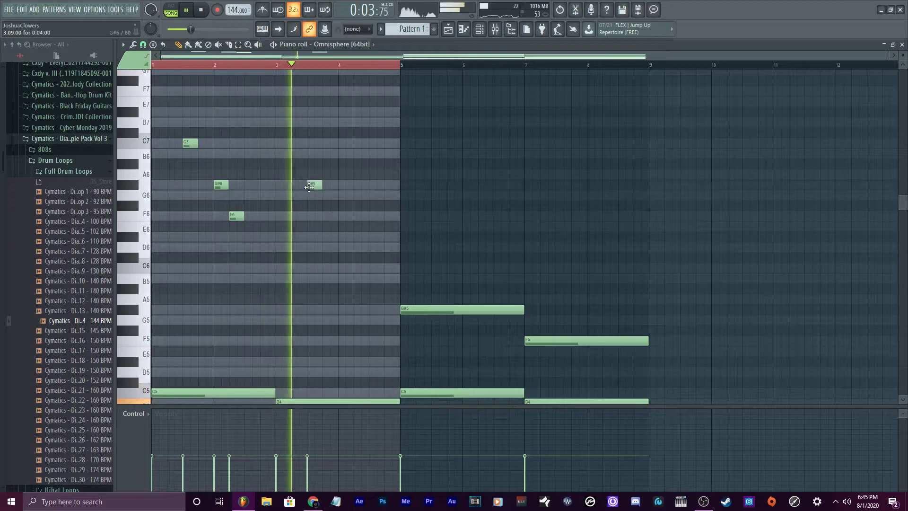
click(344, 215)
click(375, 246)
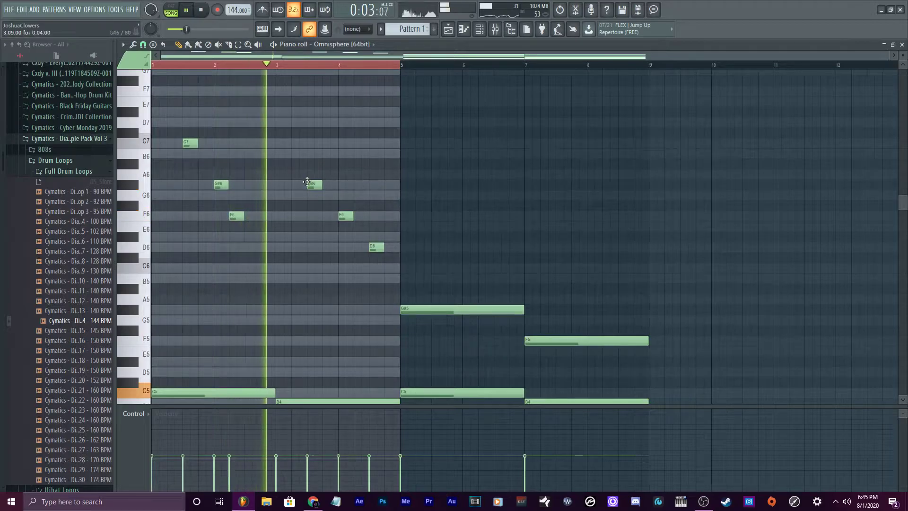
key(space)
key(space)
Halve the bar-3 G#6 note and follow it with half-beat G6 and B6 notes, keeping F6 at the start of bar 4.
drag(321, 185, 314, 185)
click(318, 194)
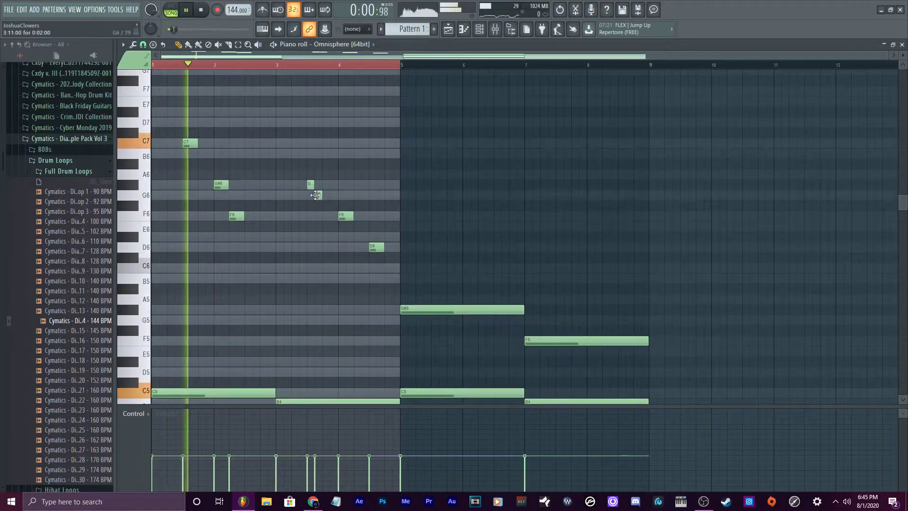
click(324, 153)
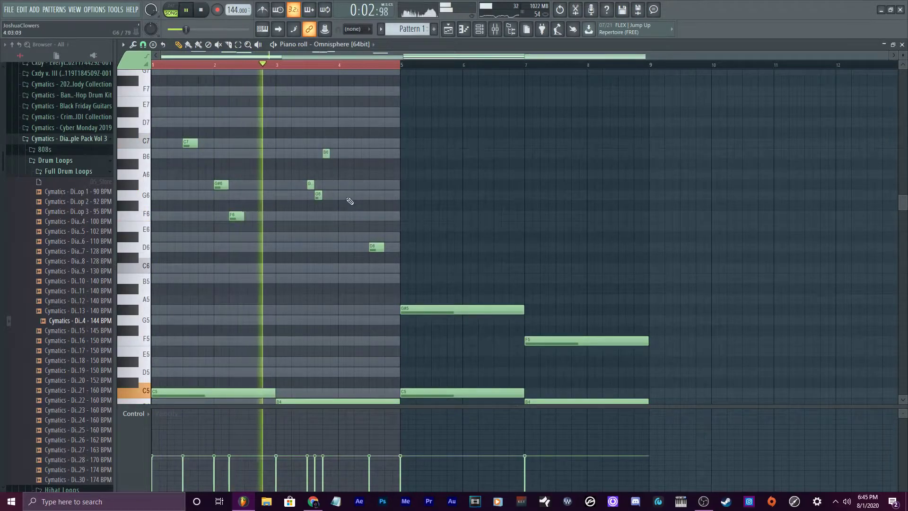
drag(352, 216, 353, 217)
Shift the bar-4 D6 note to beat 2 and randomize the velocities of all the high melody notes, leaving pattern randomization off.
drag(373, 246, 187, 133)
key(space)
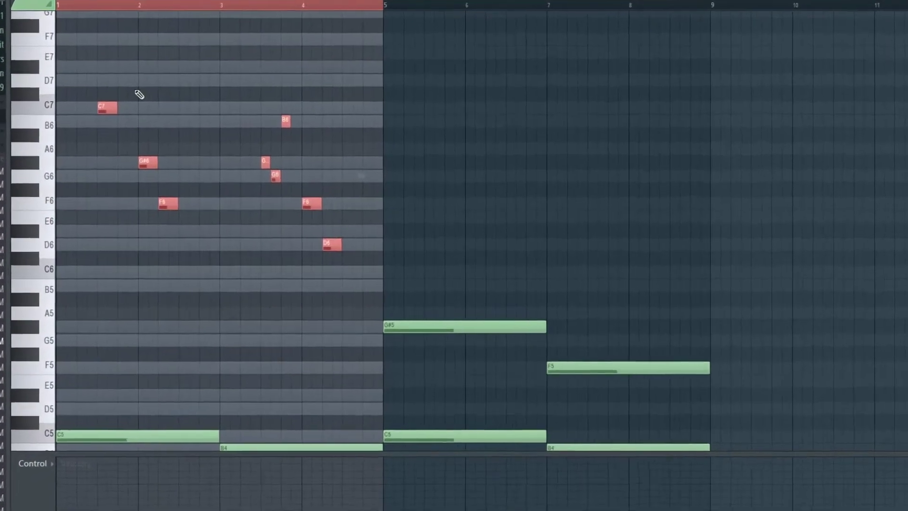
key(alt+r)
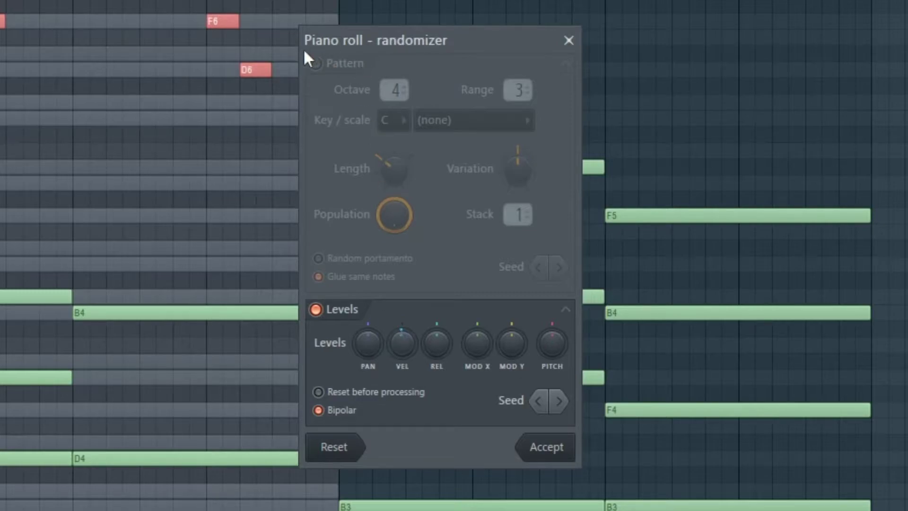
click(316, 63)
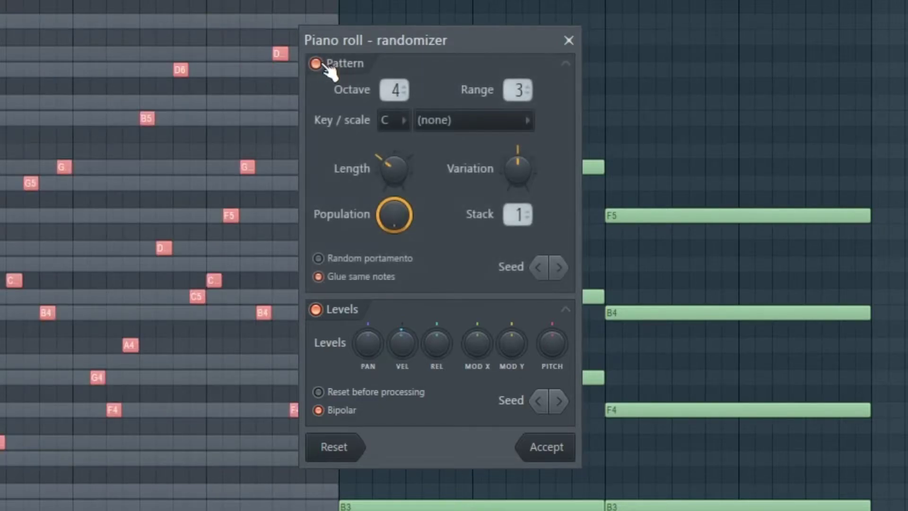
click(317, 64)
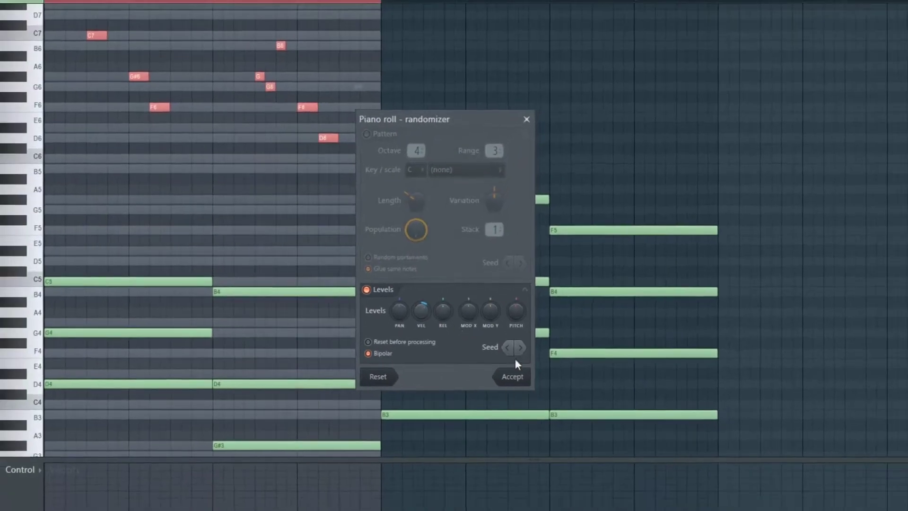
click(512, 376)
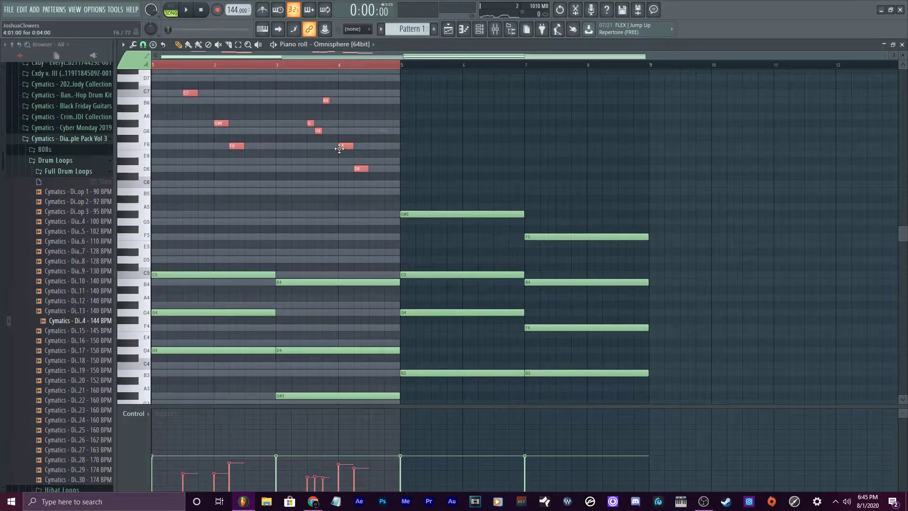
Play the pattern with the randomized melody and deselect the high notes.
key(space)
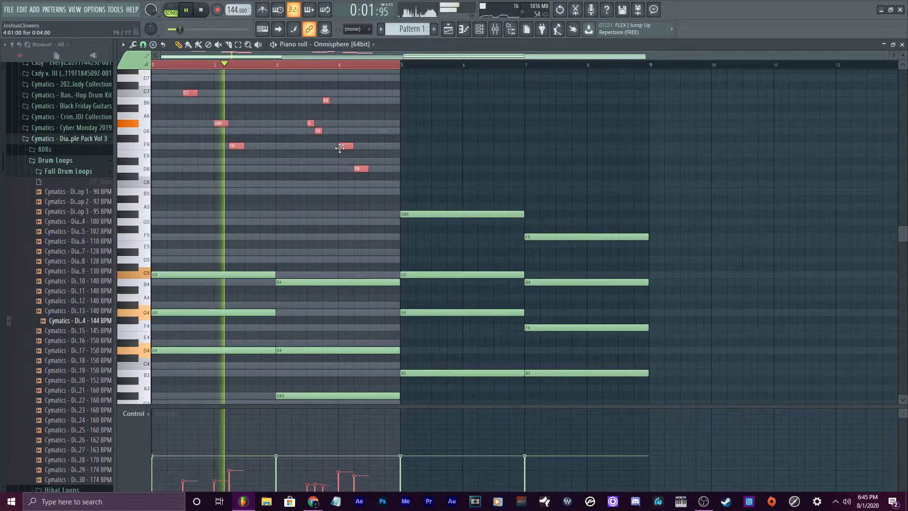
key(ctrl+d)
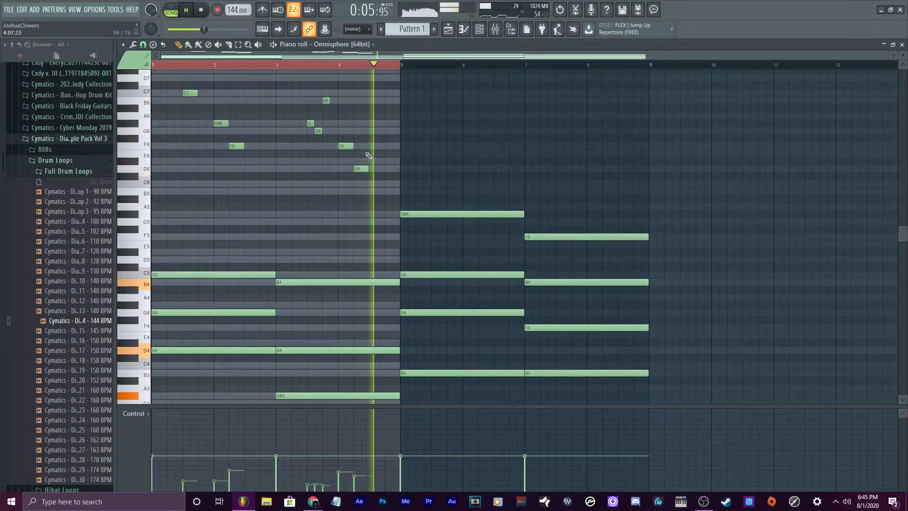
Stop playback and cut the high melody notes of bars 1–4 from the Omnisphere chord part.
key(space)
drag(389, 178, 154, 71)
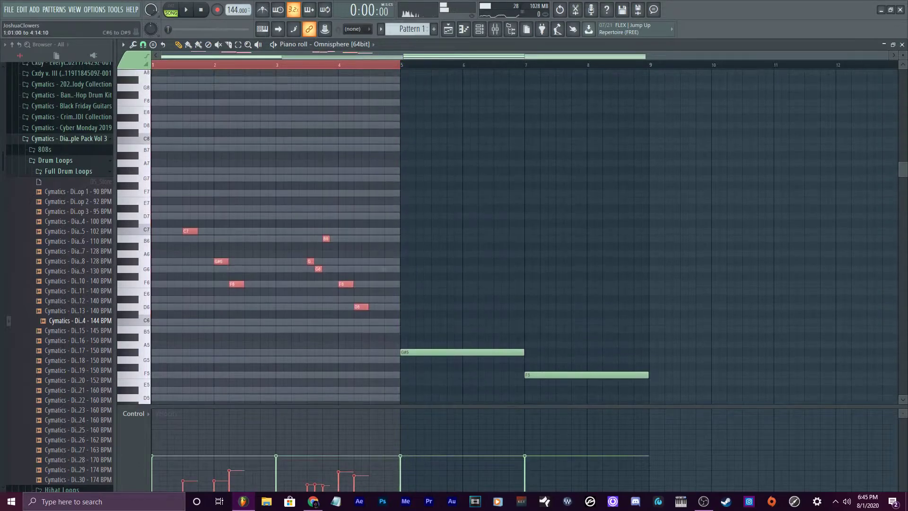
click(489, 28)
drag(417, 274, 195, 217)
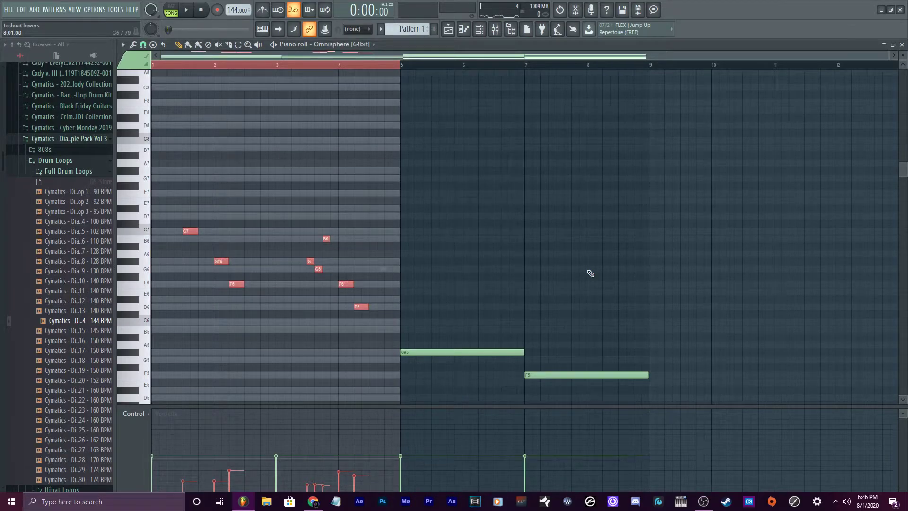
key(Delete)
Clone the Omnisphere channel and paste the high melody into bars 1–4 of the clone's piano roll.
click(484, 34)
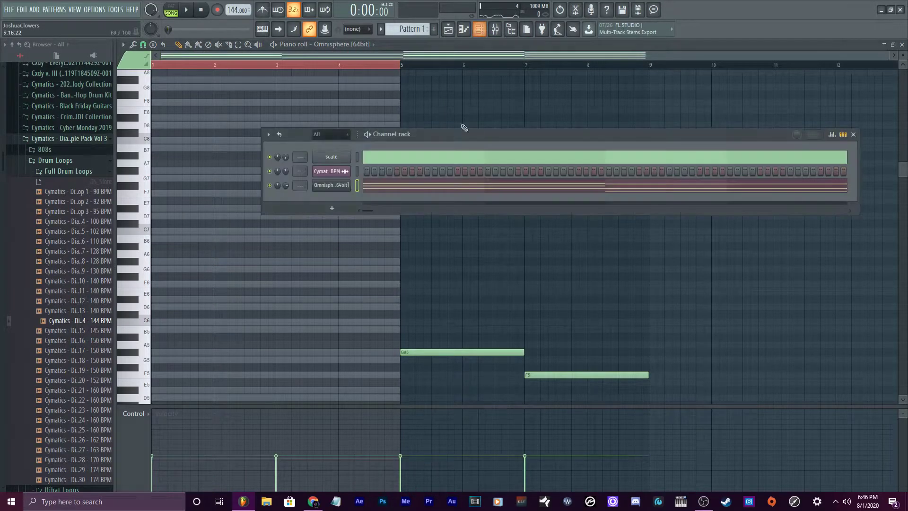
right_click(318, 186)
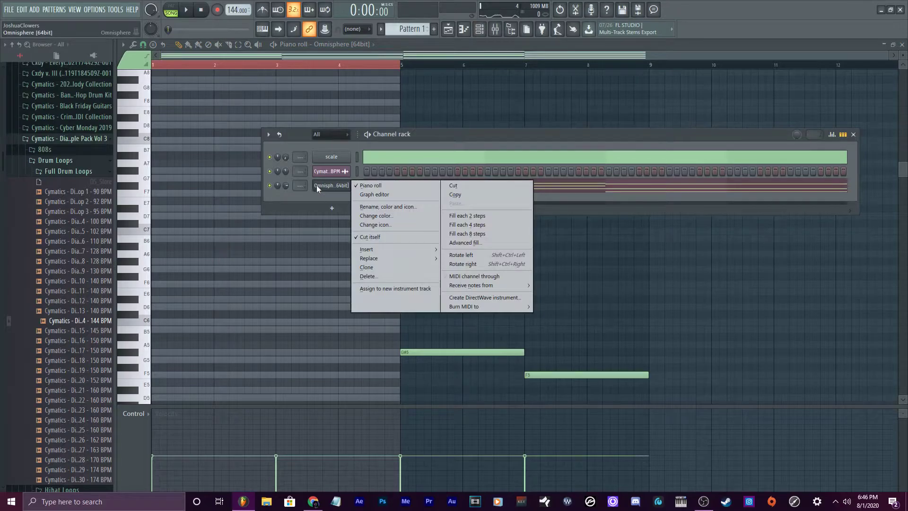
click(370, 268)
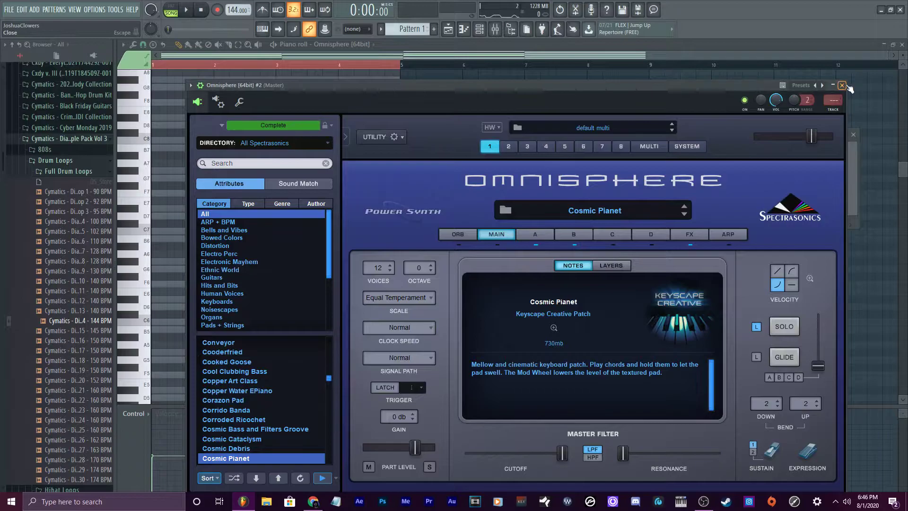
click(844, 85)
right_click(347, 201)
click(376, 200)
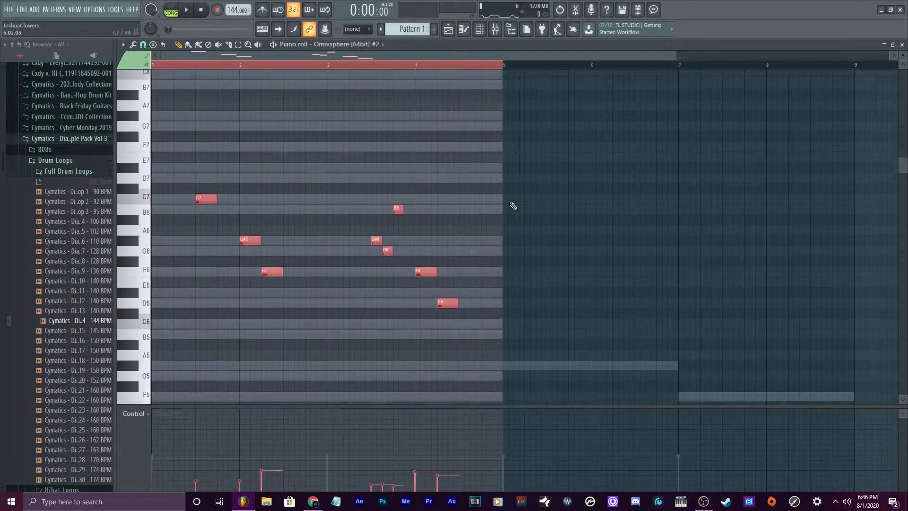
click(901, 45)
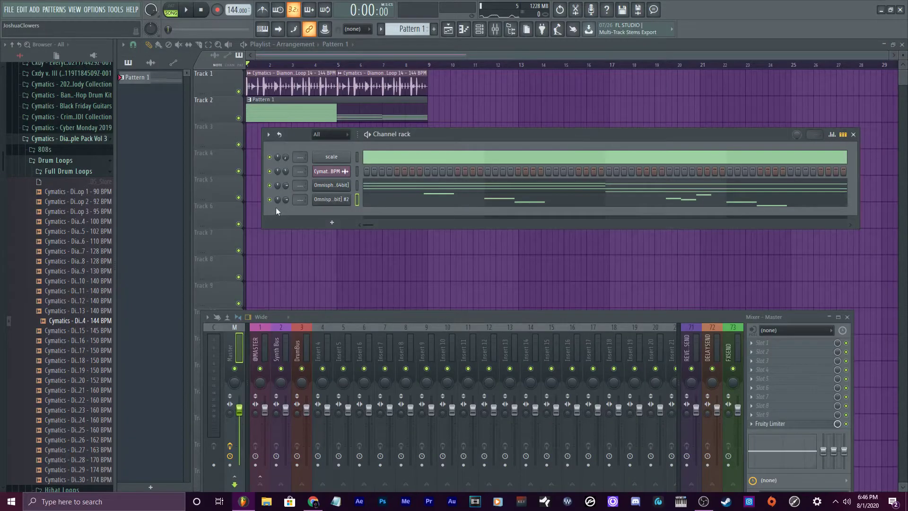
Use Sound Match on Cosmic Planet in the cloned Omnisphere, load Little Piano Vox, and play it with the beat.
click(331, 199)
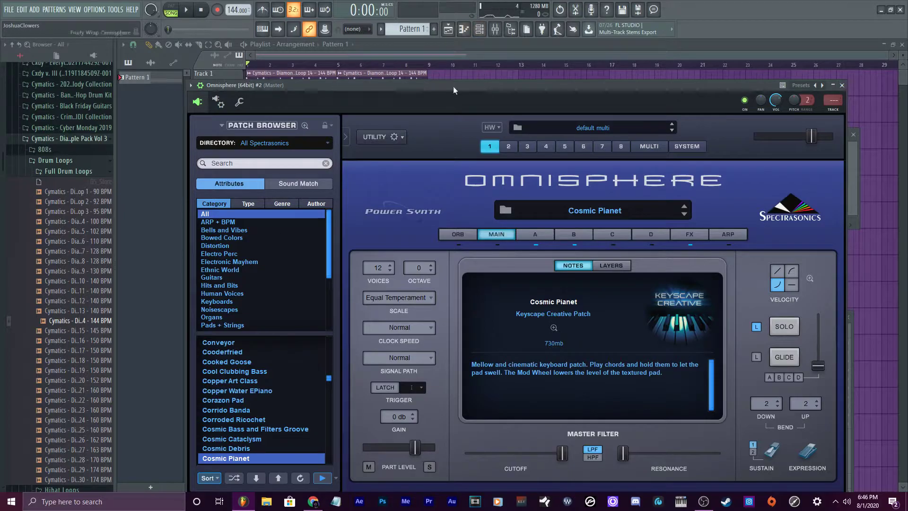
click(295, 185)
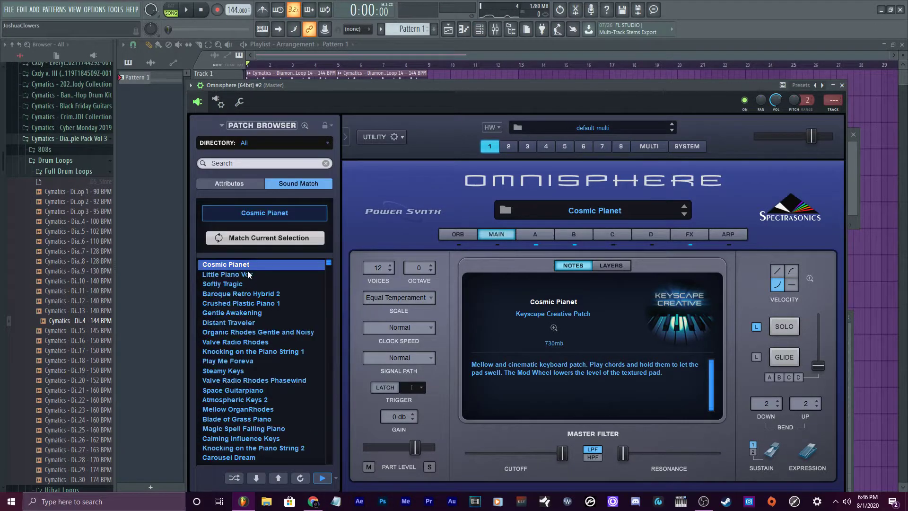
scroll(240, 278, down, 1)
scroll(240, 279, up, 1)
click(237, 275)
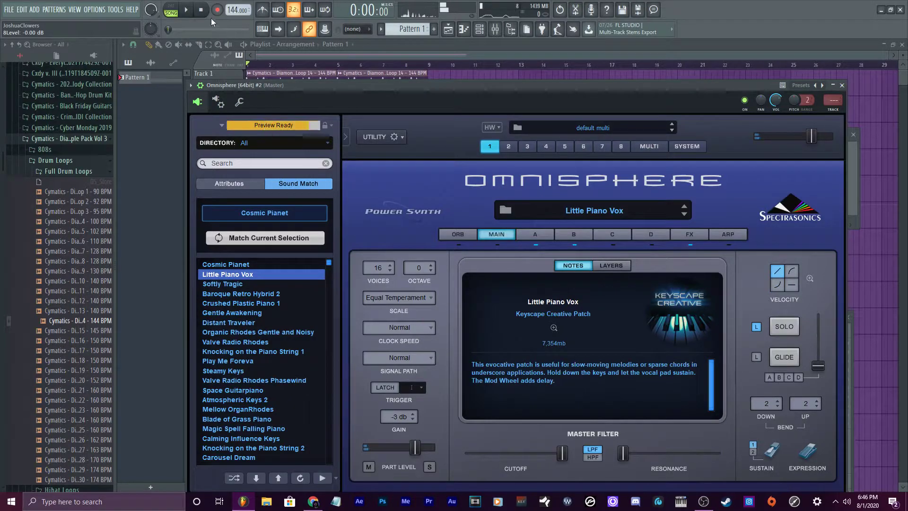
click(187, 10)
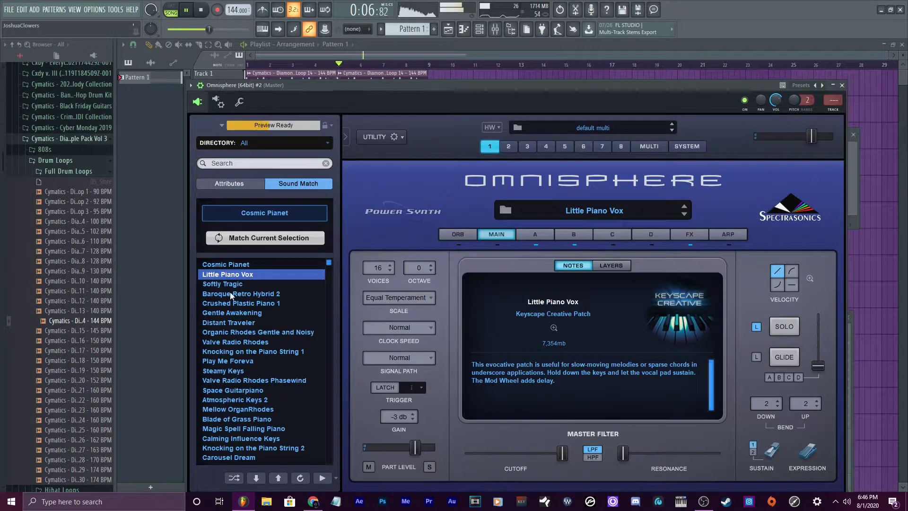
key(space)
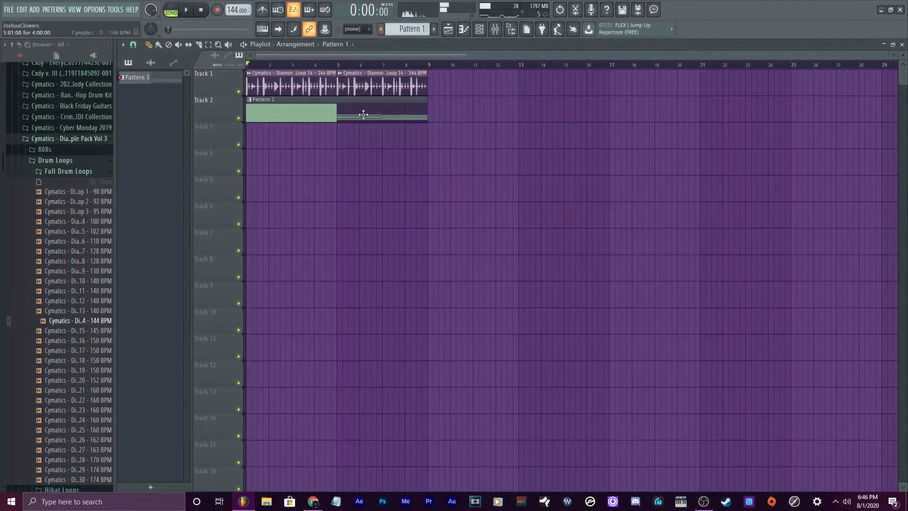
Cut the cloned Omnisphere channel's melody from Pattern 1 and paste it into the same channel in Pattern 2.
click(479, 29)
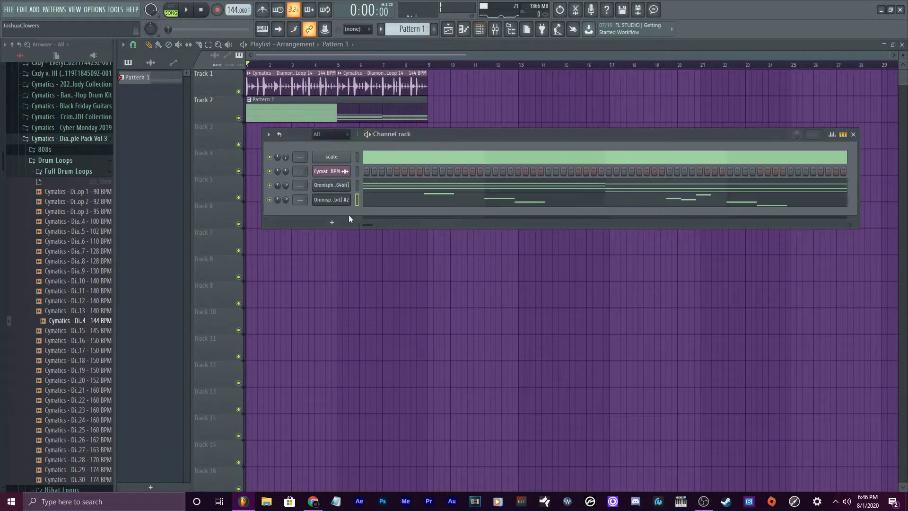
right_click(346, 202)
click(450, 199)
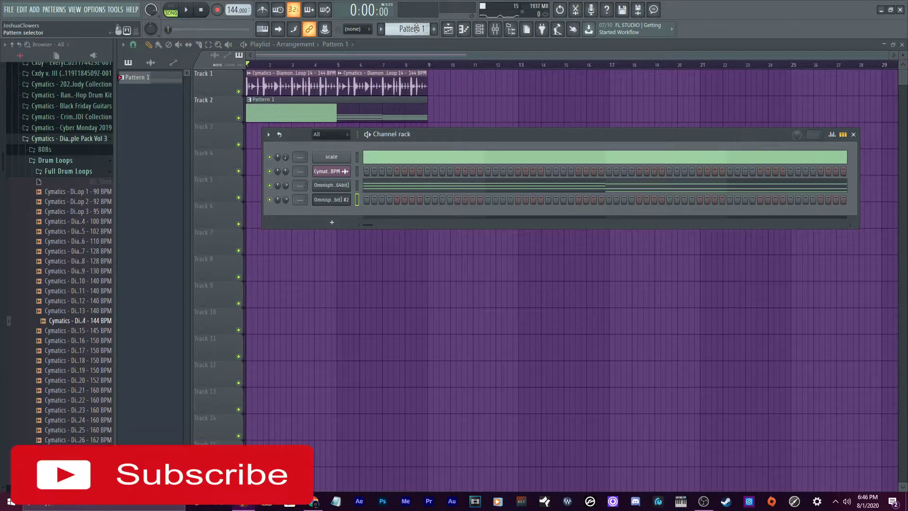
scroll(416, 28, up, 1)
right_click(340, 202)
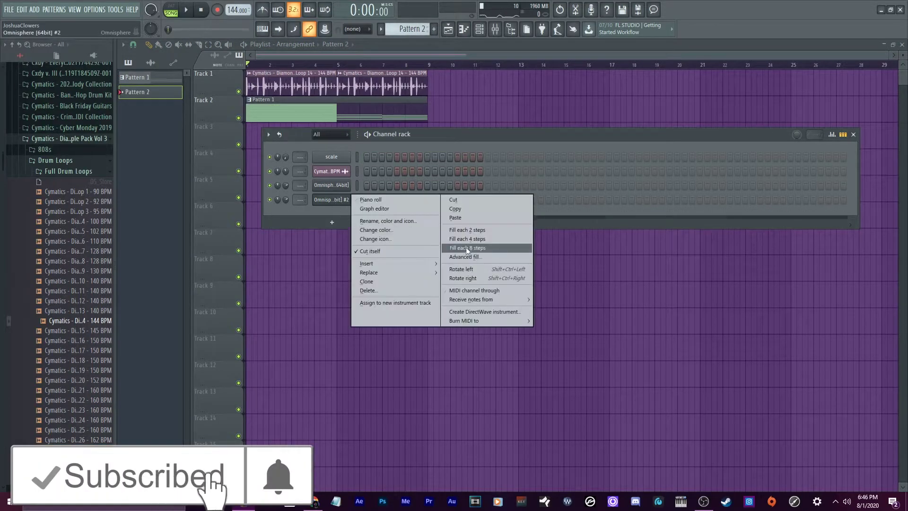
click(455, 218)
Place Pattern 2 clips at bars 1 and 5 of Track 3 and play the arrangement.
drag(283, 137, 252, 137)
drag(359, 137, 340, 137)
key(space)
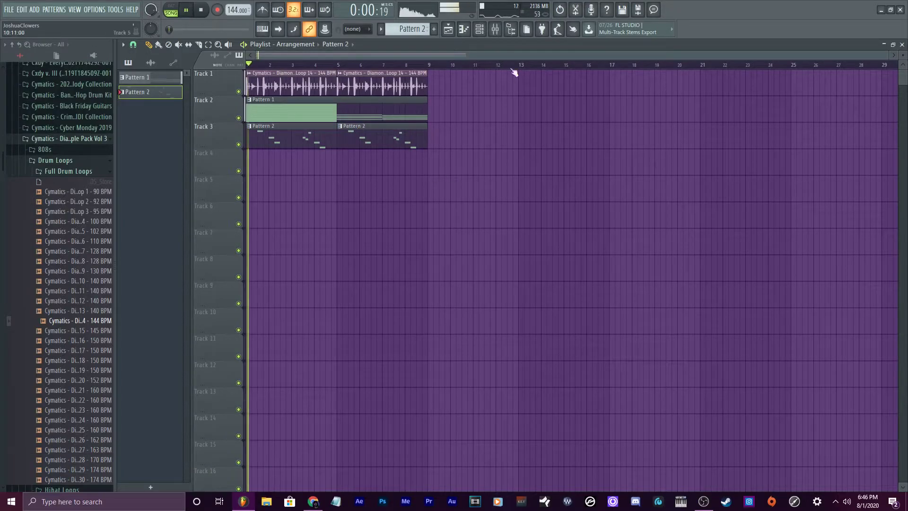
Audition Softly Tragic, Baroque Retro Hybrid 2 and Crushed Plastic Piano 1 on the cloned Omnisphere during playback, then load Distant Traveler.
click(479, 29)
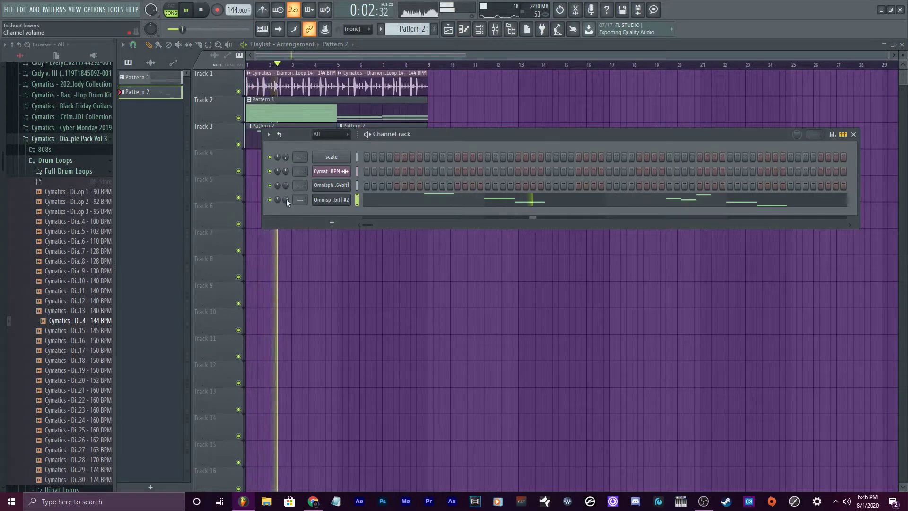
click(323, 200)
click(228, 283)
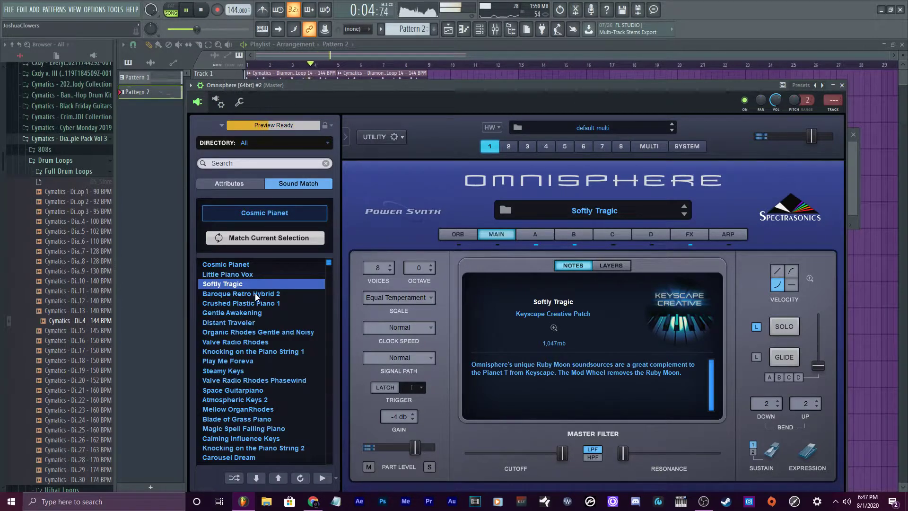
click(254, 293)
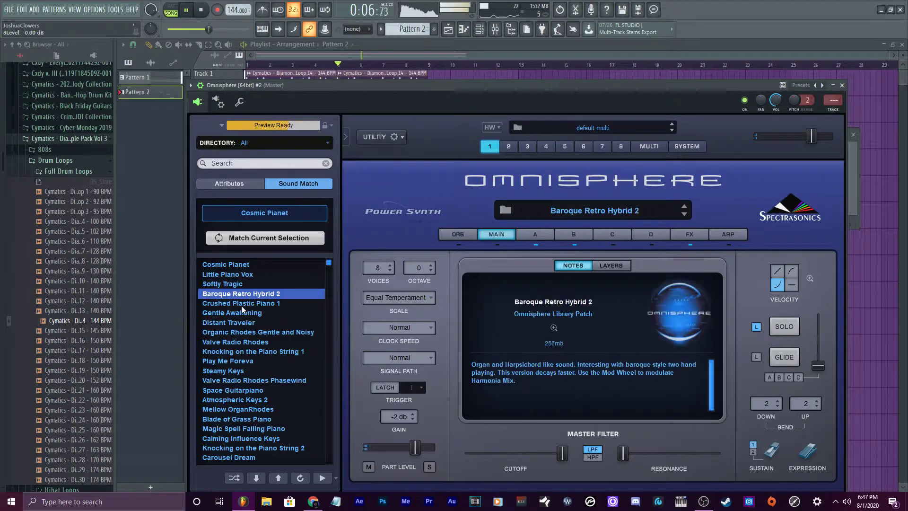
click(242, 304)
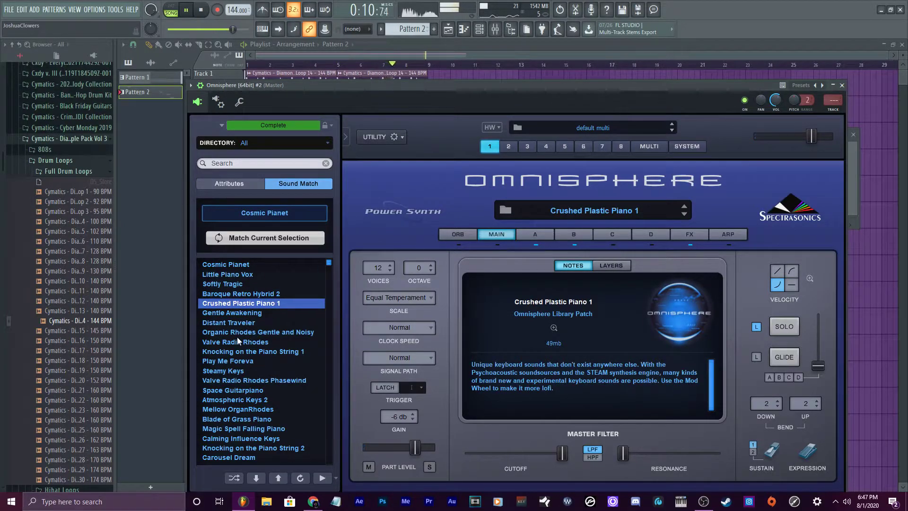
click(221, 324)
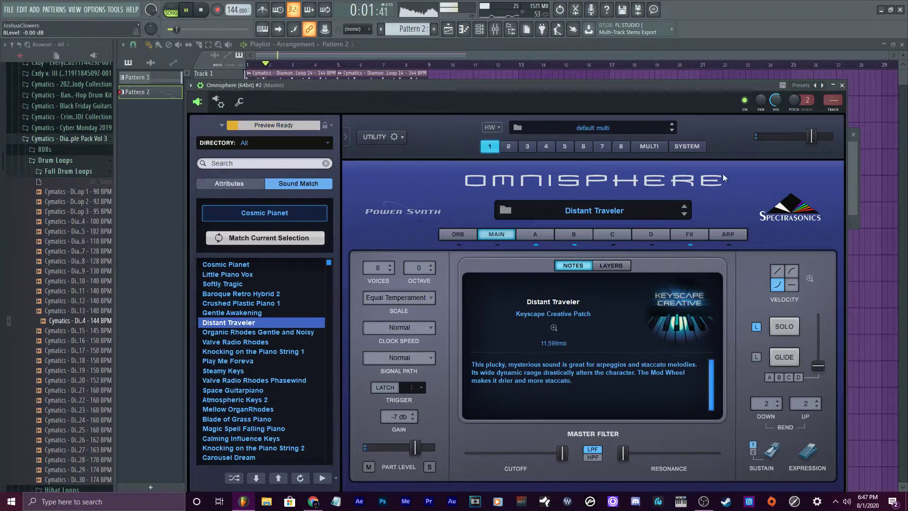
Set the cloned Omnisphere channel's volume to about 61%, fine-tune it by ear, and stop playback.
drag(781, 102, 781, 103)
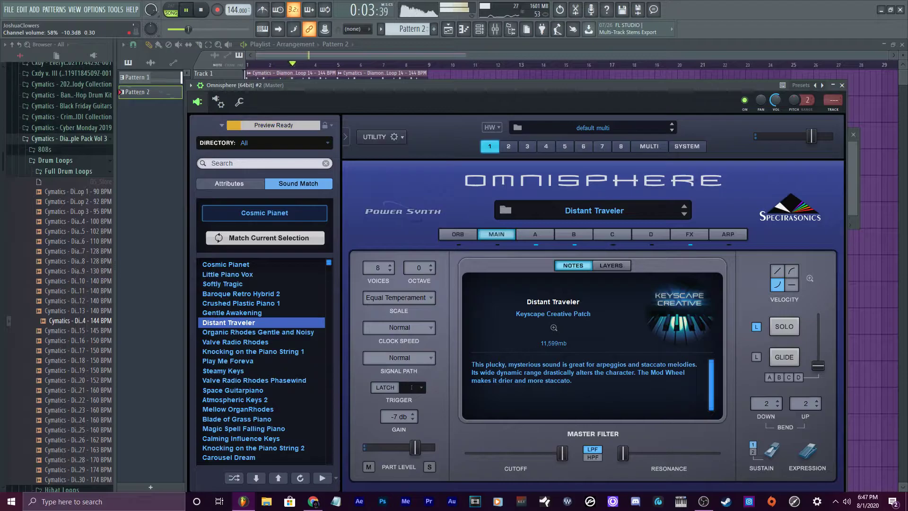
drag(781, 103, 781, 103)
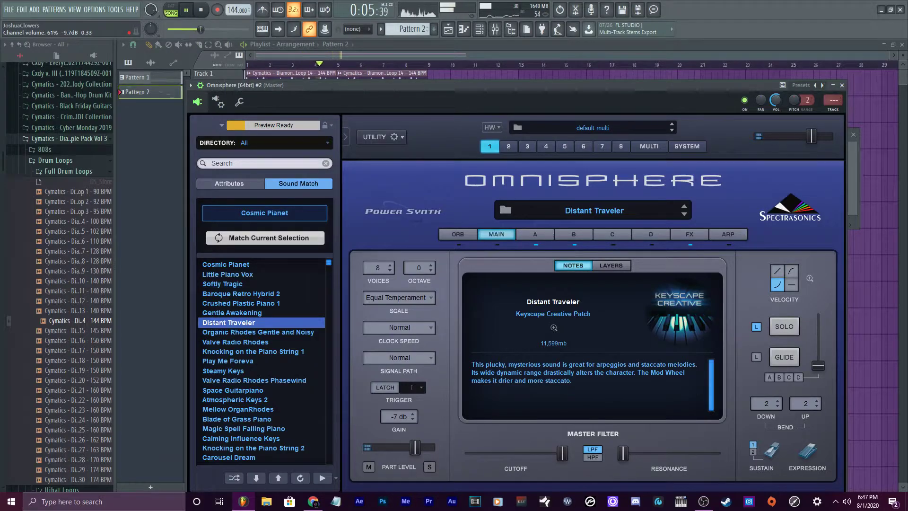
click(842, 85)
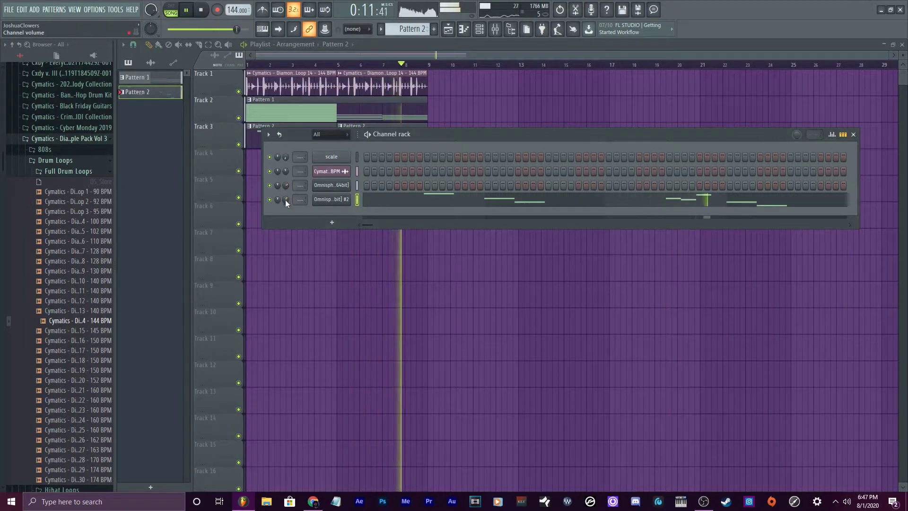
drag(285, 199, 285, 200)
key(space)
Duplicate the whole four-bar melody of Pattern 2 into bars 5–8 in the cloned Omnisphere's piano roll.
right_click(338, 199)
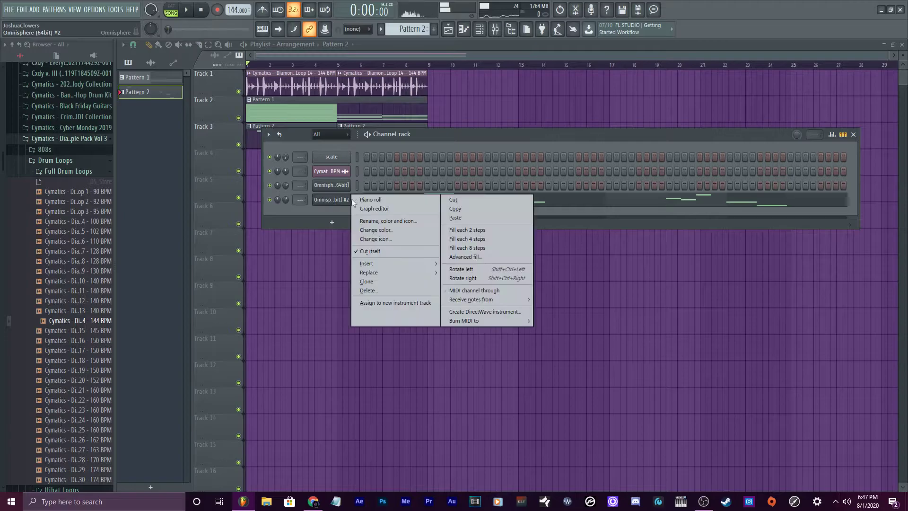
click(376, 200)
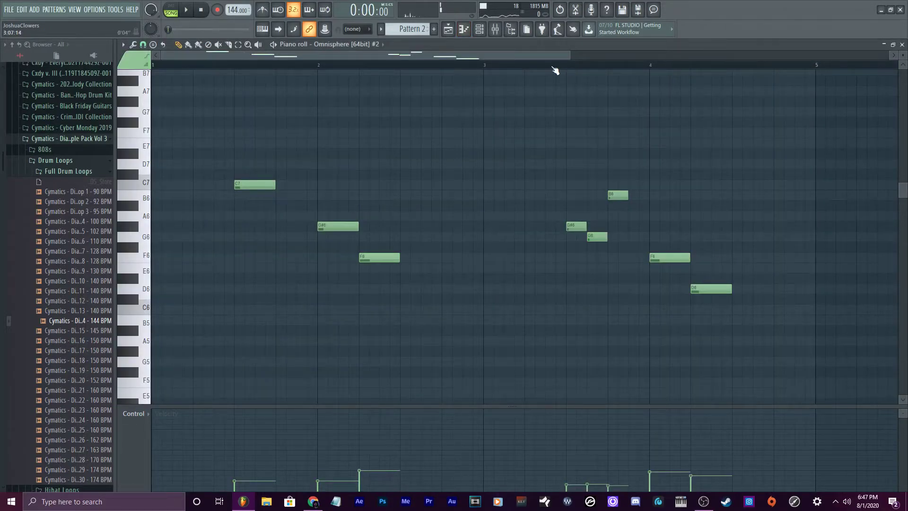
scroll(555, 70, down, 3)
key(ctrl+a)
drag(205, 173, 584, 172)
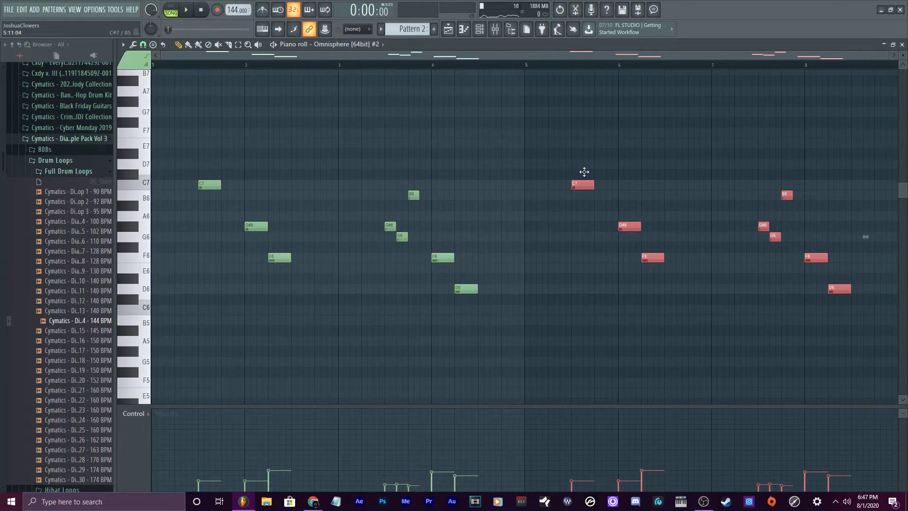
scroll(591, 59, down, 3)
scroll(737, 315, up, 1)
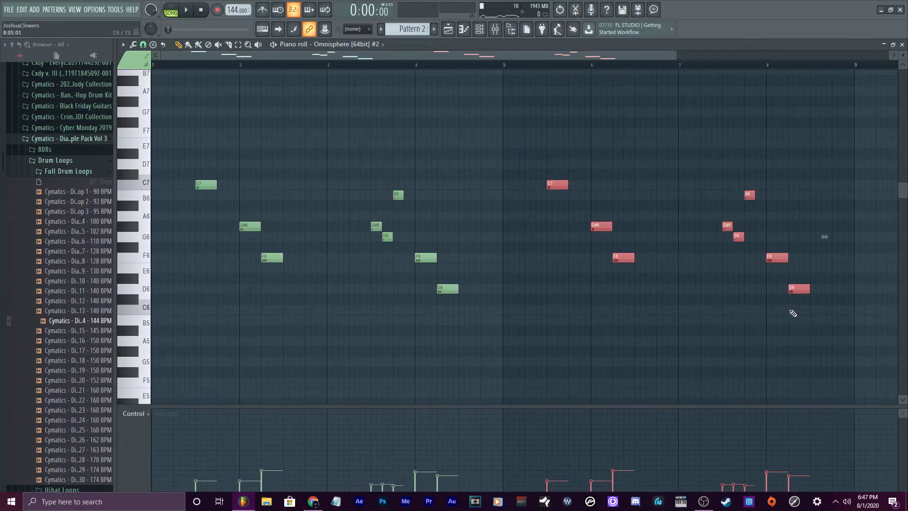
Lower the last three melody notes in bars 7–8 by one octave to B5, F5 and D5, and deselect them.
drag(821, 325, 754, 180)
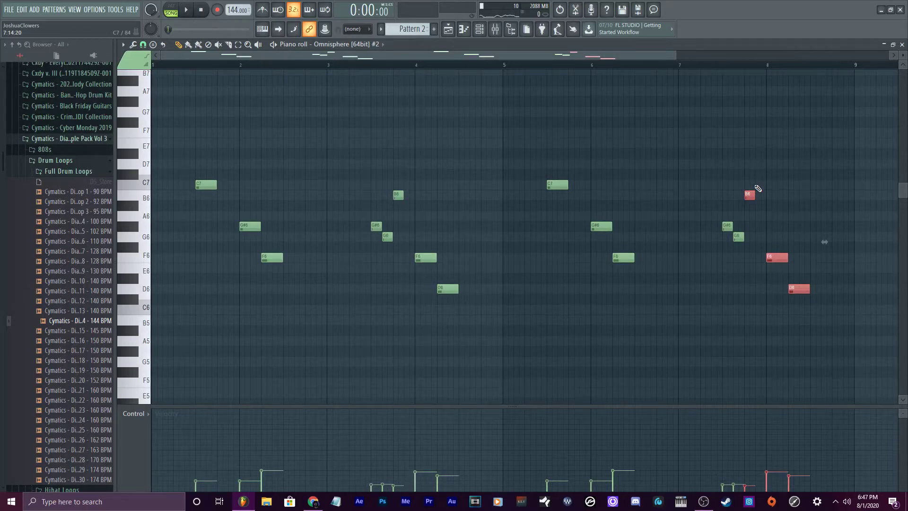
key(ctrl+Down)
scroll(757, 188, down, 2)
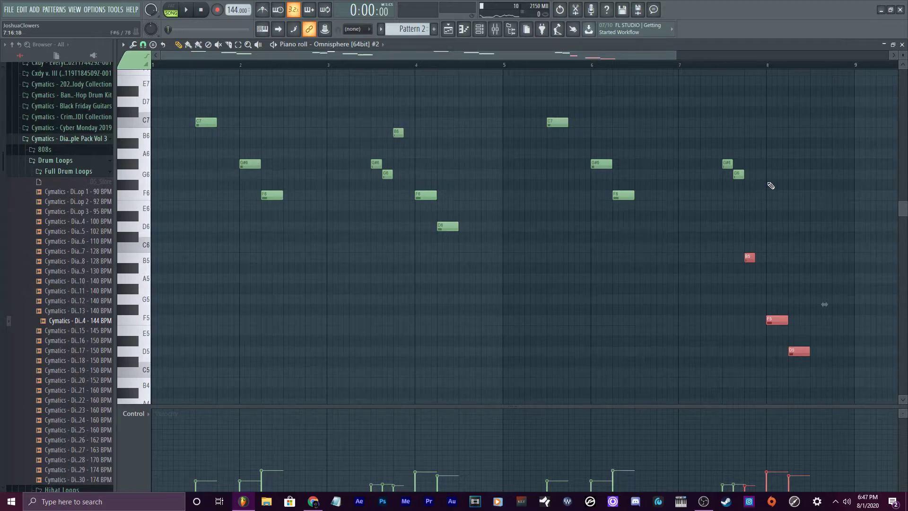
click(771, 186)
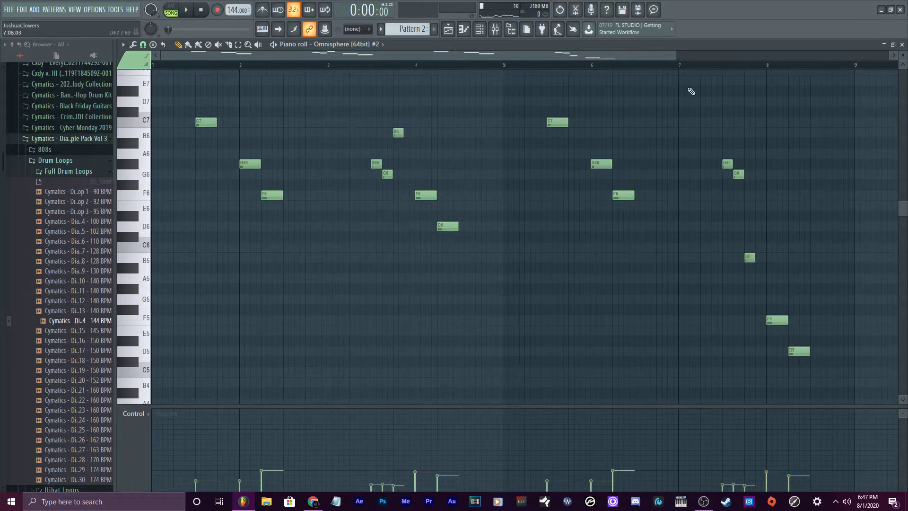
Remove the second Pattern 2 clip at bar 5 of Track 3 and play the arrangement.
click(448, 29)
right_click(359, 136)
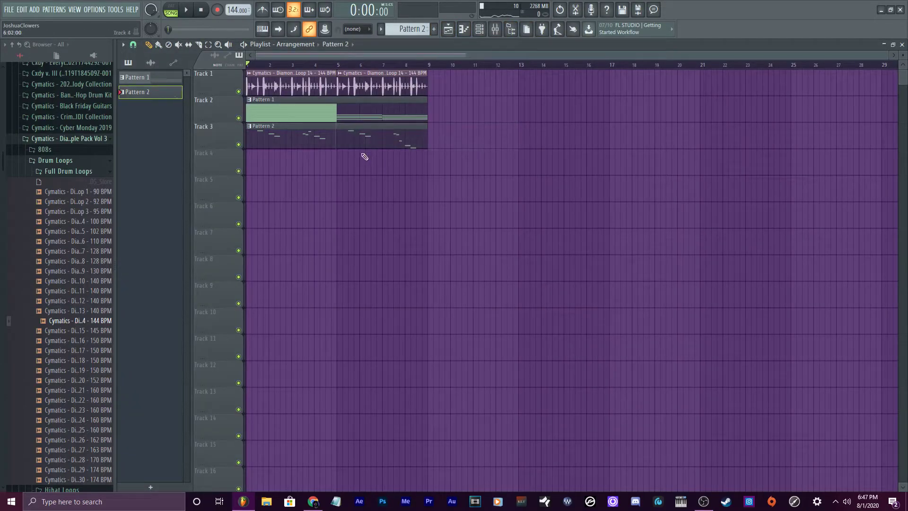
key(space)
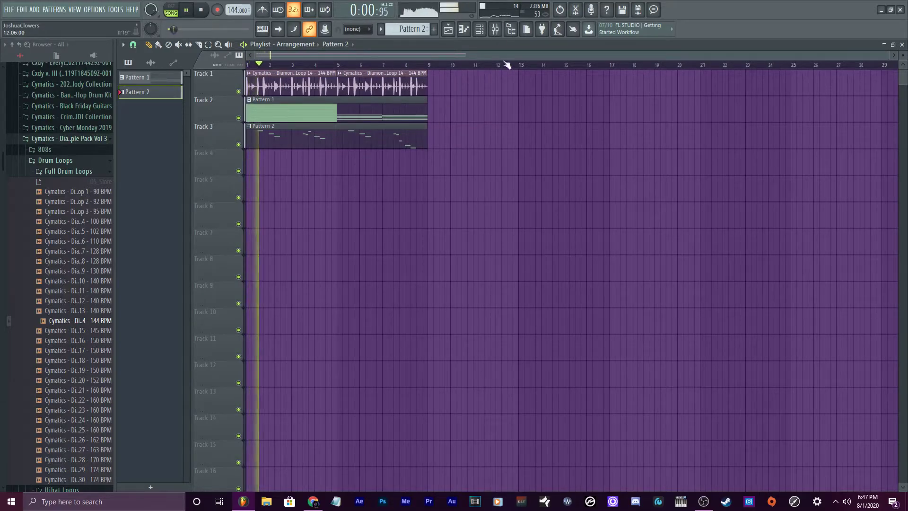
Lower the volume of the melody's cloned Omnisphere channel slightly in the channel rack while playing, and stop playback.
click(495, 31)
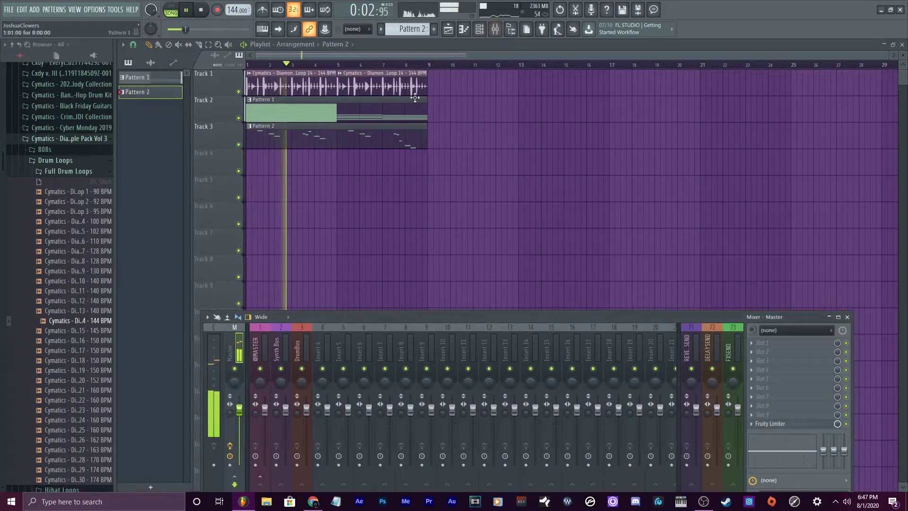
click(479, 29)
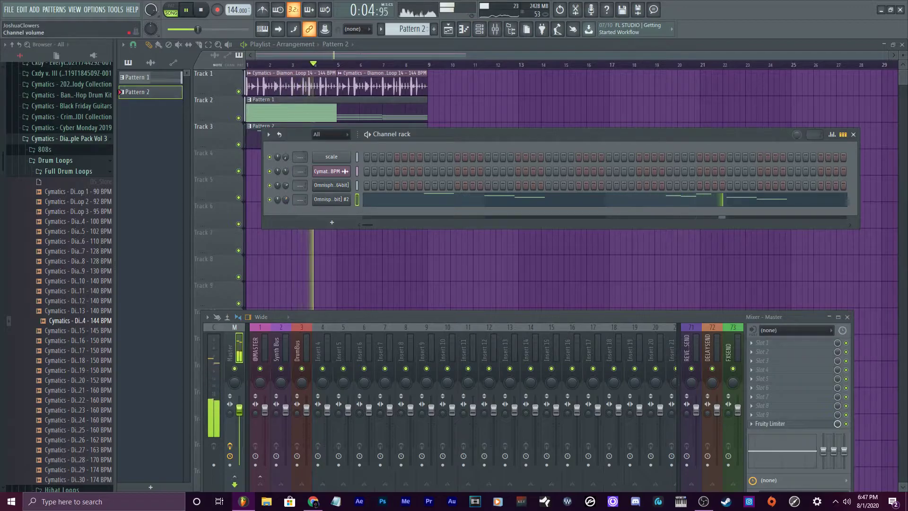
drag(433, 137, 418, 155)
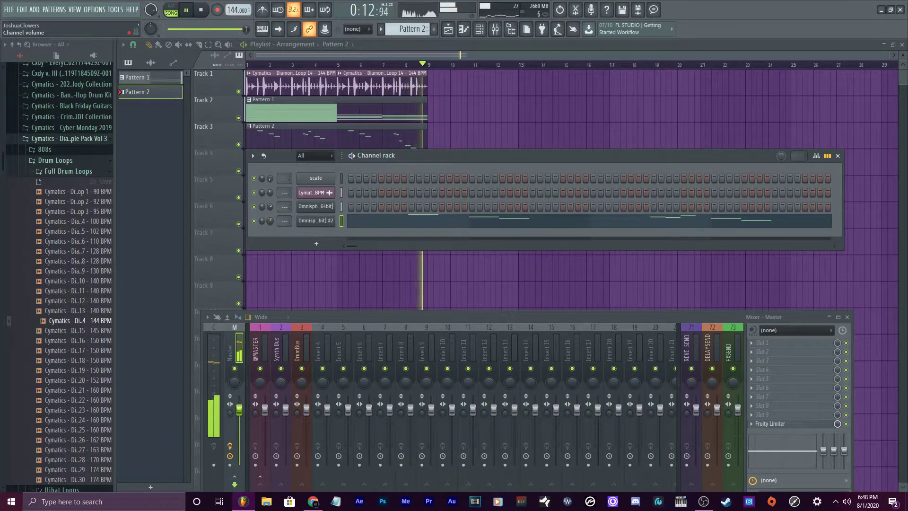
click(271, 224)
drag(271, 224, 271, 229)
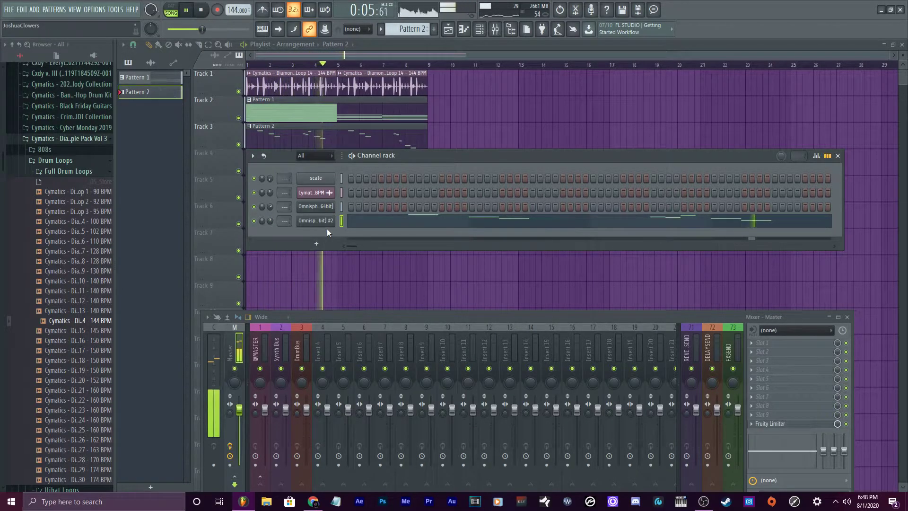
key(space)
right_click(335, 203)
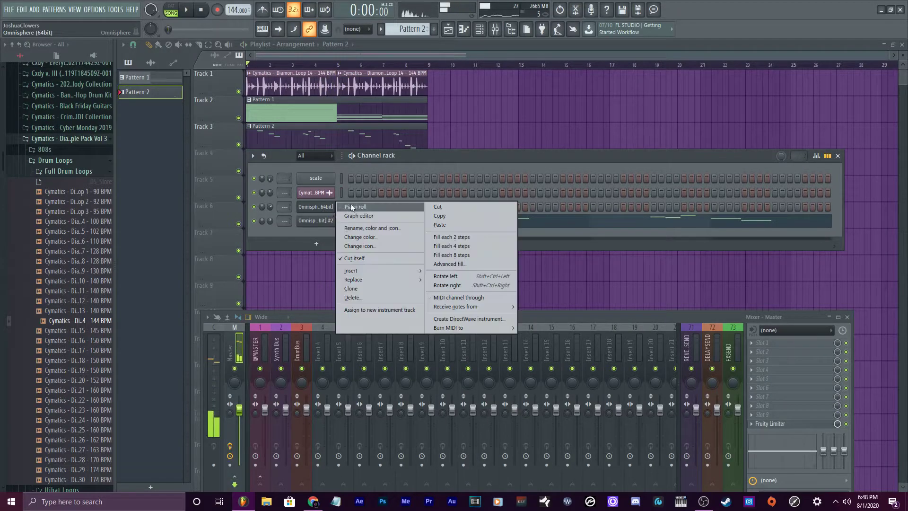
Duplicate the drum loop and Pattern 1 clips into bars 9–16, and move the Pattern 2 clip on Track 3 to bar 9.
click(466, 52)
drag(453, 120, 452, 86)
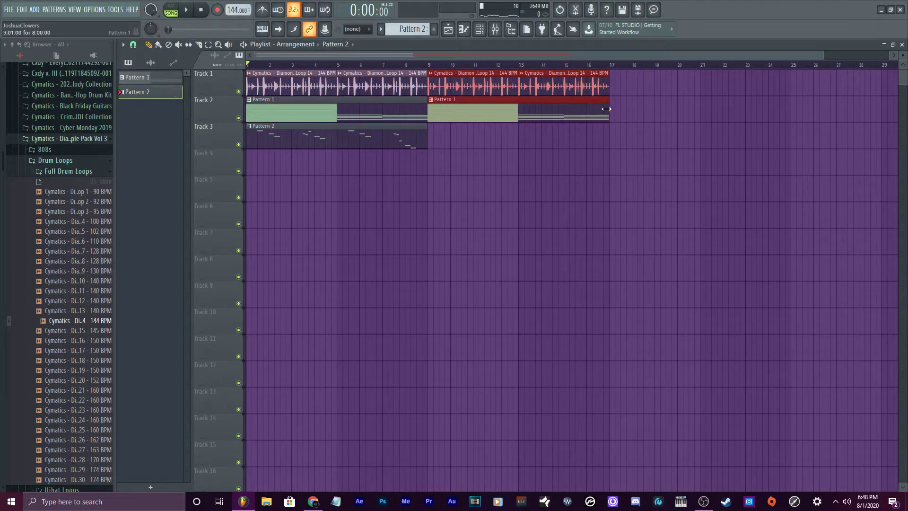
drag(350, 140, 534, 137)
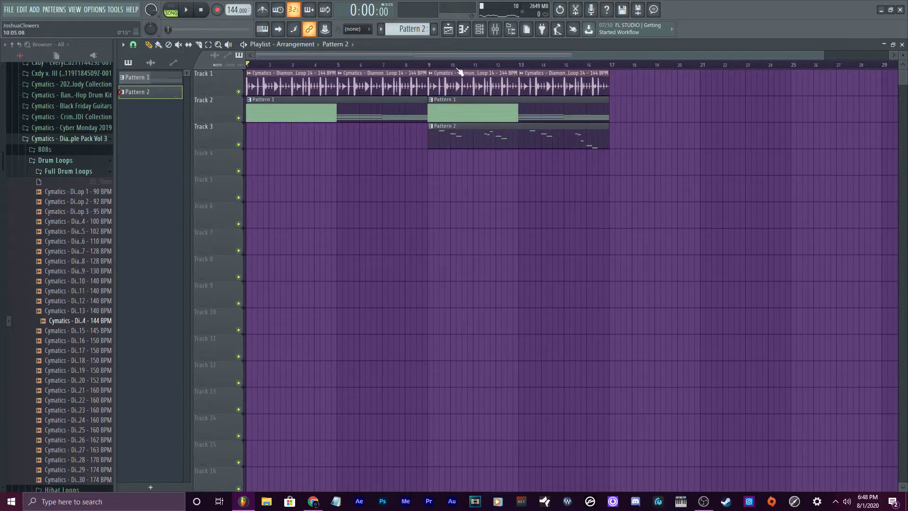
Duplicate all drum loop and Pattern 1 clips on Tracks 1 and 2 into bars 17–32.
scroll(491, 120, down, 2)
drag(602, 106, 247, 70)
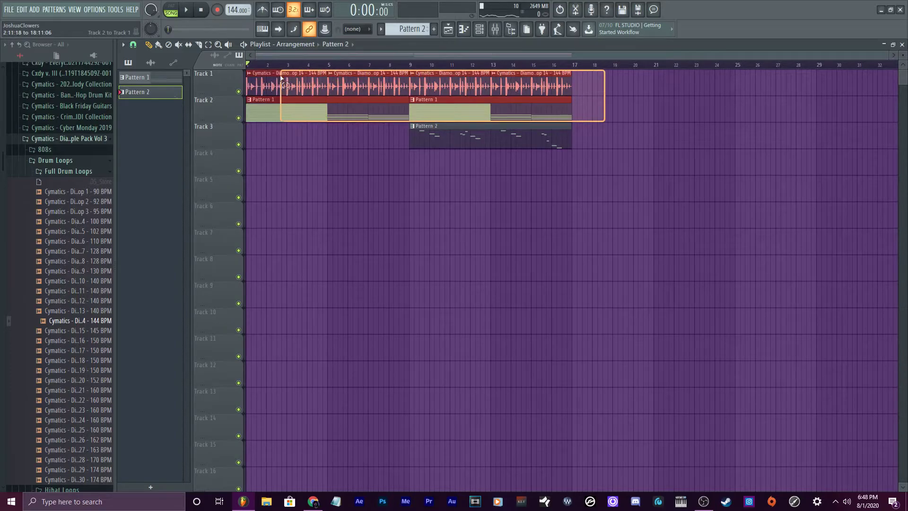
key(ctrl+b)
scroll(544, 100, down, 3)
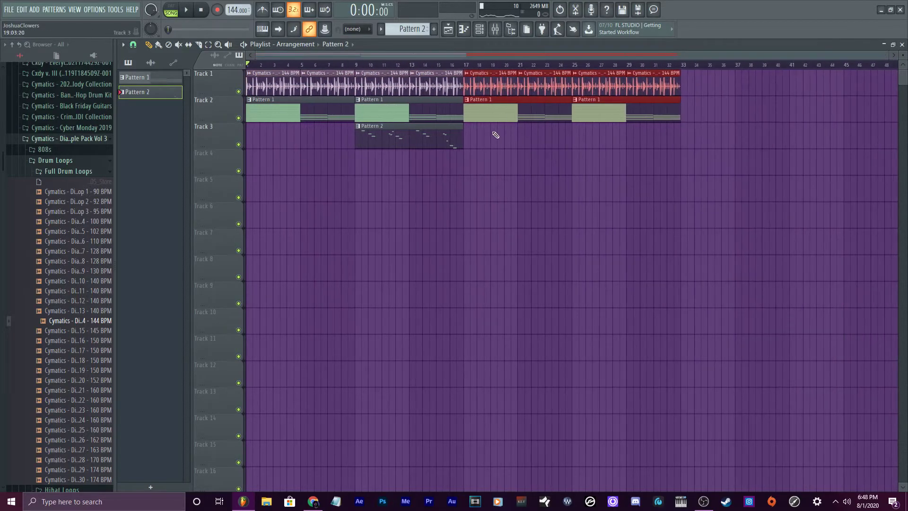
Add a Pattern 2 clip at bar 25 of Track 3, and an empty Pattern 3 clip across bars 17–32 of Track 4.
drag(493, 133, 657, 141)
scroll(408, 31, down, 1)
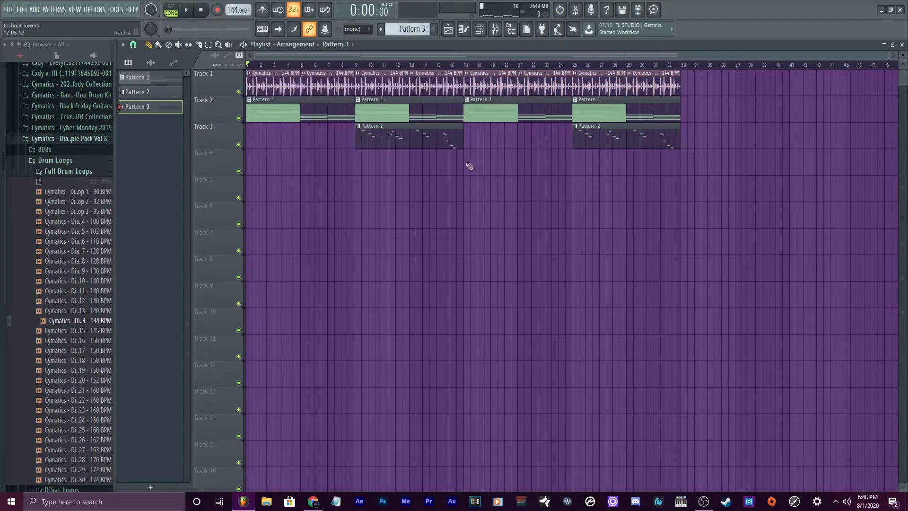
drag(472, 160, 679, 163)
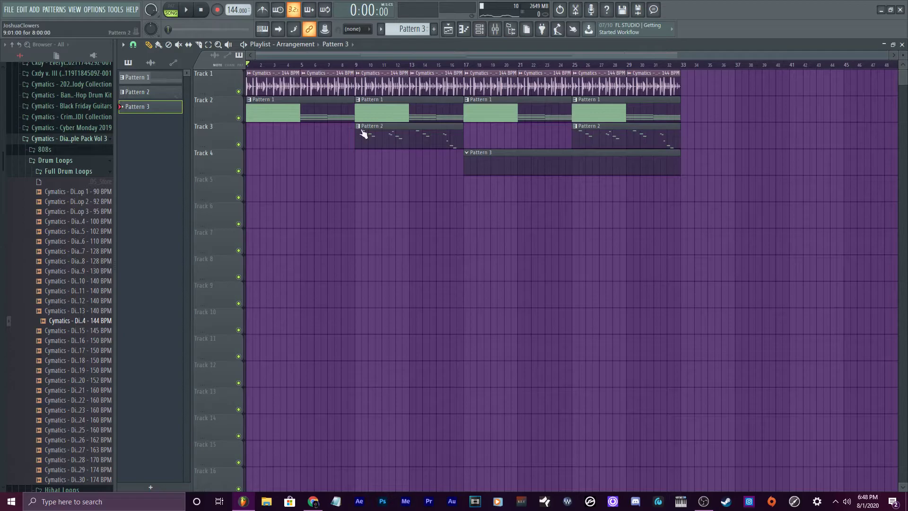
Play the arrangement from the start, check the Pattern 2 melody in the piano roll, return to the playlist, and stop playback.
key(space)
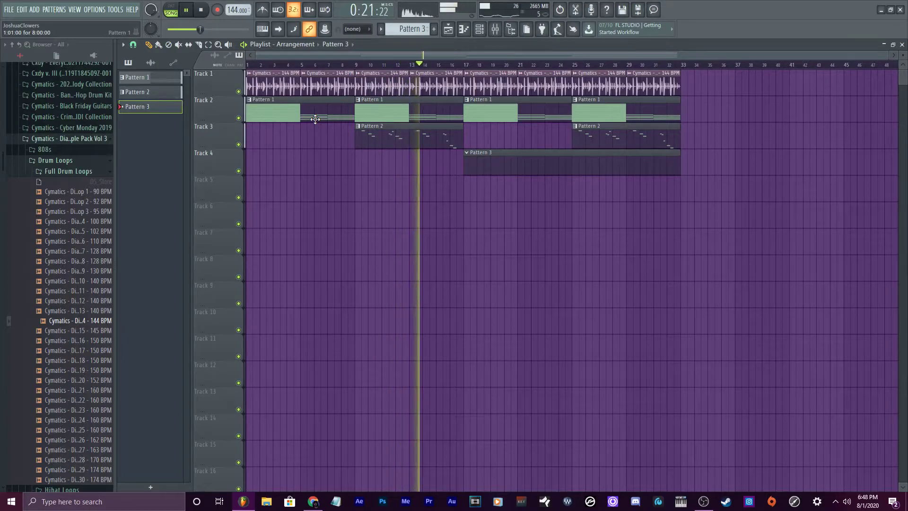
double_click(441, 136)
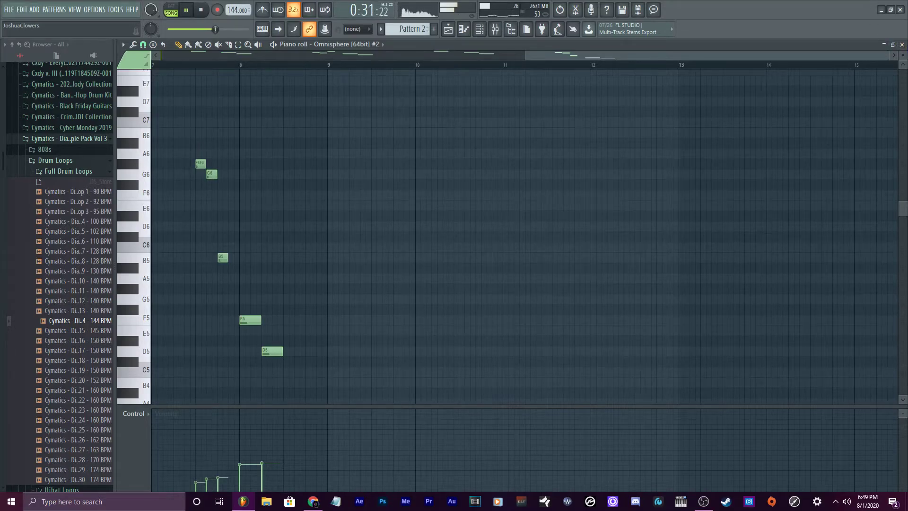
click(902, 44)
click(485, 83)
key(space)
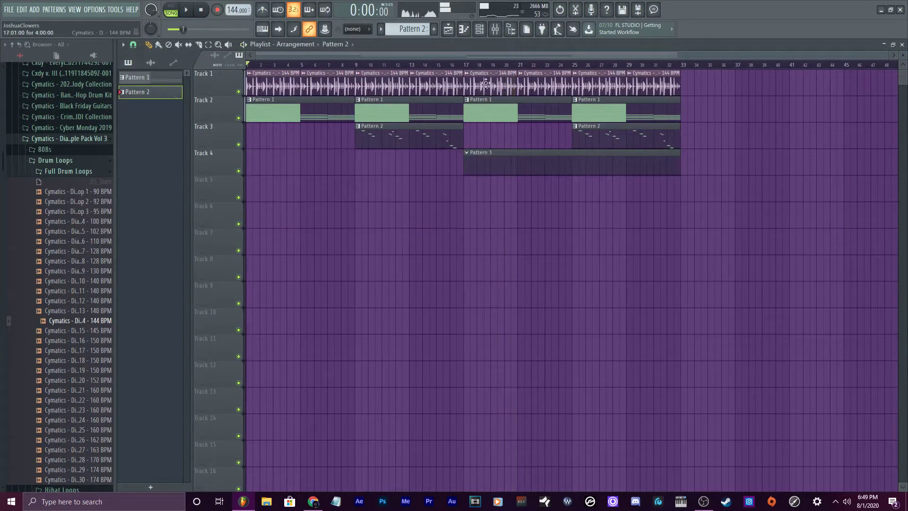
Move the playback position to bar 17 and set the playlist's loop selection to bars 17–32.
drag(471, 64, 558, 65)
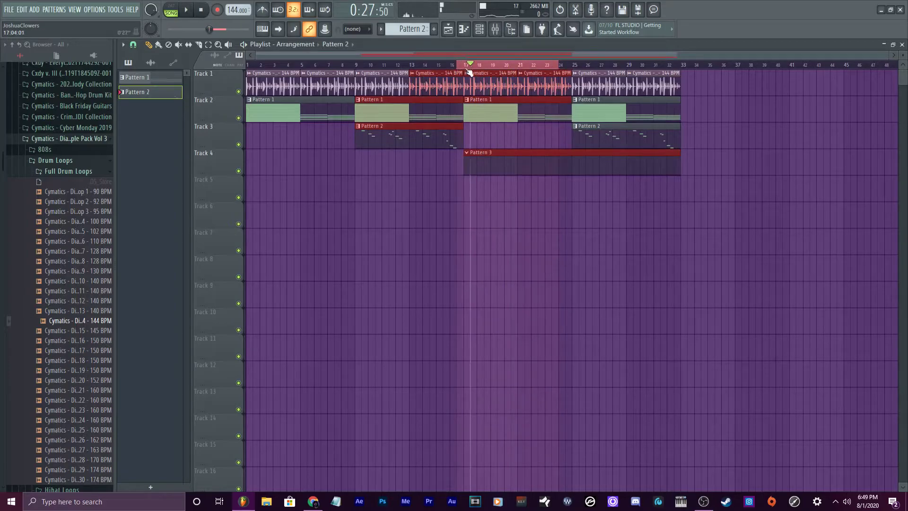
click(467, 69)
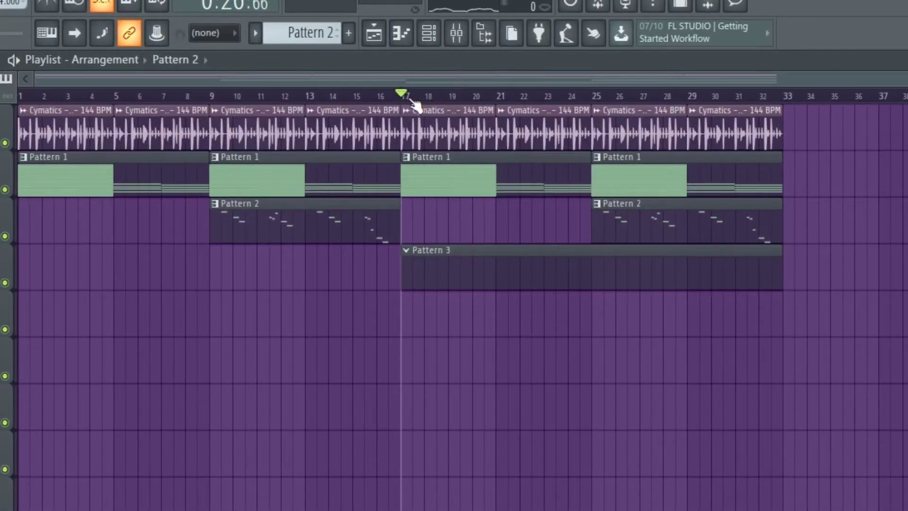
drag(409, 98, 785, 111)
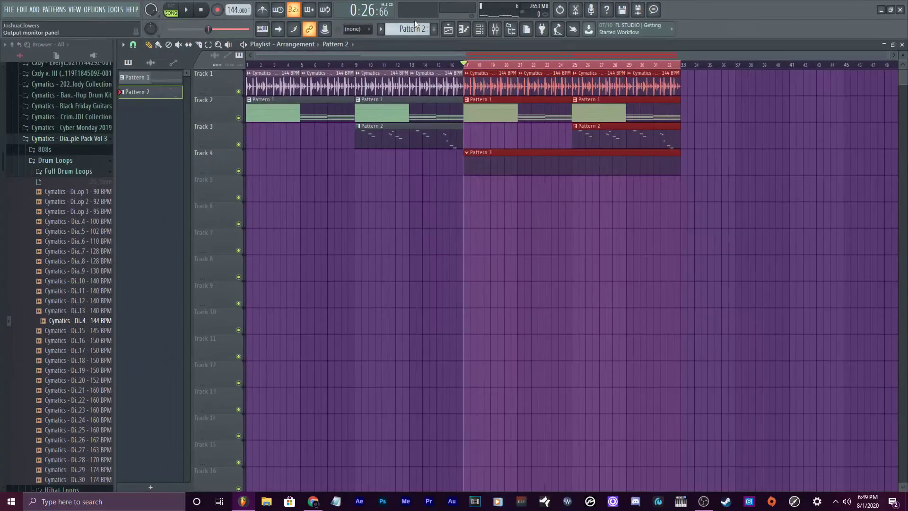
Switch to Pattern 3 and clone the second Omnisphere channel in the channel rack.
scroll(410, 23, down, 1)
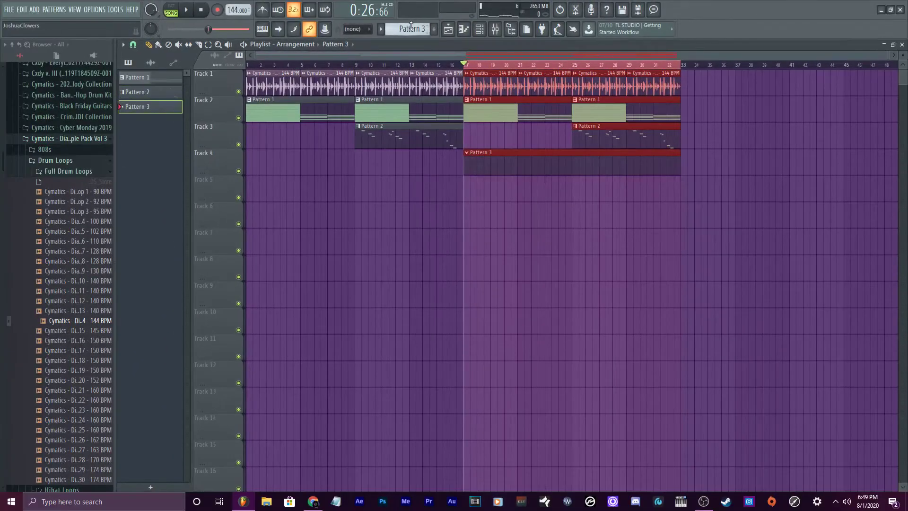
click(482, 33)
click(326, 241)
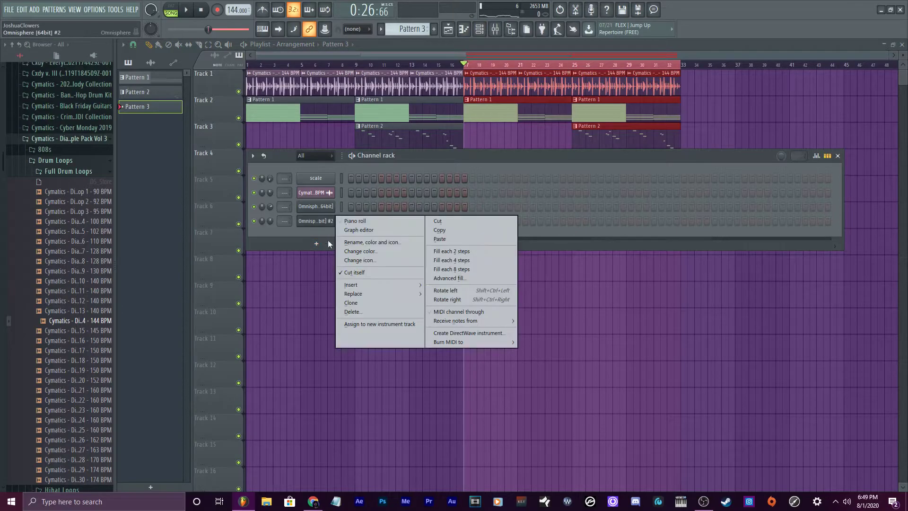
click(358, 300)
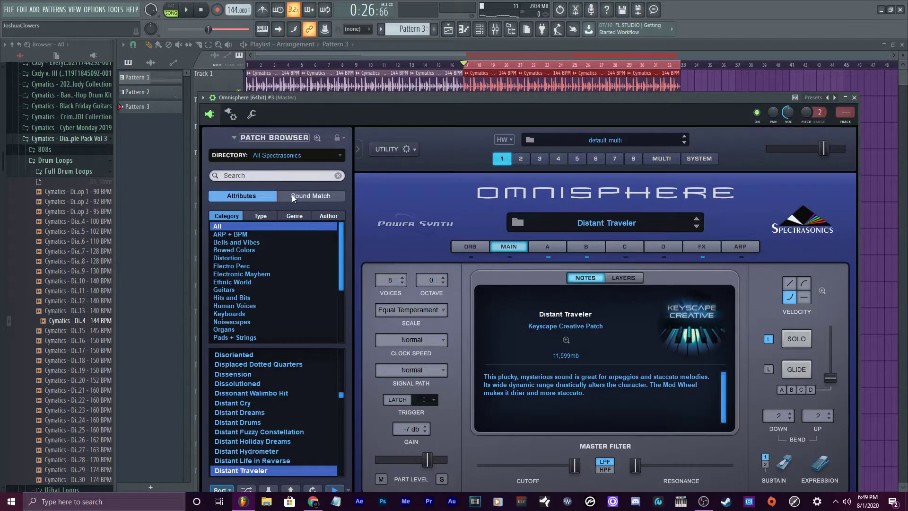
Expand the new Omnisphere's patch browser and audition the Disturbance in my Mind patch.
click(253, 140)
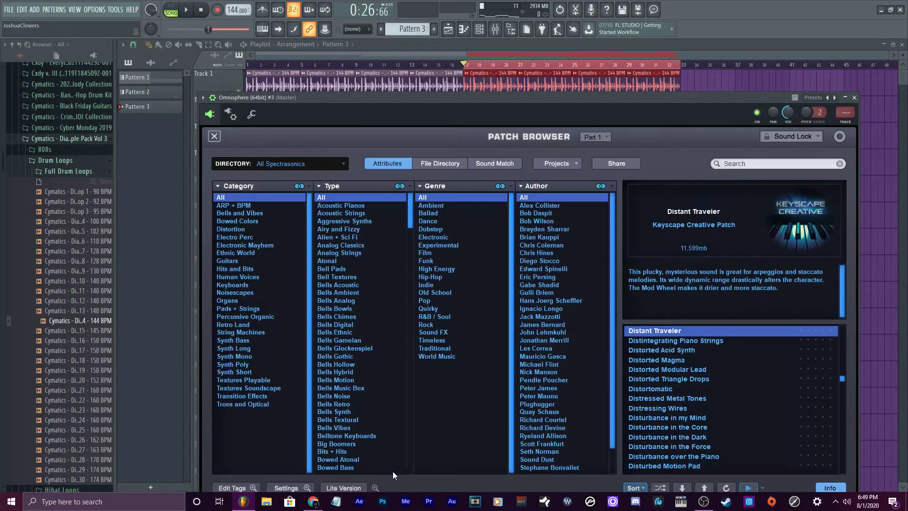
click(762, 488)
click(672, 419)
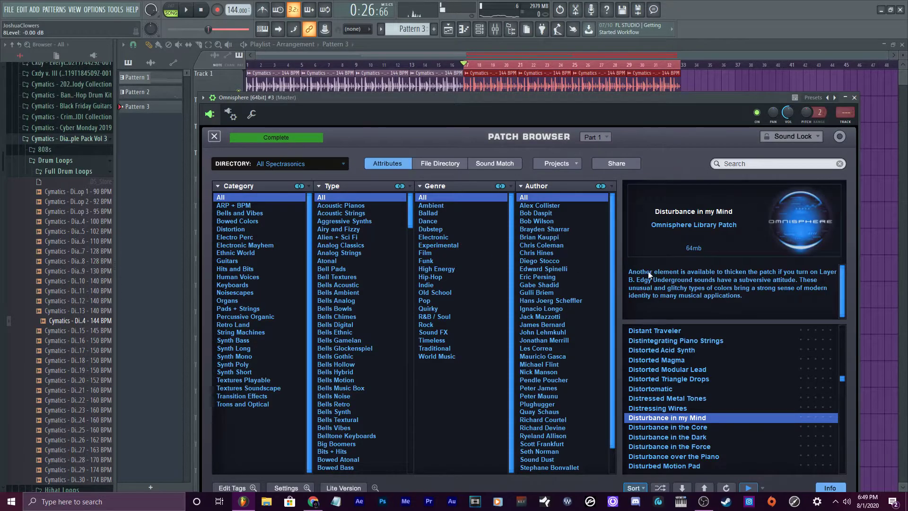
click(763, 487)
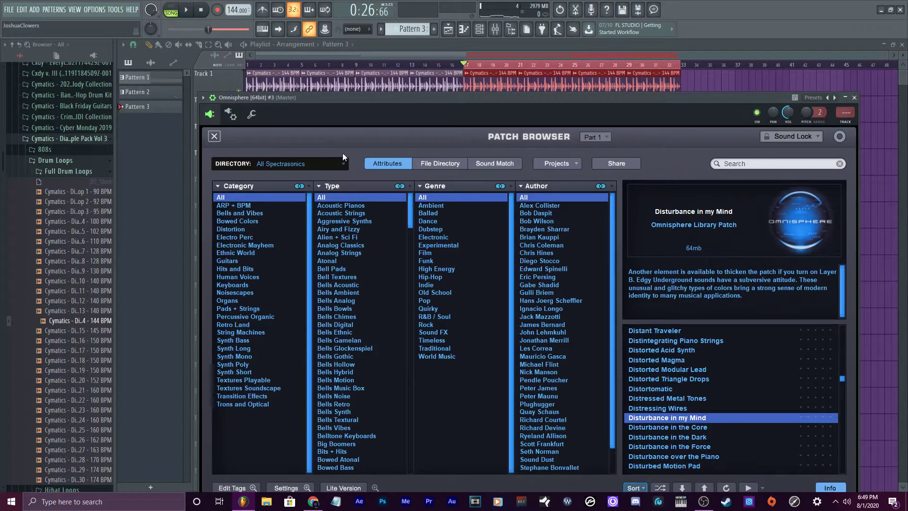
Filter the Omnisphere patches by type Lead Synths and genre Ambient, and load Soaring Space Lead.
click(323, 163)
drag(410, 208, 411, 373)
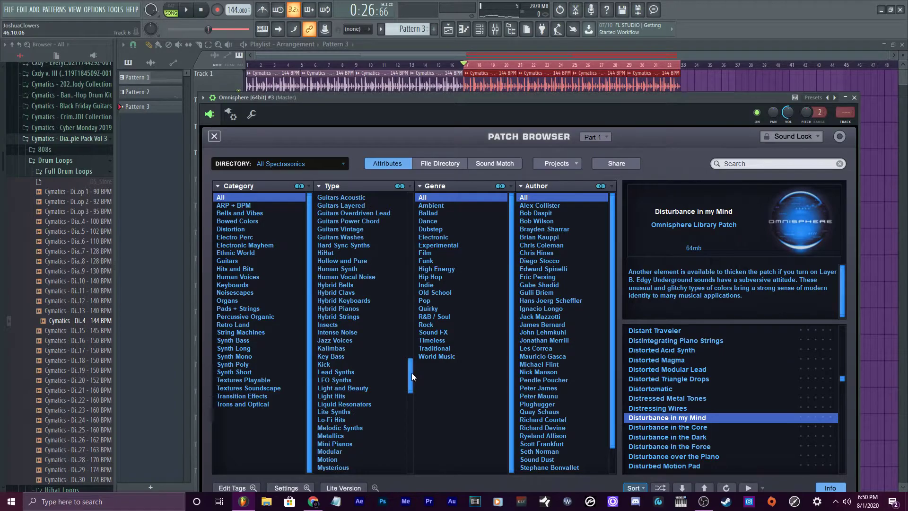
click(334, 370)
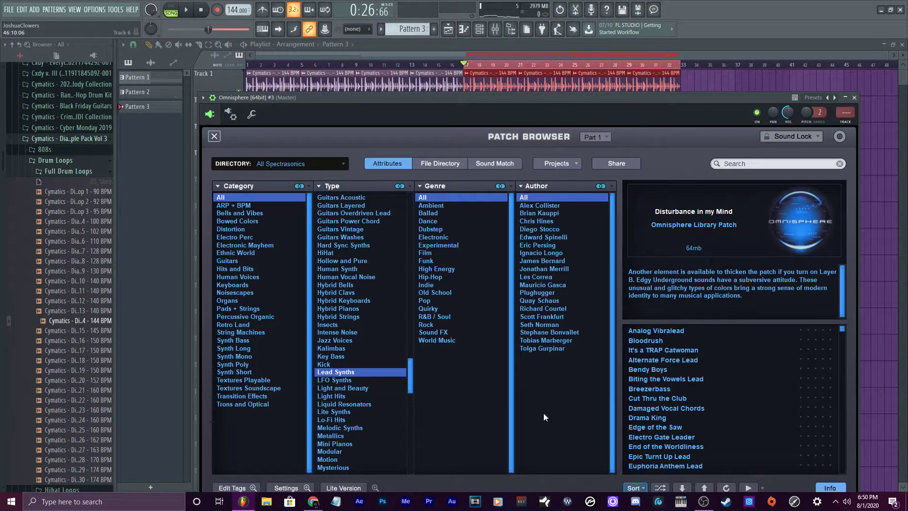
click(430, 206)
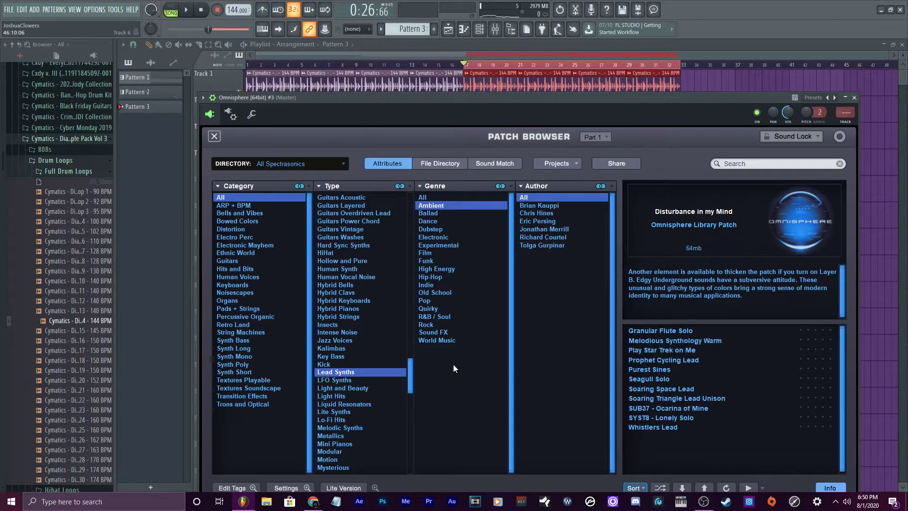
click(676, 388)
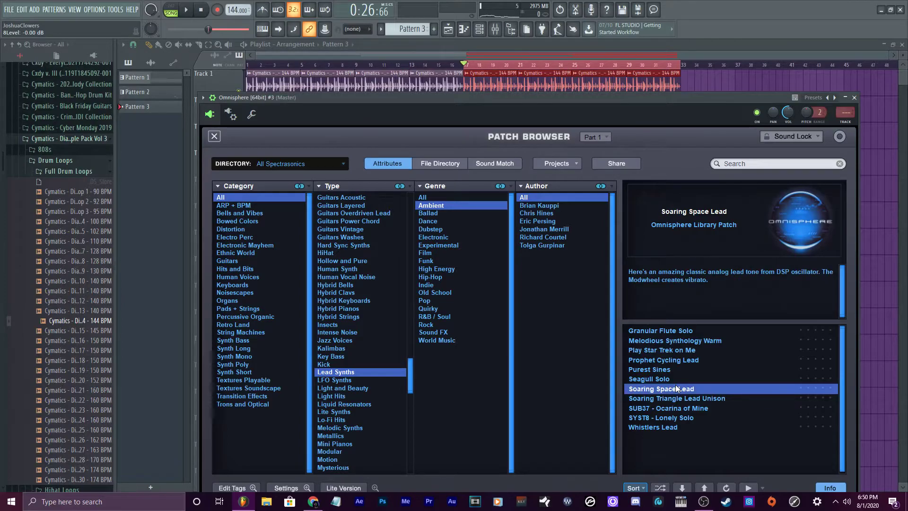
Play the looped section to try the new lead sound over the beat, stop playback, and close the Omnisphere window.
click(185, 10)
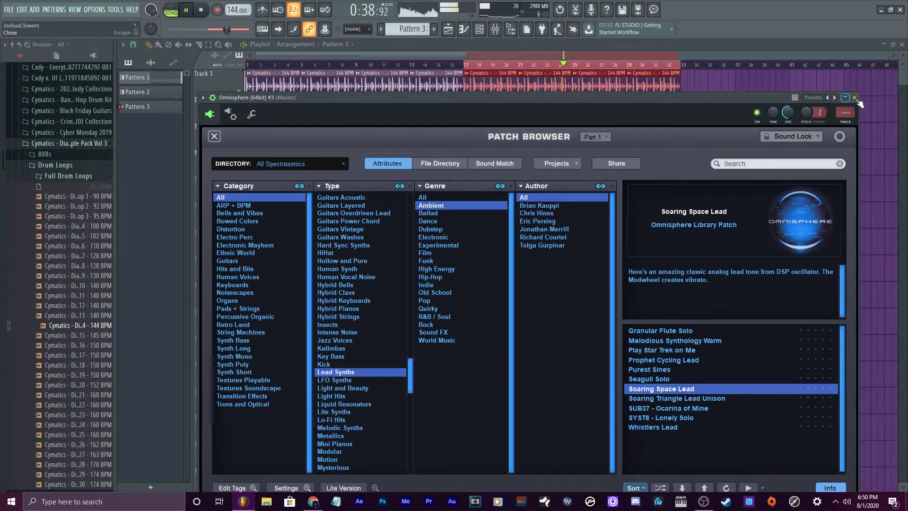
key(space)
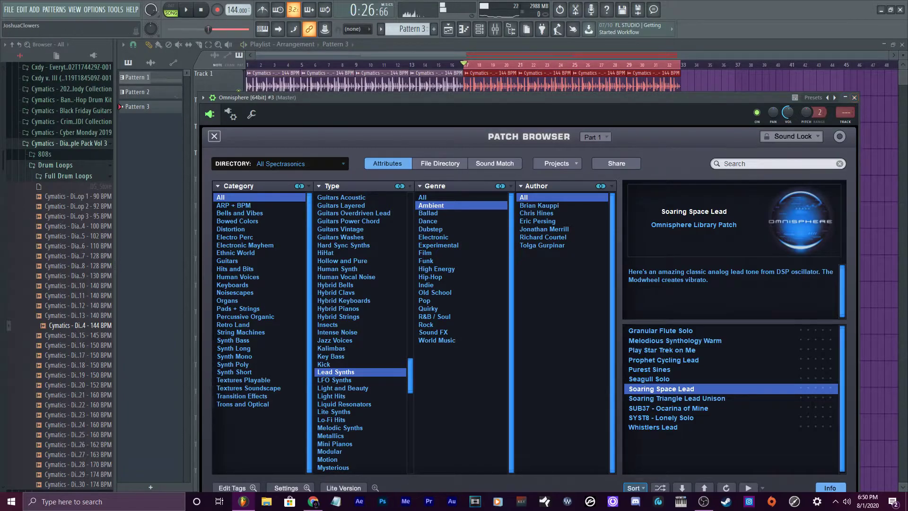
click(854, 97)
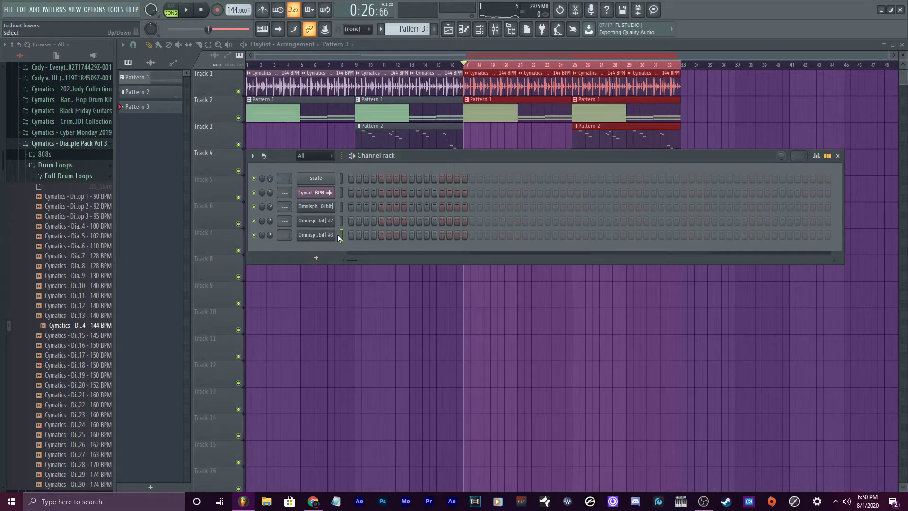
Open the piano roll of the third Omnisphere channel and copy the scale channel's notes from Pattern 1.
right_click(321, 241)
click(355, 242)
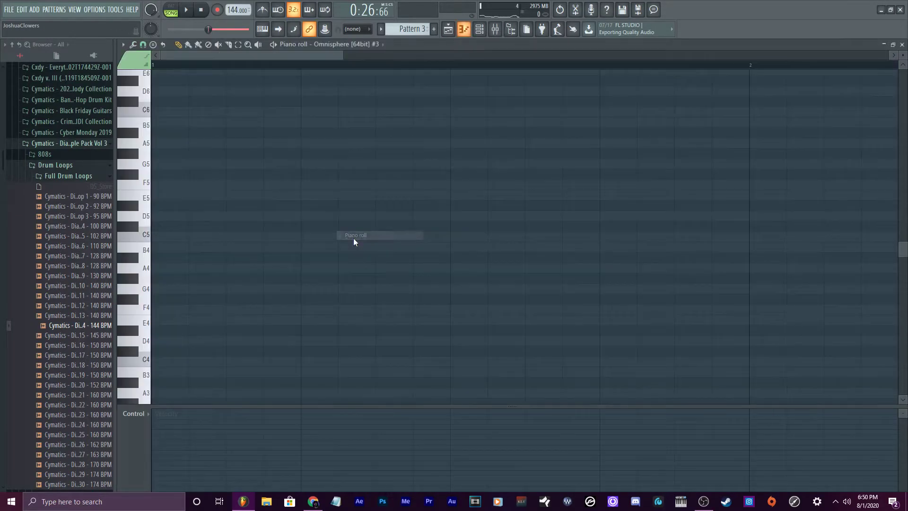
click(479, 28)
scroll(417, 28, up, 1)
scroll(417, 28, up, 1)
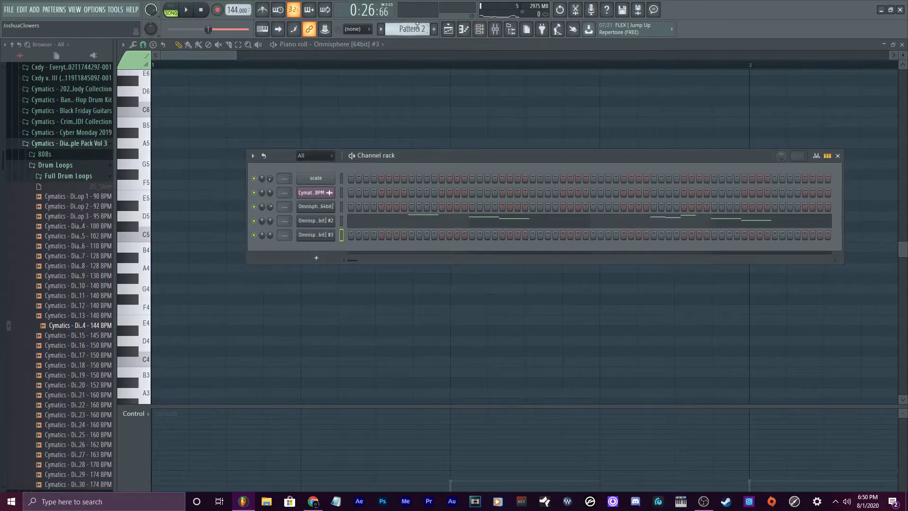
right_click(317, 179)
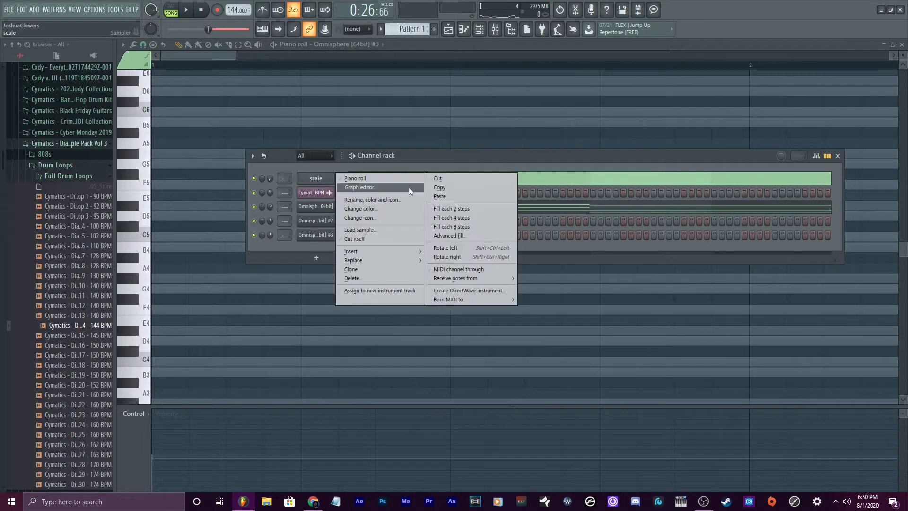
click(440, 187)
scroll(405, 29, down, 2)
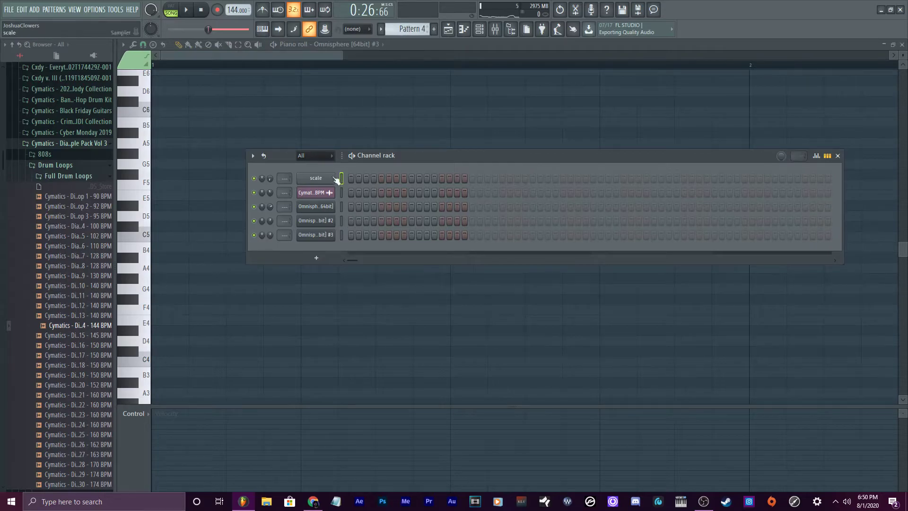
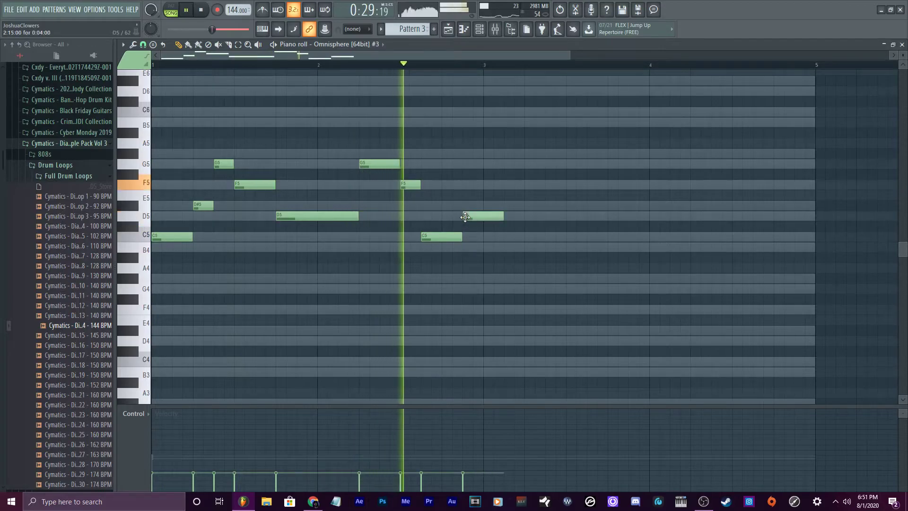
Delete the last D5 note of bar 2 in the lead melody and shorten the C5 and F5 notes before it.
key(space)
right_click(486, 217)
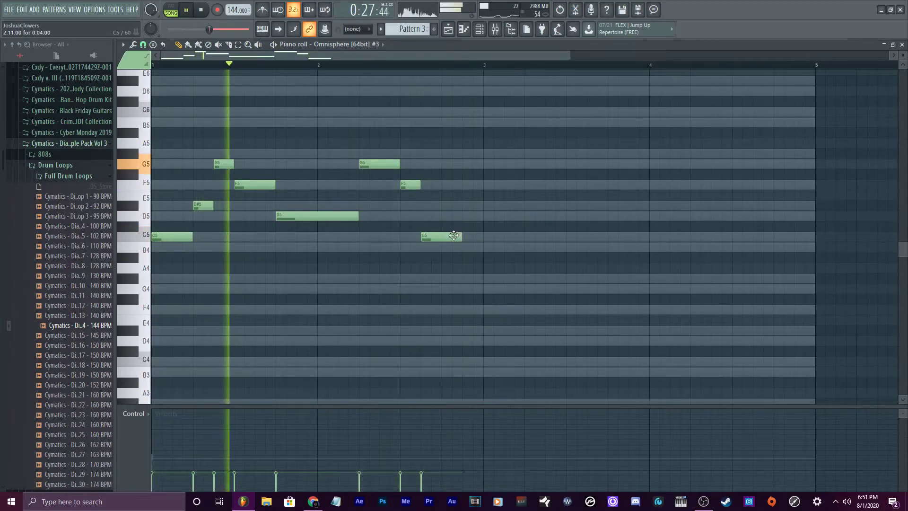
drag(461, 238, 422, 237)
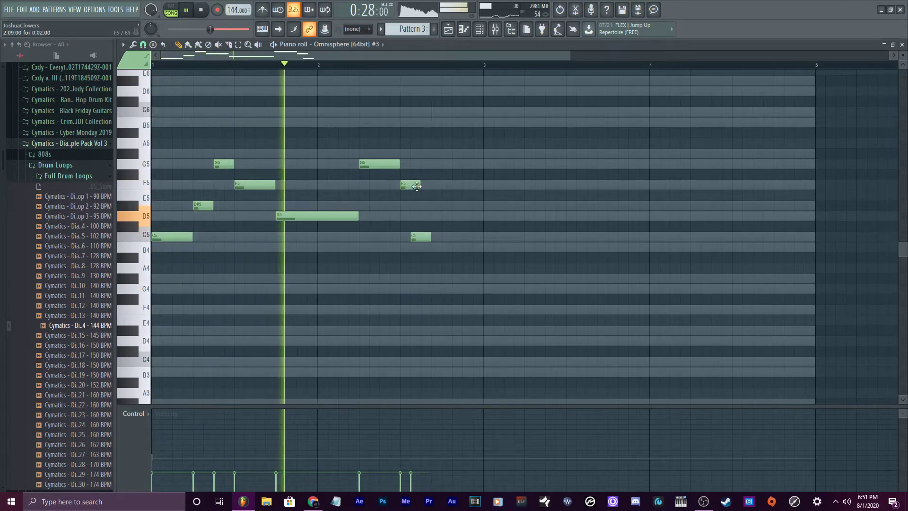
drag(419, 184, 410, 185)
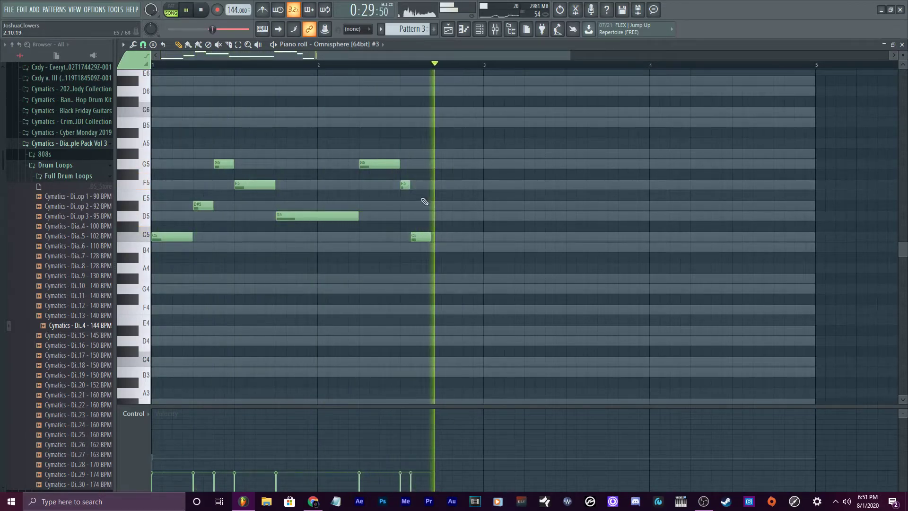
Try a descending C5, B4 and G#4 ending in bar 2 and remove all three notes.
drag(431, 234, 421, 235)
click(425, 247)
click(435, 279)
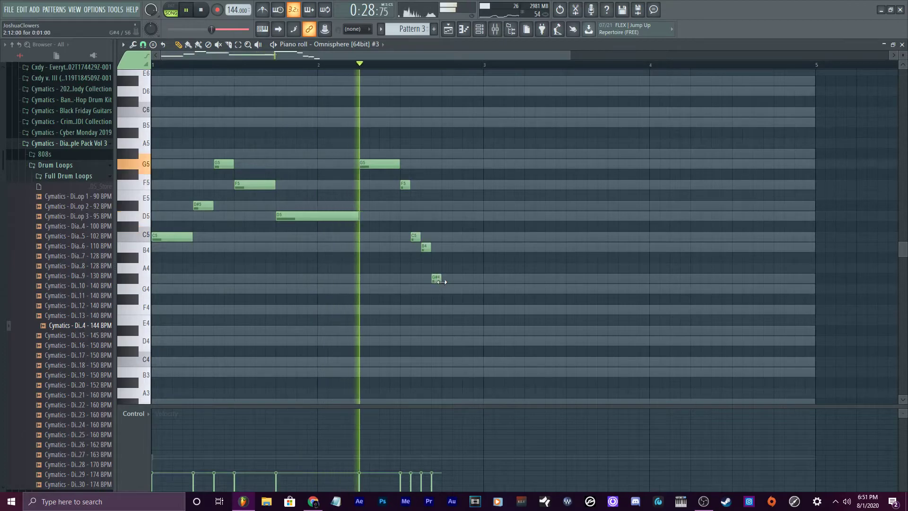
drag(442, 282, 482, 280)
right_click(425, 246)
right_click(415, 235)
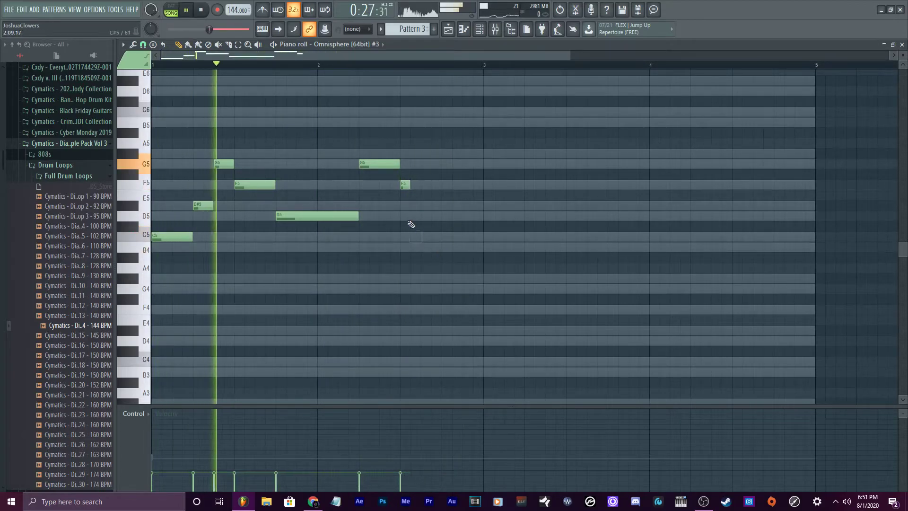
Rework bar 2 with C6, G#5 and B4 notes after the G5, and raise the long D5 from bar 1 to G#5.
drag(409, 185, 420, 184)
click(423, 154)
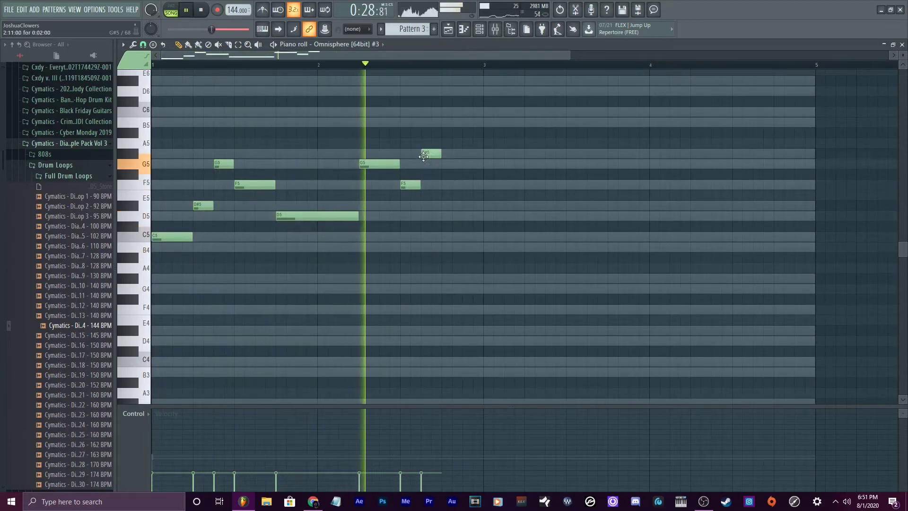
click(447, 206)
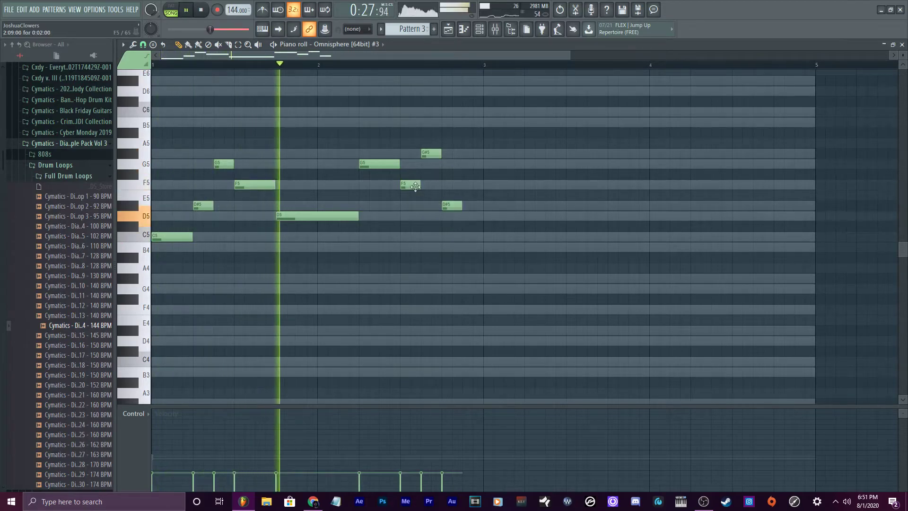
drag(411, 185, 419, 105)
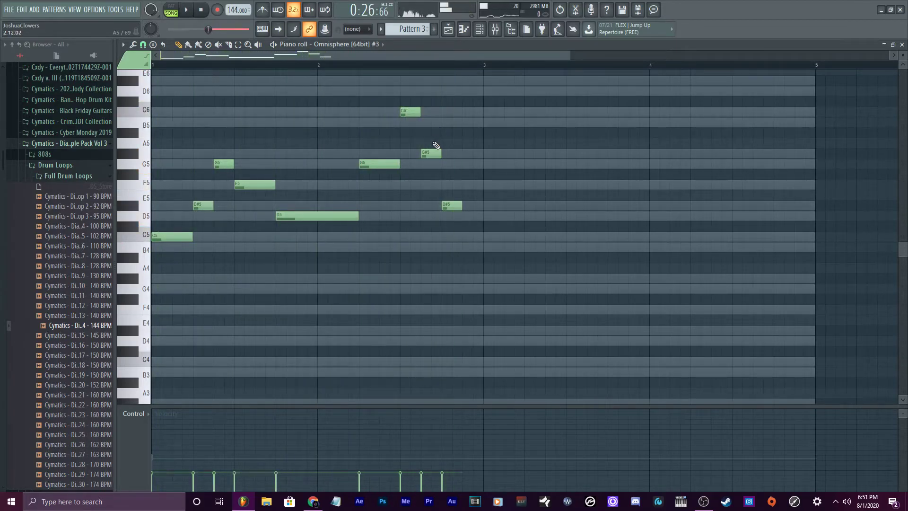
drag(443, 205, 463, 248)
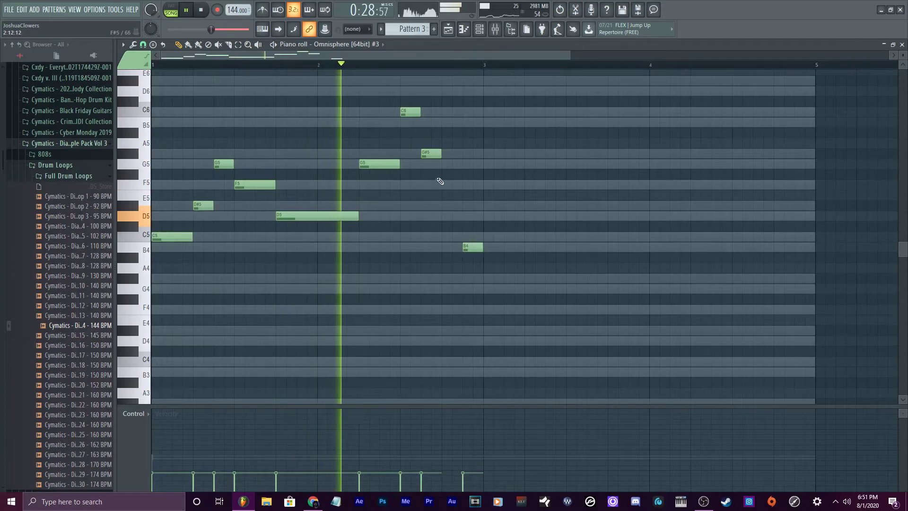
drag(293, 212, 296, 152)
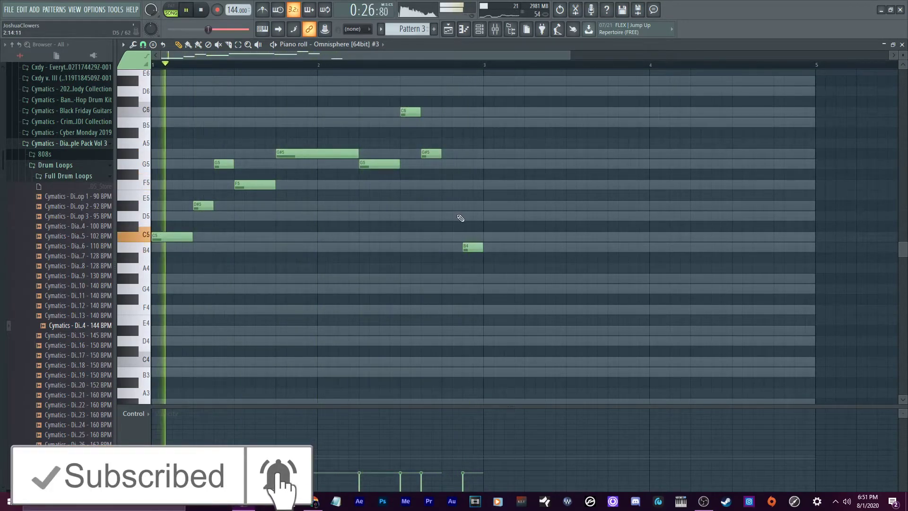
Delete the B4 at the end of bar 2, lengthen the G#5 before it, and restart playback.
right_click(473, 247)
mouse_move(441, 152)
mouse_down()
mouse_move(483, 152)
mouse_move(457, 154)
mouse_up()
key(space)
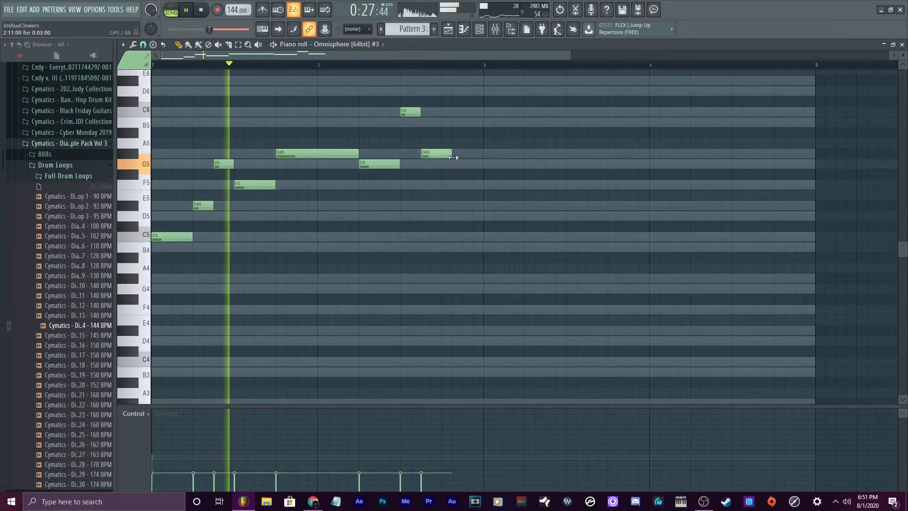
Try ending bar 2 on an extra F5 note, shortening it and moving it down to B4 before removing it.
click(476, 184)
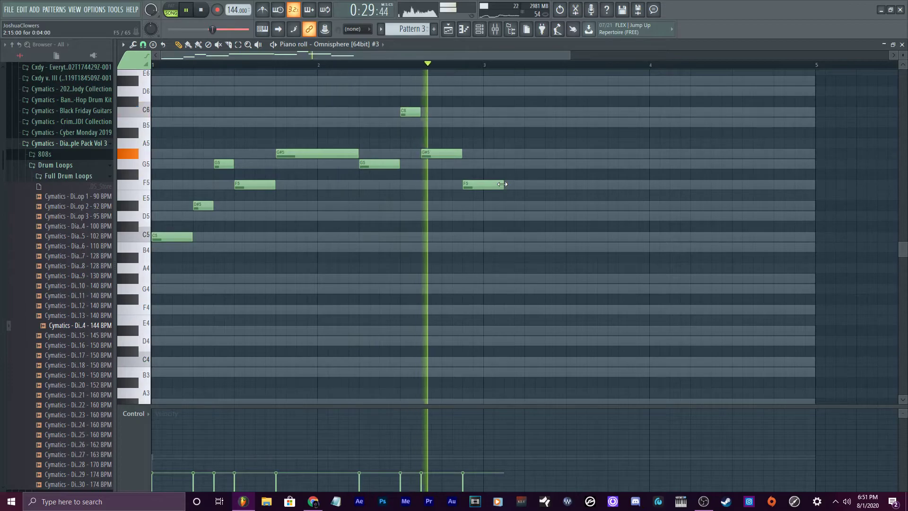
drag(503, 184, 483, 185)
drag(461, 154, 436, 155)
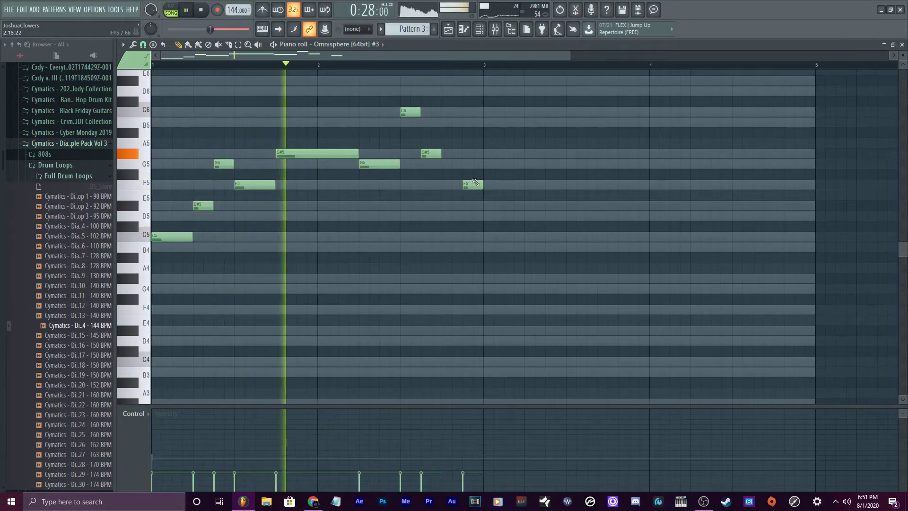
drag(473, 184, 482, 236)
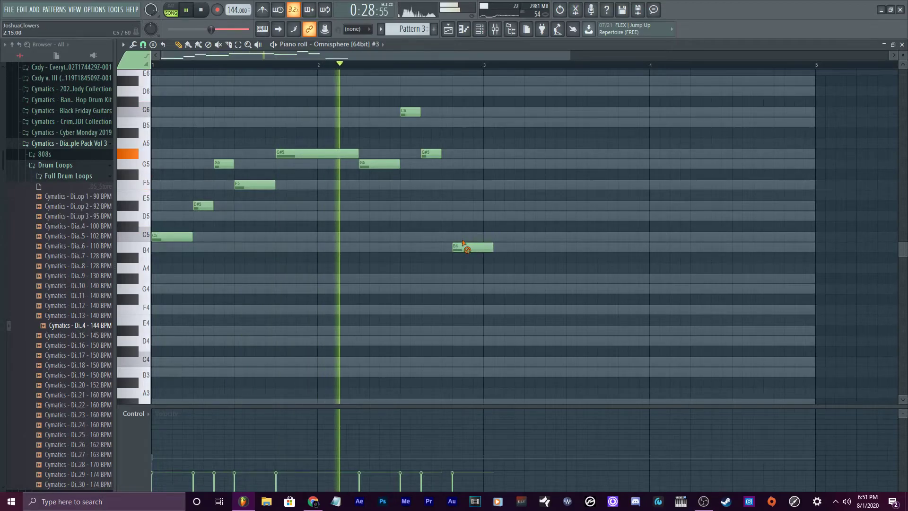
right_click(465, 237)
Extend the last G#5 to the end of bar 2 and add a C5 at the start of bar 3, matching bar 1's opening note.
drag(441, 154, 482, 155)
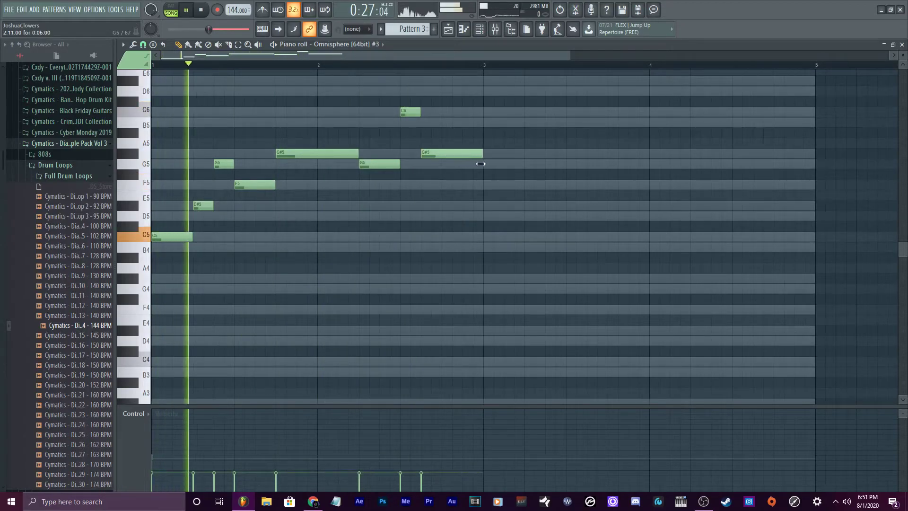
click(489, 237)
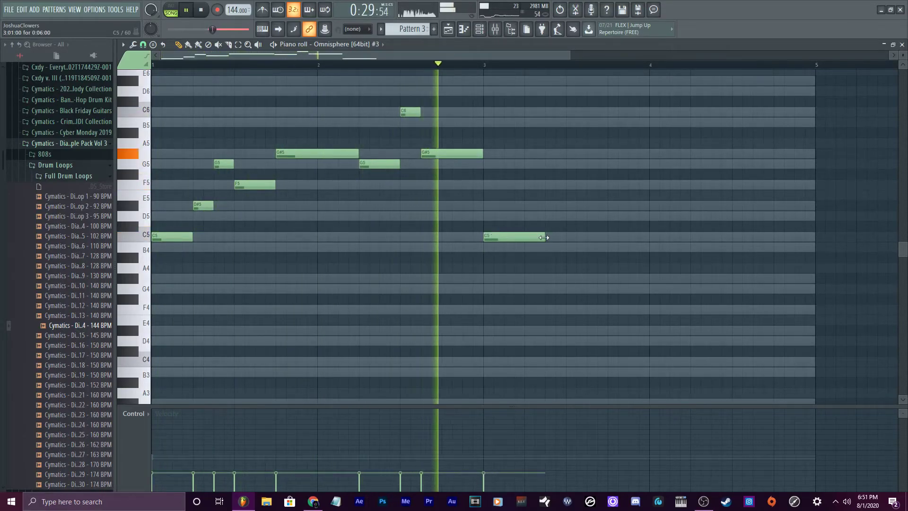
drag(544, 237, 524, 237)
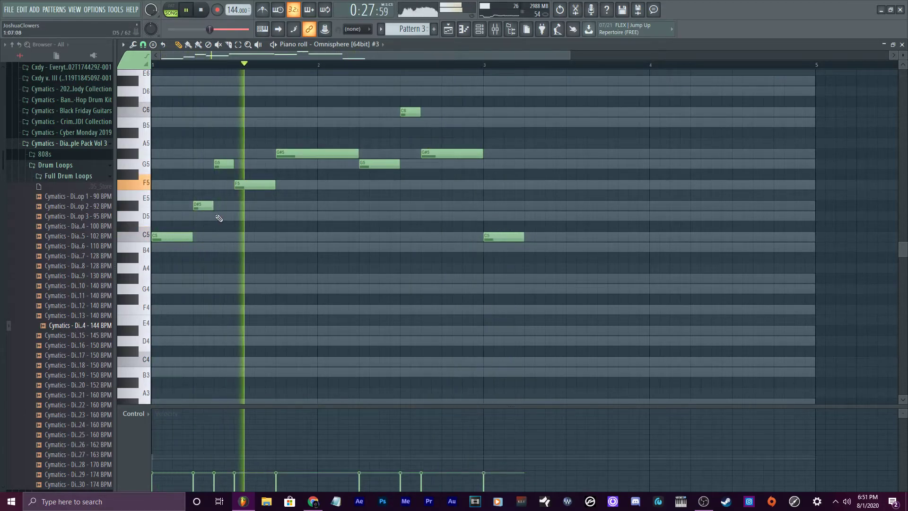
Copy bar 1's D#5, G5 and F5 notes behind the C5 in bar 3, and raise the first two to G#5 and C6.
drag(194, 211, 537, 210)
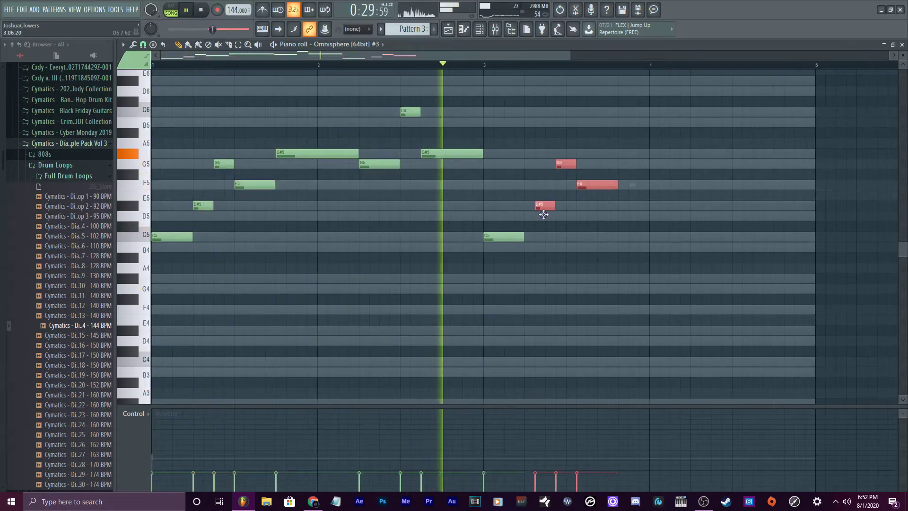
key(space)
key(space)
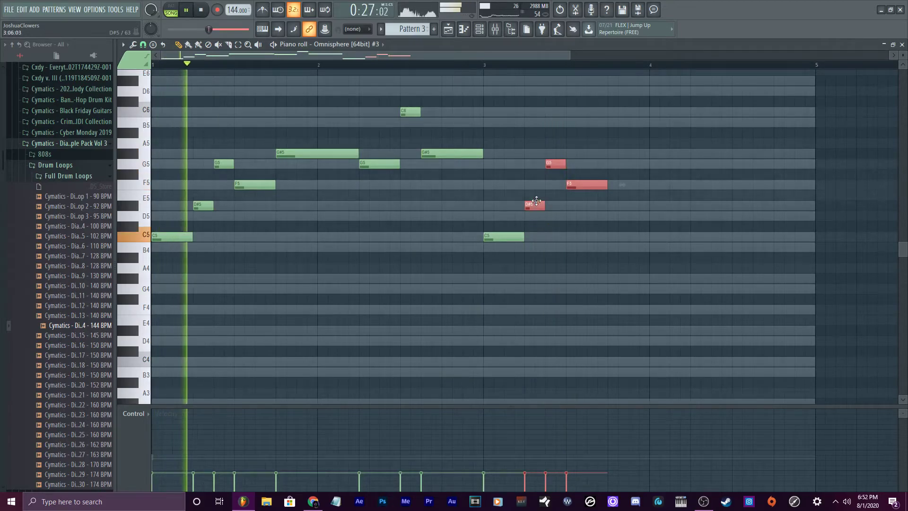
drag(539, 207, 572, 189)
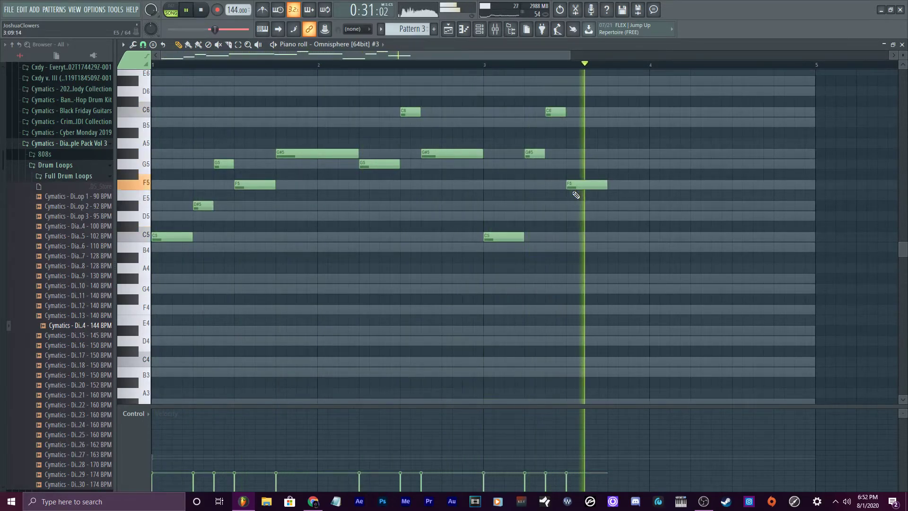
key(space)
Copy bar 2's G5 and G#5 notes into bars 3 and 4, and add a long C6 filling the end of bar 4.
drag(368, 178, 624, 165)
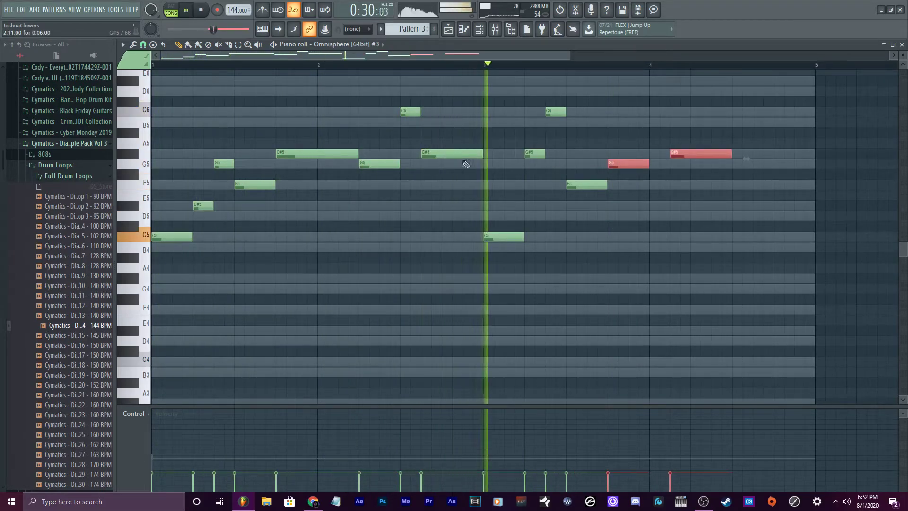
click(553, 181)
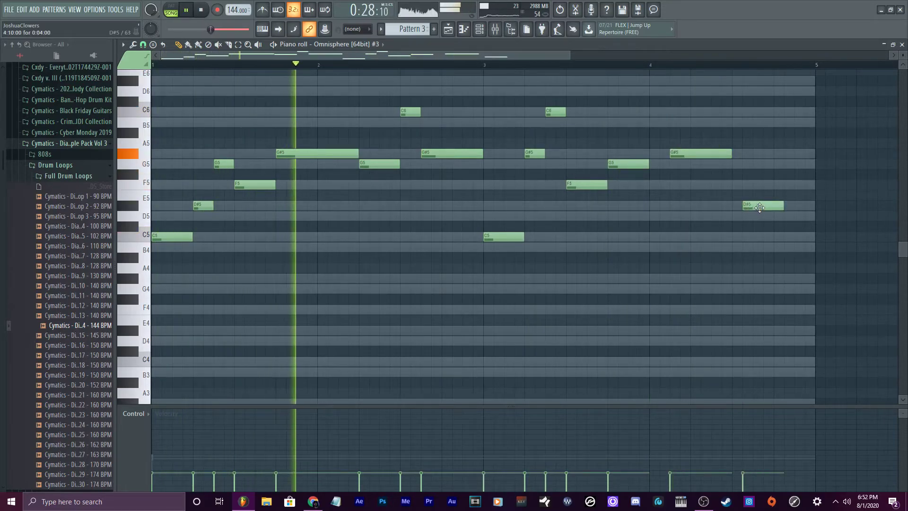
click(756, 206)
drag(787, 207, 733, 111)
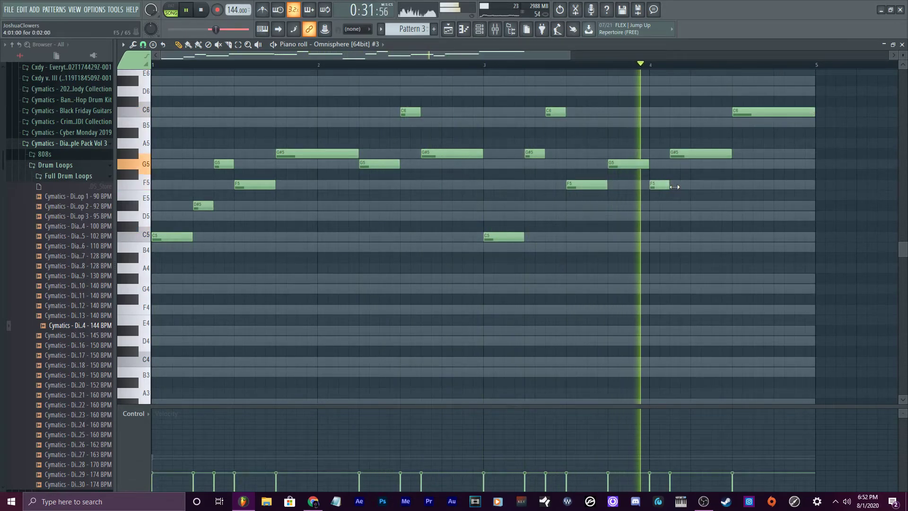
Try a short F5 at the start of bar 4, remove it, and lengthen the preceding G5 up to the G#5.
click(662, 184)
key(space)
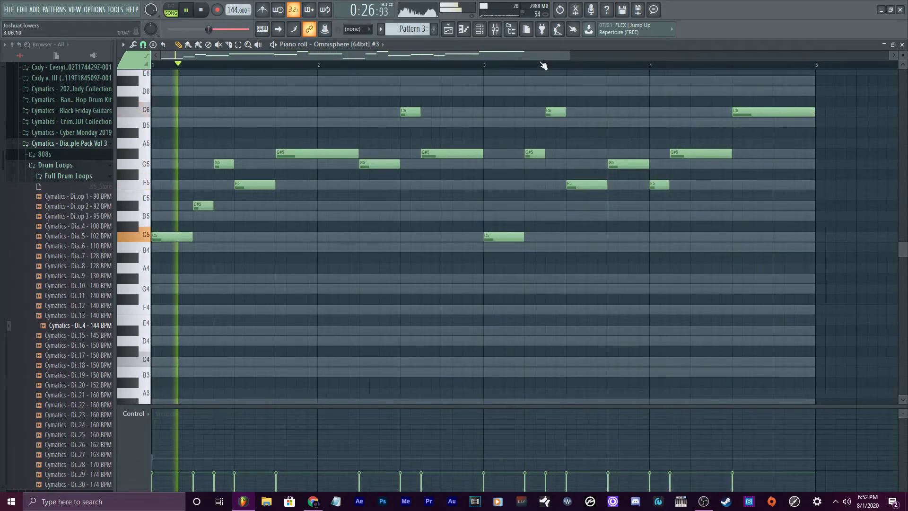
scroll(542, 66, down, 3)
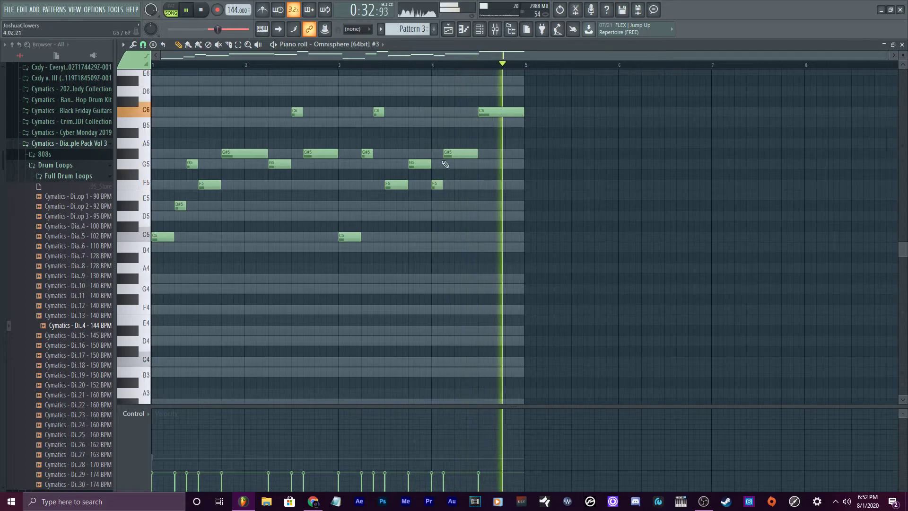
right_click(441, 182)
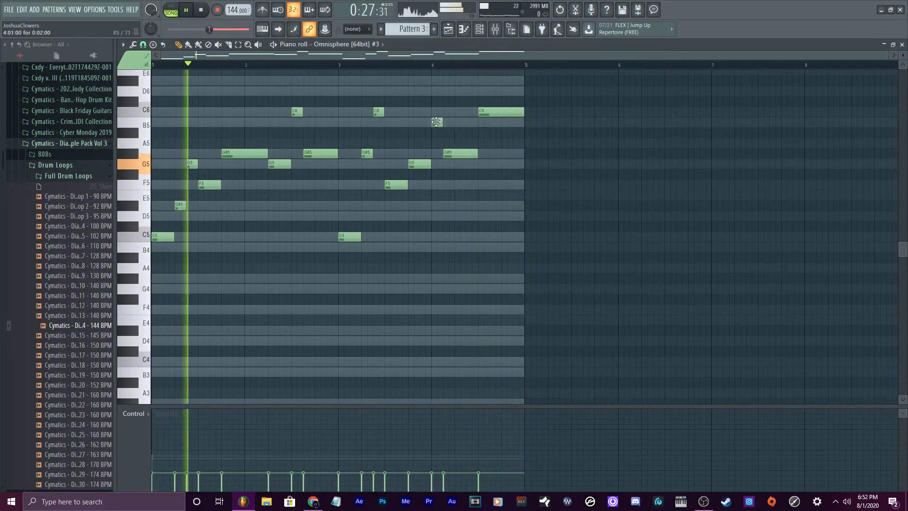
drag(435, 167, 446, 168)
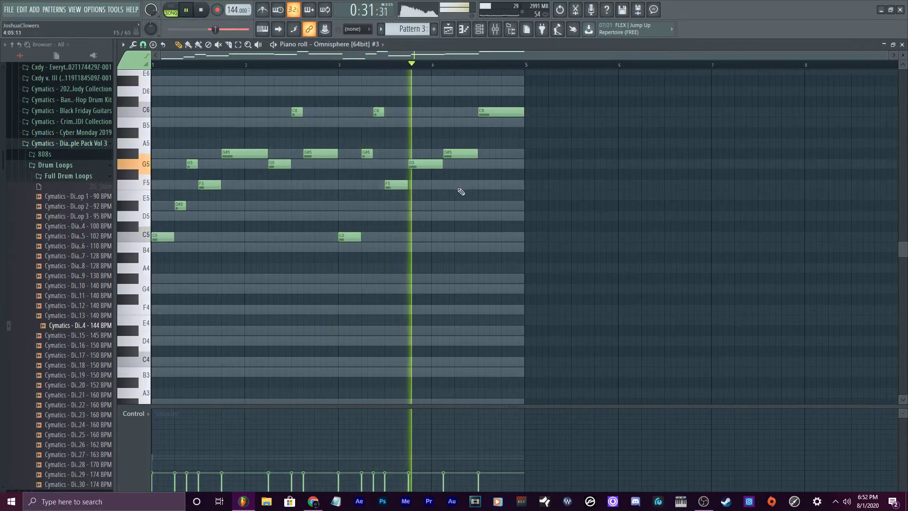
Duplicate the entire four-bar melody into bars 5 to 8, clear the note selection, and play it back.
key(ctrl+a)
key(space)
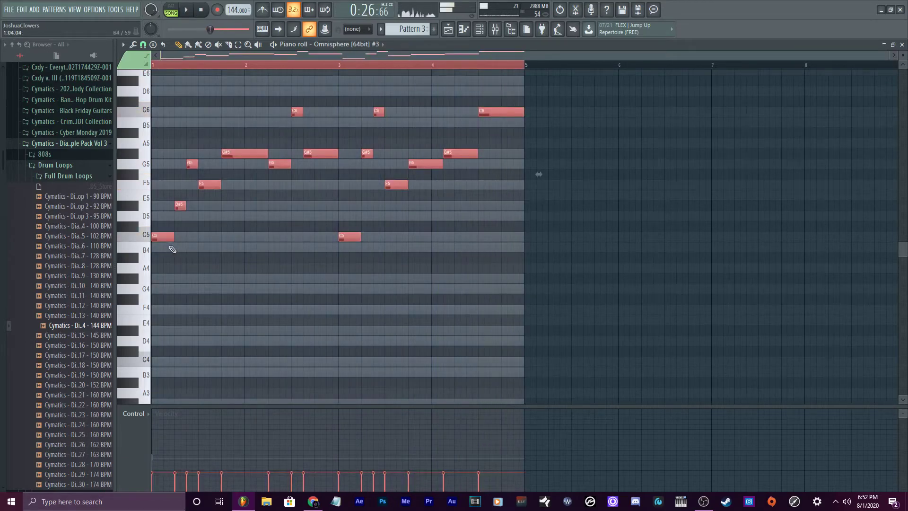
drag(159, 236, 530, 253)
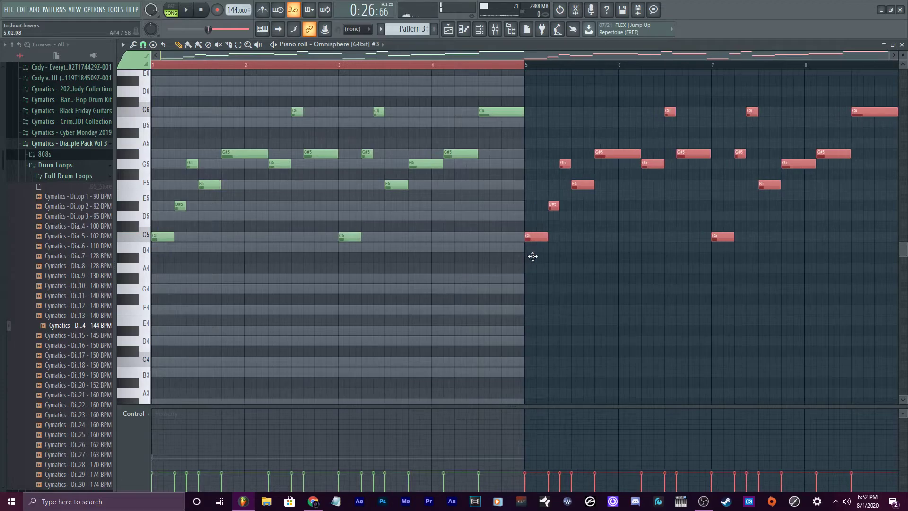
key(ctrl+d)
scroll(365, 75, up, 4)
scroll(365, 71, down, 2)
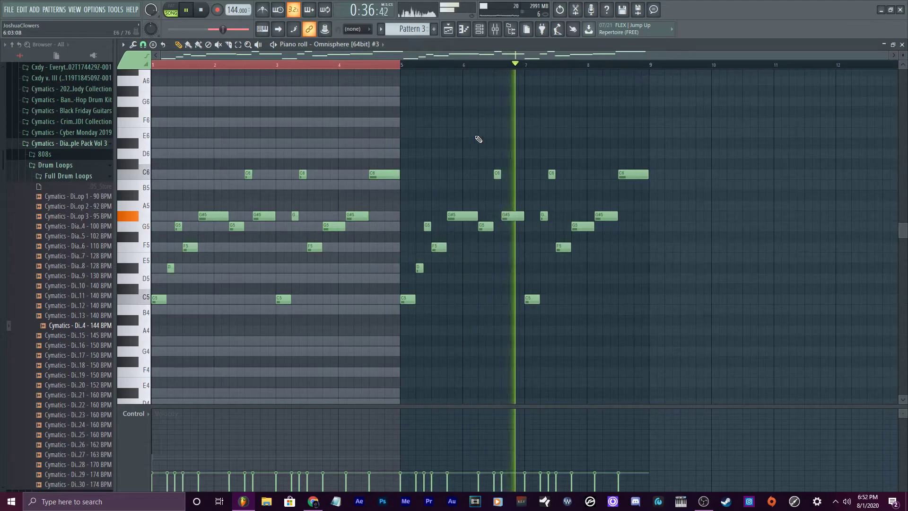
Try the final G#5 and C6 notes in bar 8 an octave higher, then clear their selection.
drag(644, 221, 608, 148)
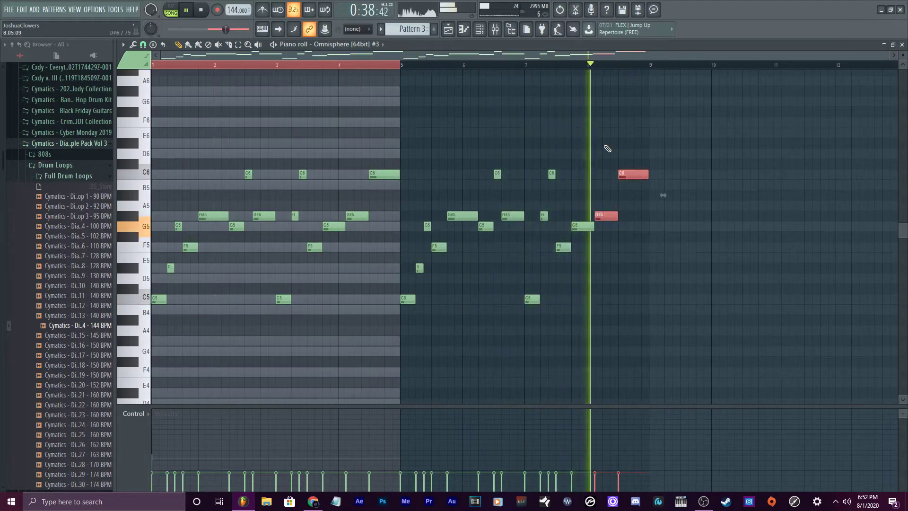
key(ctrl+Up)
key(ctrl+d)
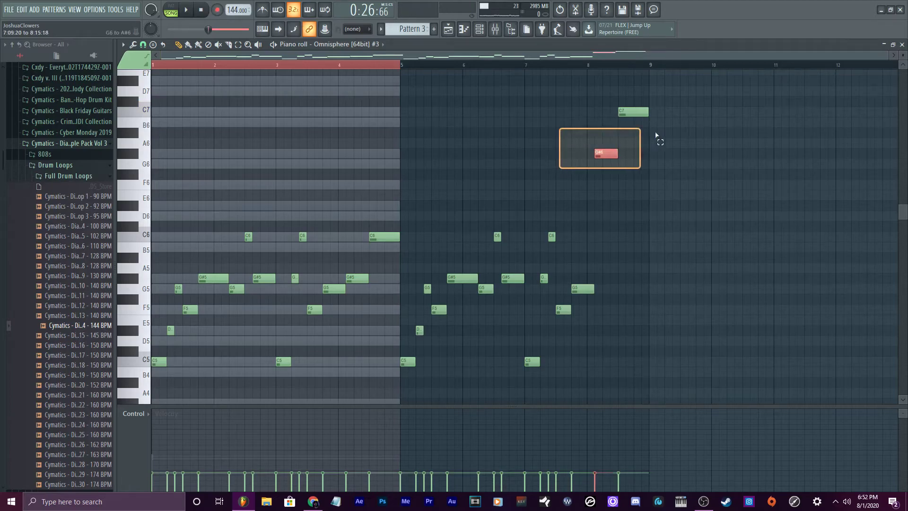
Try bar 8's last two notes two octaves lower, as G#4 and C5, and play back the second half of the melody.
drag(656, 135, 711, 117)
key(ctrl+Down)
key(ctrl+Down)
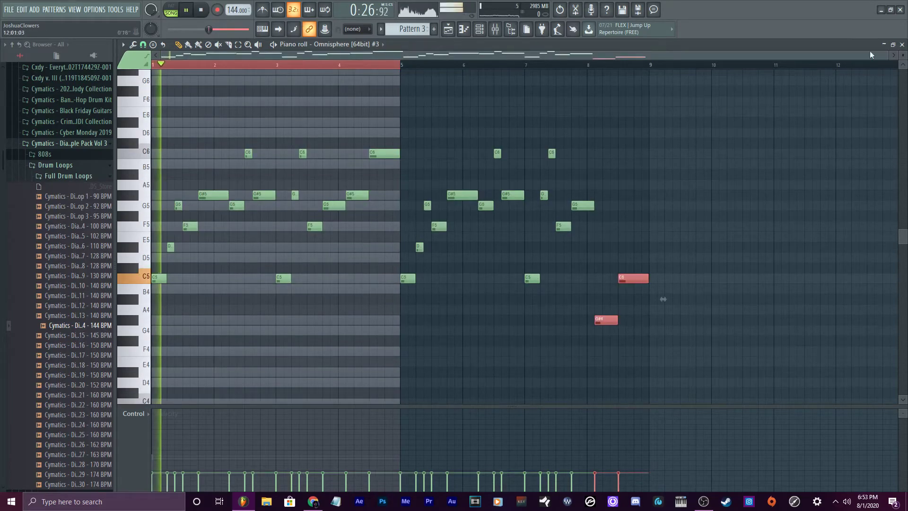
click(521, 64)
key(ctrl+d)
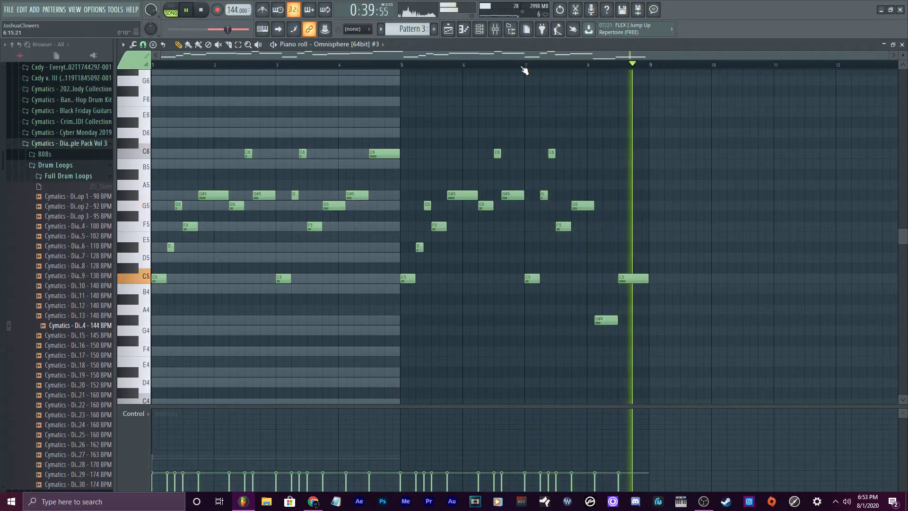
key(space)
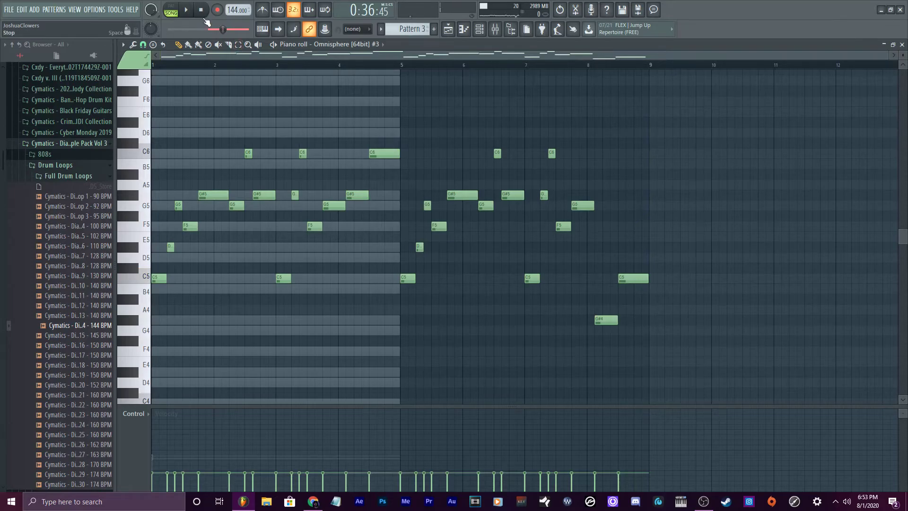
Load the Whistlers Lead patch in Omnisphere #3 during playback and close the plugin.
click(480, 34)
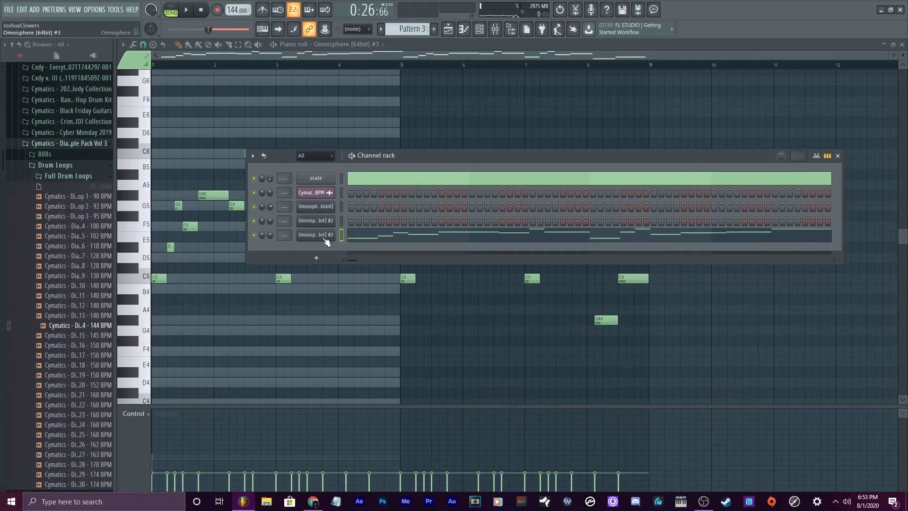
click(316, 235)
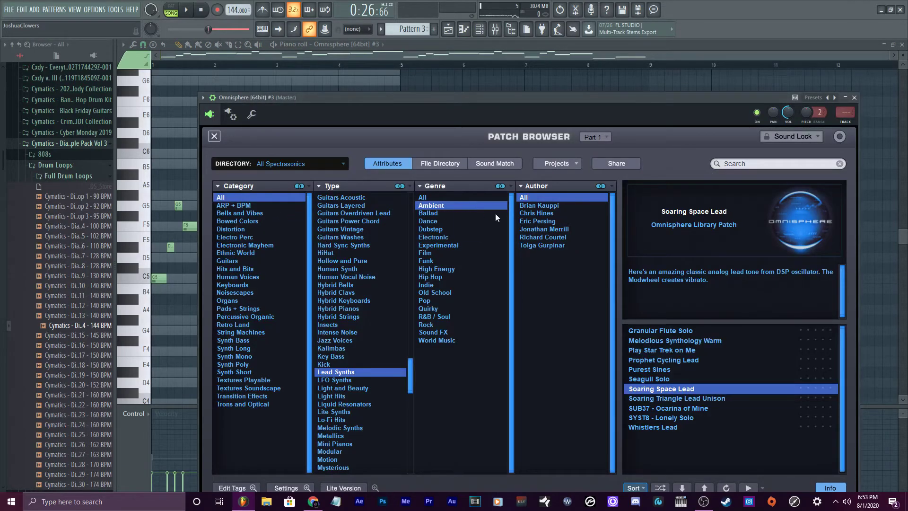
drag(402, 101, 380, 53)
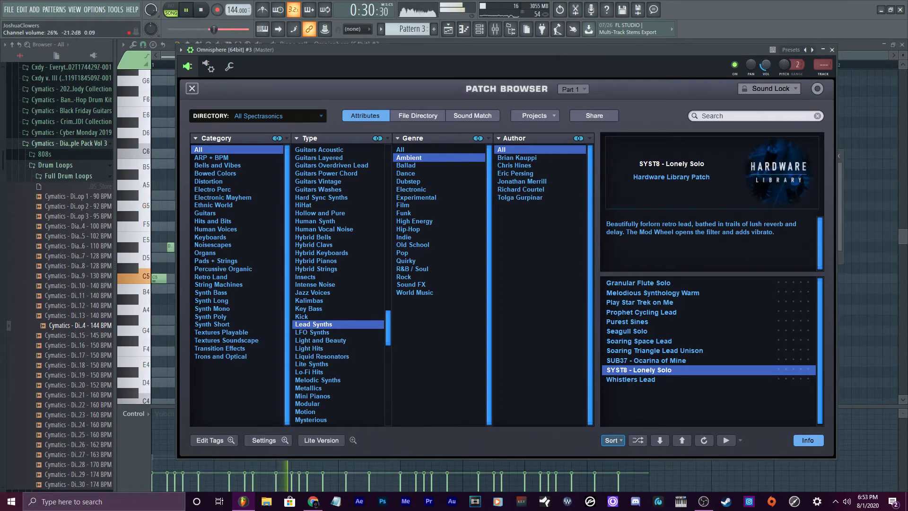
click(623, 378)
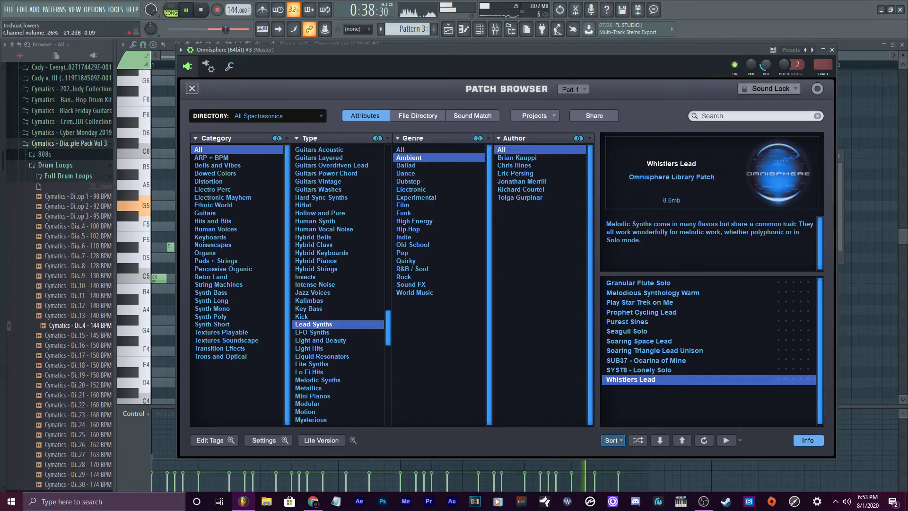
click(824, 51)
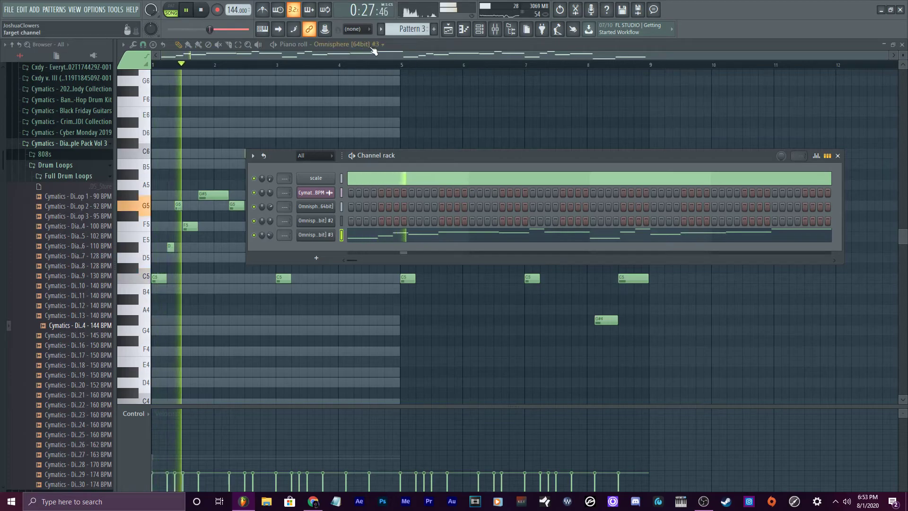
Replace bar 8's G#4 and C5 with a D#5 filling the first half of the bar and a D5 filling the second half.
click(413, 46)
right_click(643, 281)
right_click(606, 320)
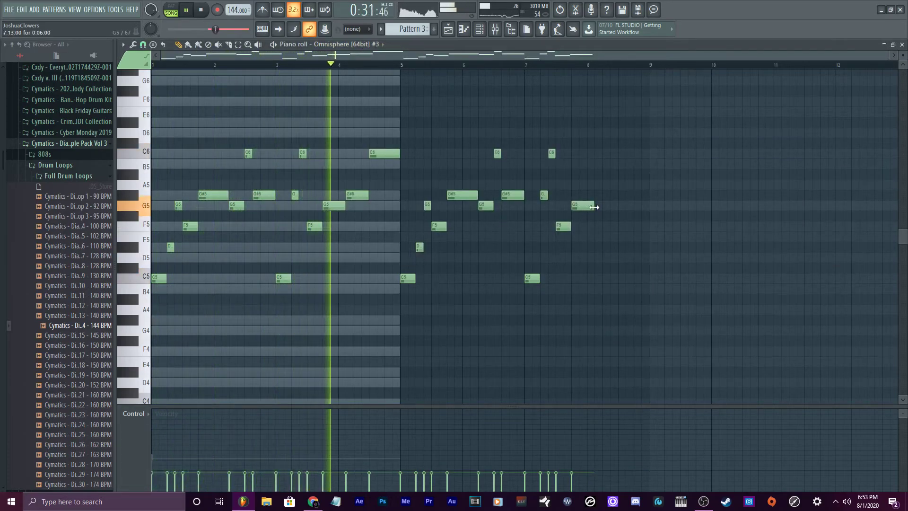
click(591, 247)
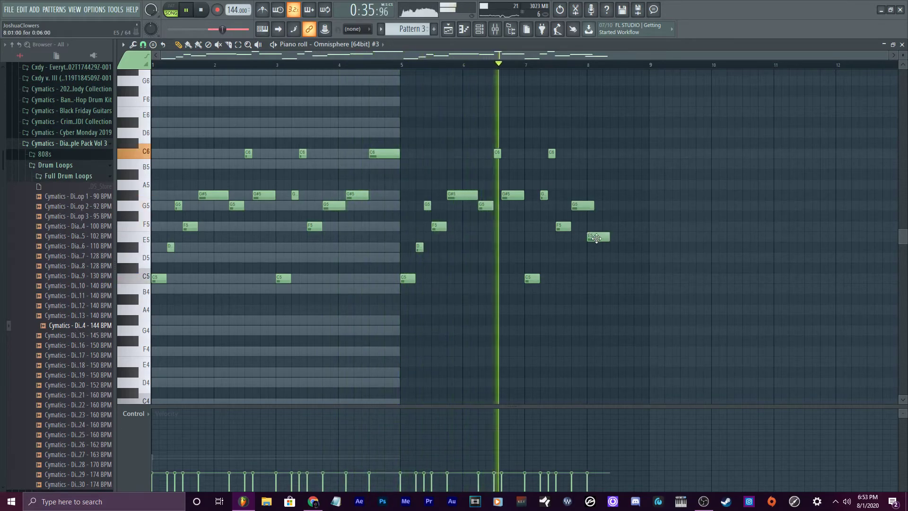
drag(610, 246, 617, 247)
click(620, 258)
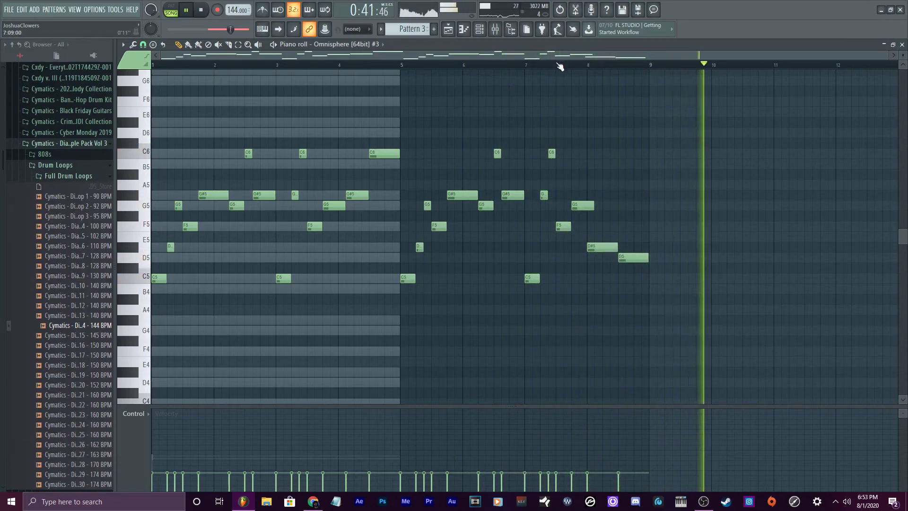
Duplicate the Pattern 3 clip on Track 4 into bars 25 to 32, play it, and clear the arrangement's time selection.
key(F7)
click(770, 99)
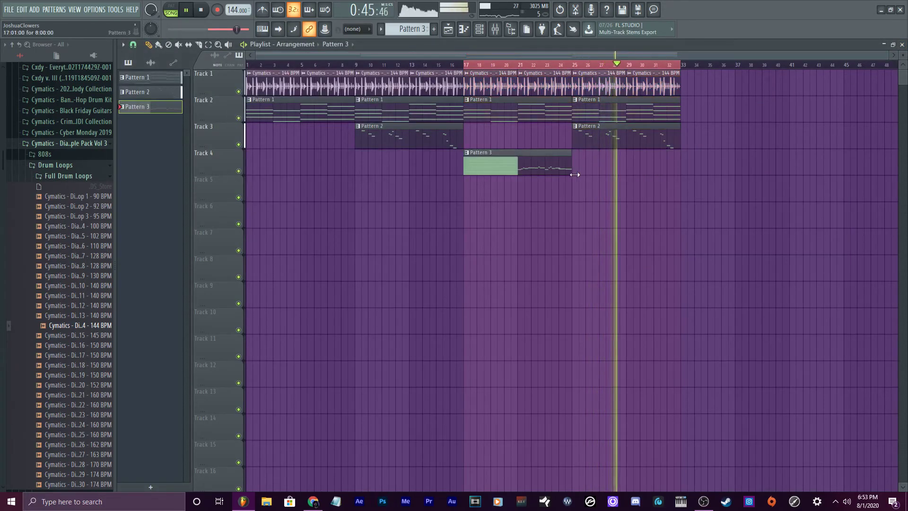
drag(548, 167, 657, 156)
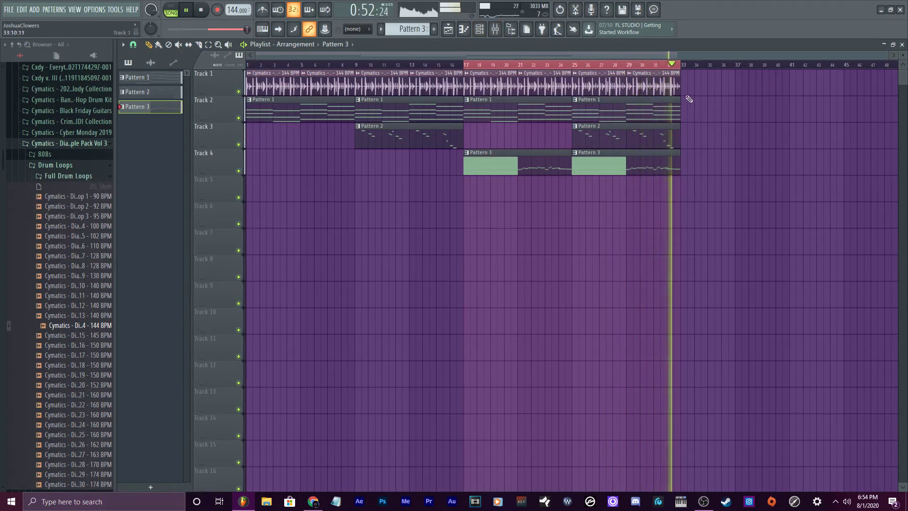
key(space)
click(327, 64)
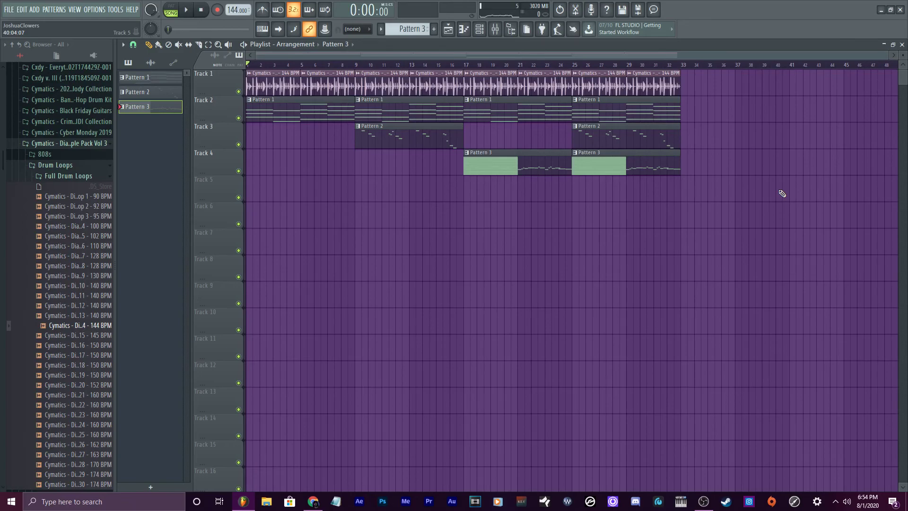
View the scale channel's notes in the piano roll, close it, and play the full arrangement from the start.
click(479, 29)
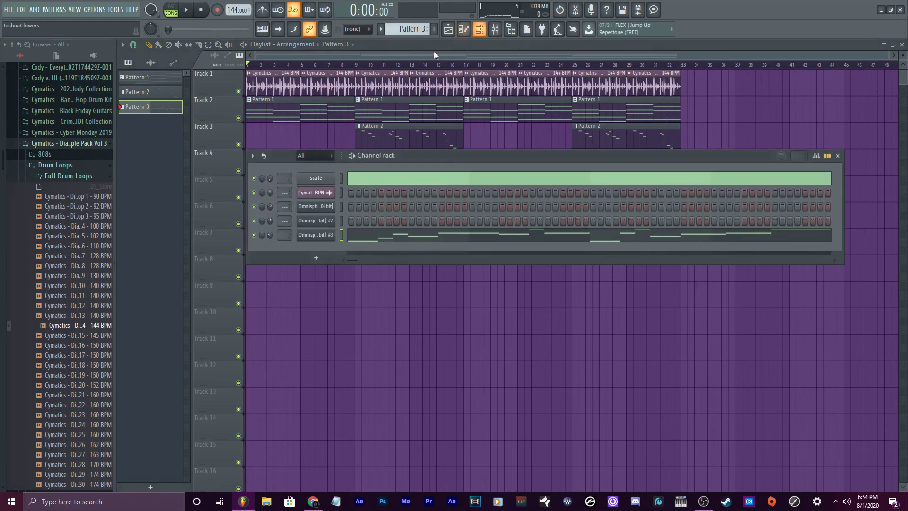
right_click(326, 181)
click(367, 174)
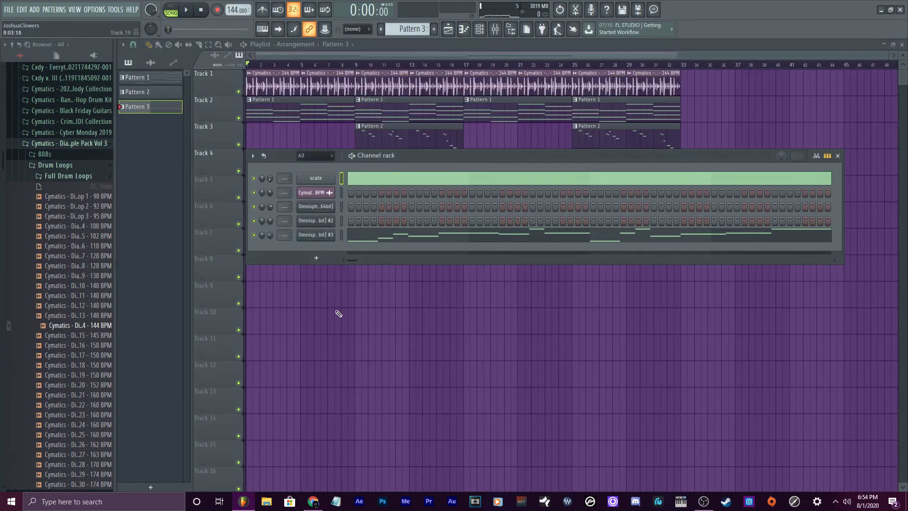
click(901, 44)
key(space)
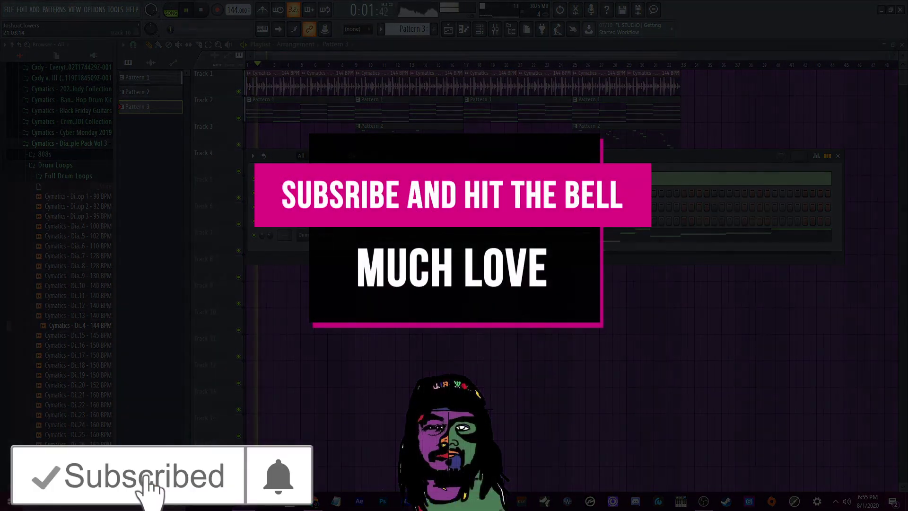